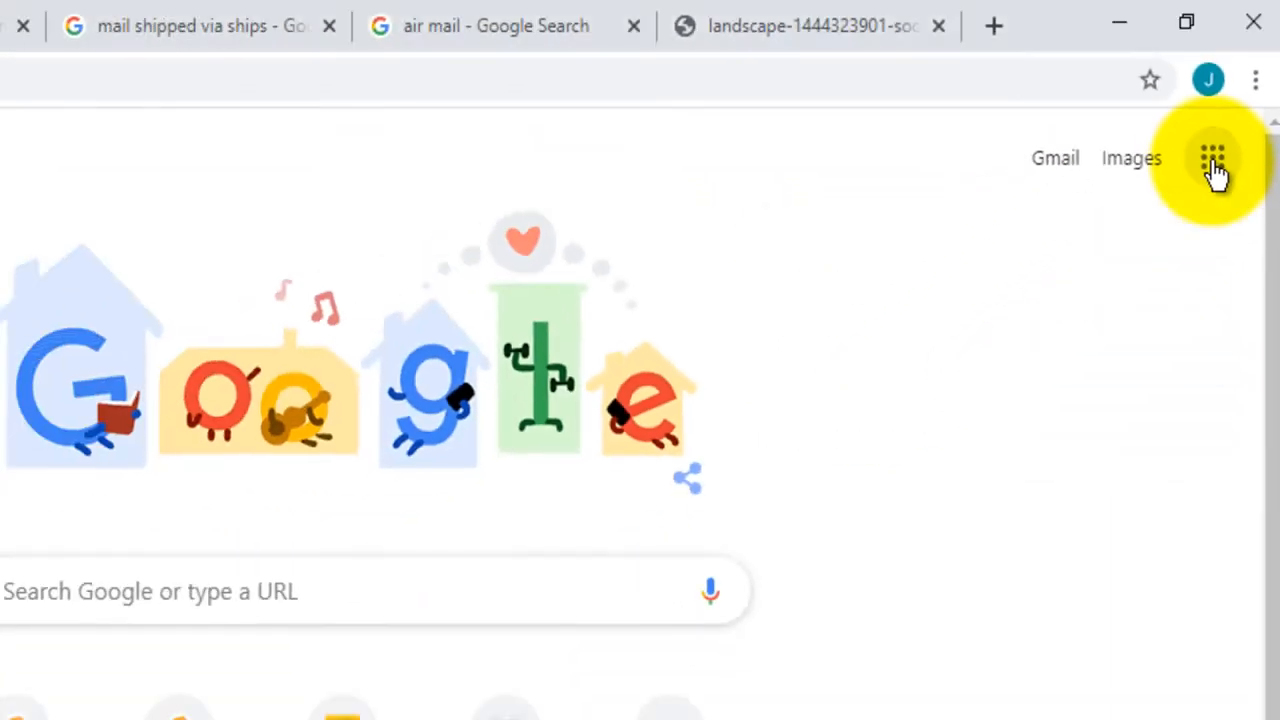
- Open Gmail and star the "Finish Typing.com" assignment email in the inbox
{"action": "left_click", "coordinate": [1142, 325]}
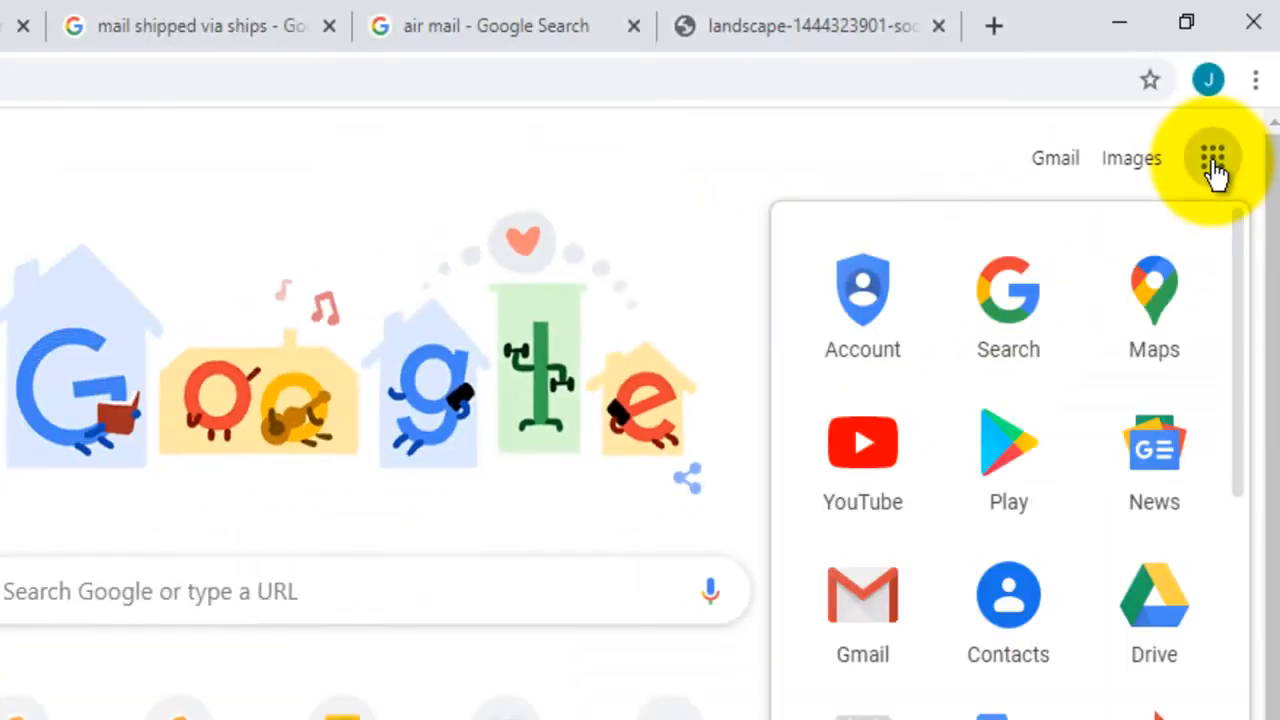
{"action": "left_click", "coordinate": [874, 625]}
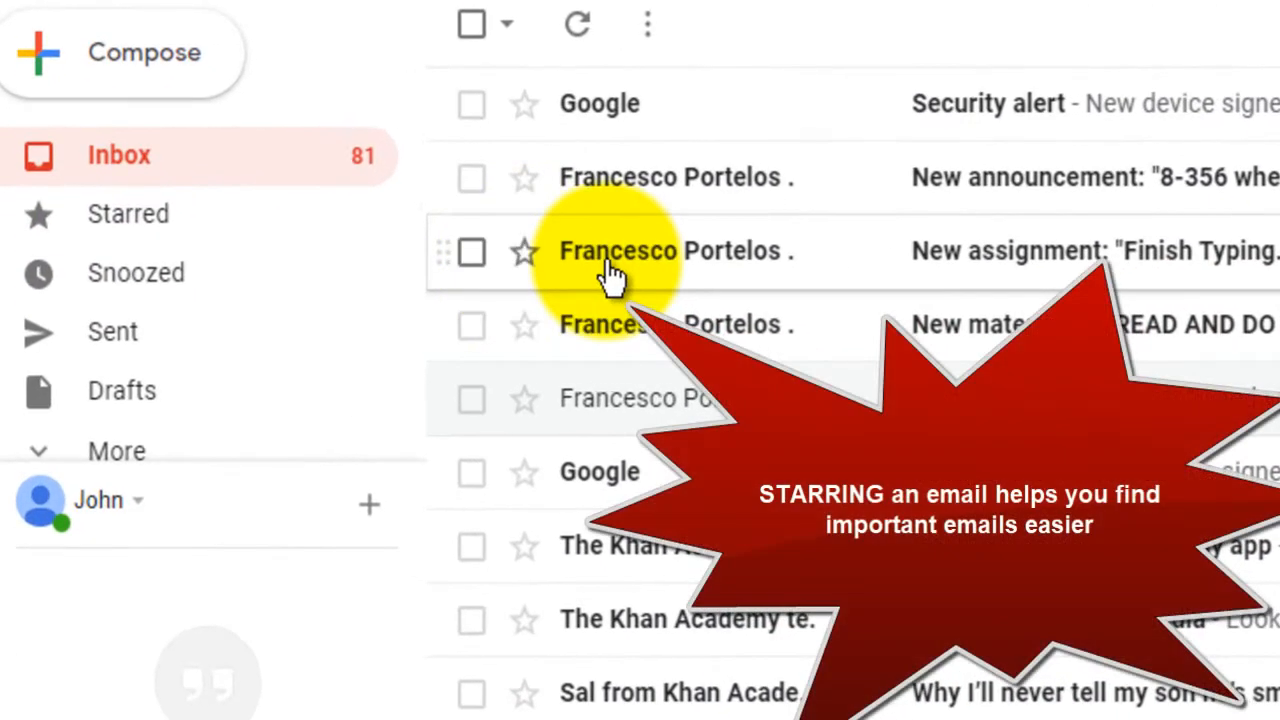
{"action": "left_click", "coordinate": [525, 253]}
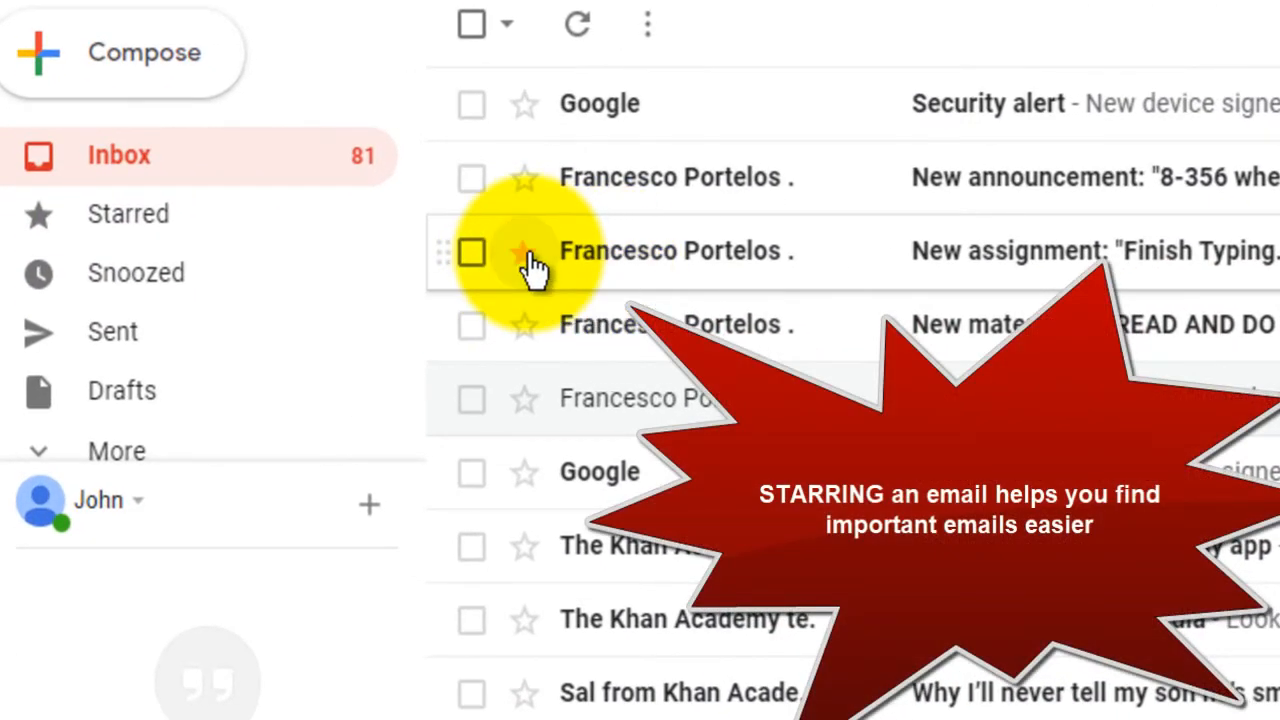
- View the Starred folder, remove the star from the "Finish Typing.com" email and refresh the list
{"action": "left_click", "coordinate": [145, 236]}
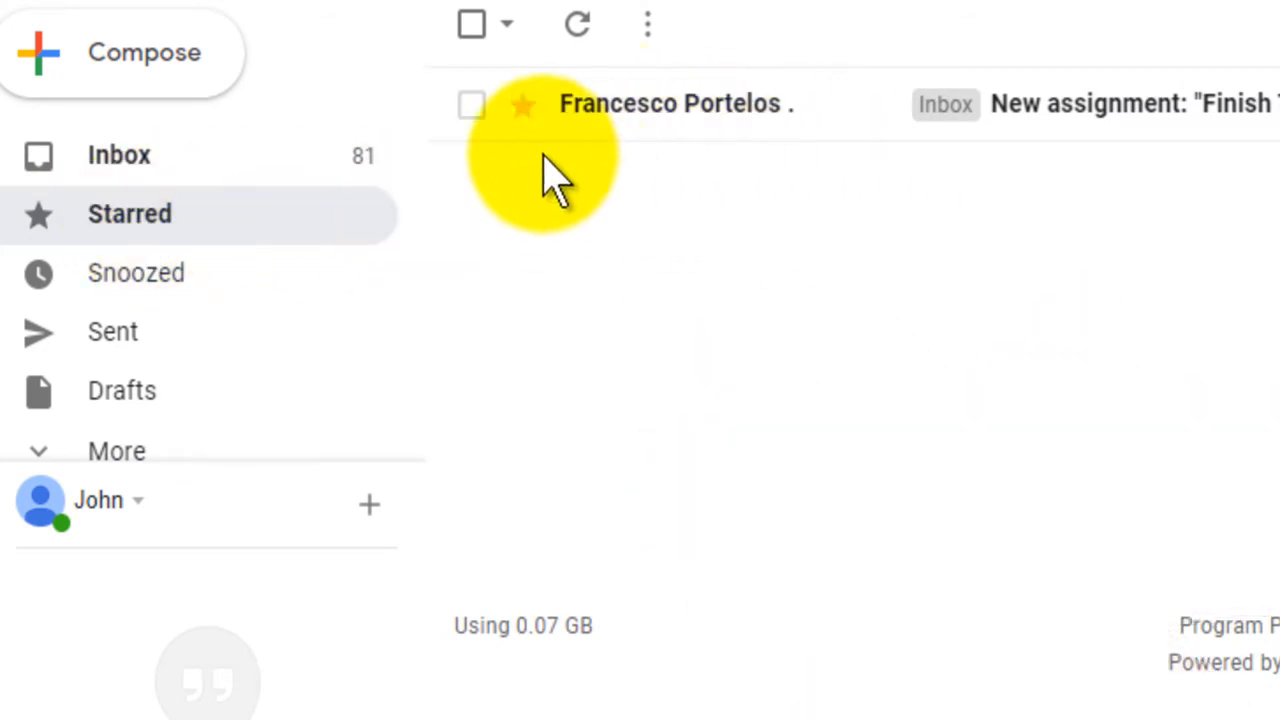
{"action": "left_click", "coordinate": [525, 112]}
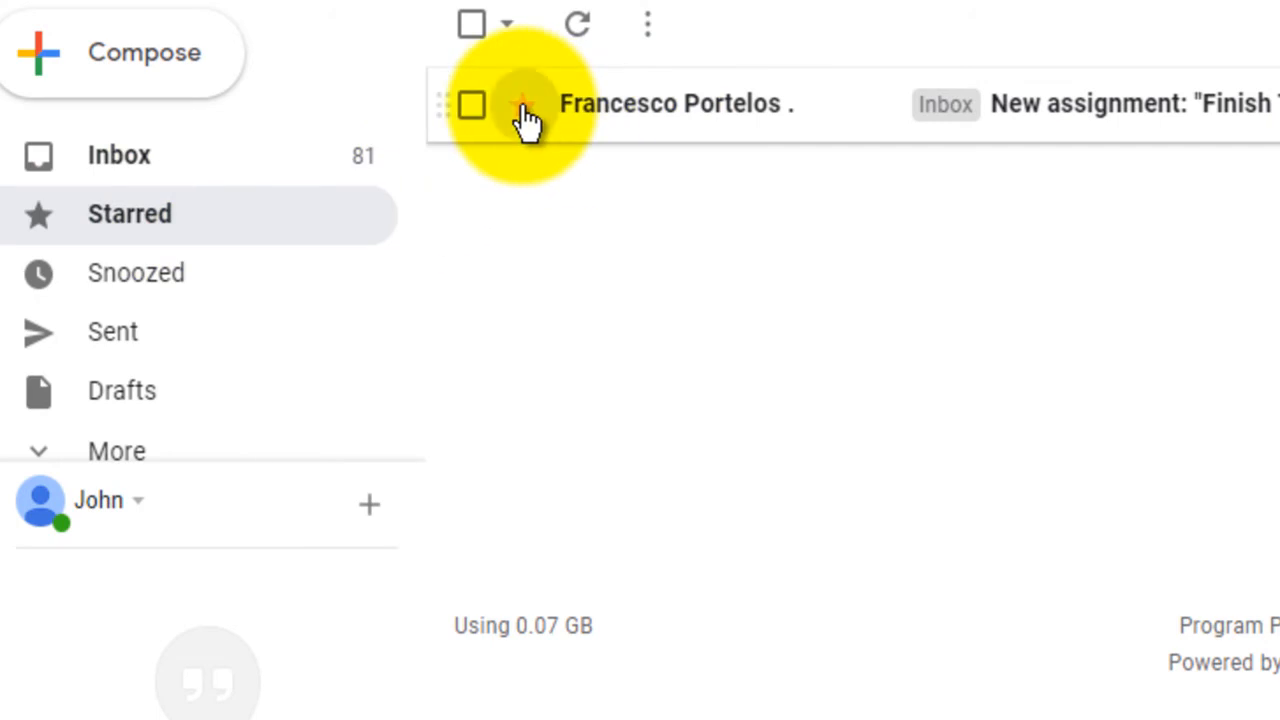
{"action": "left_click", "coordinate": [130, 235]}
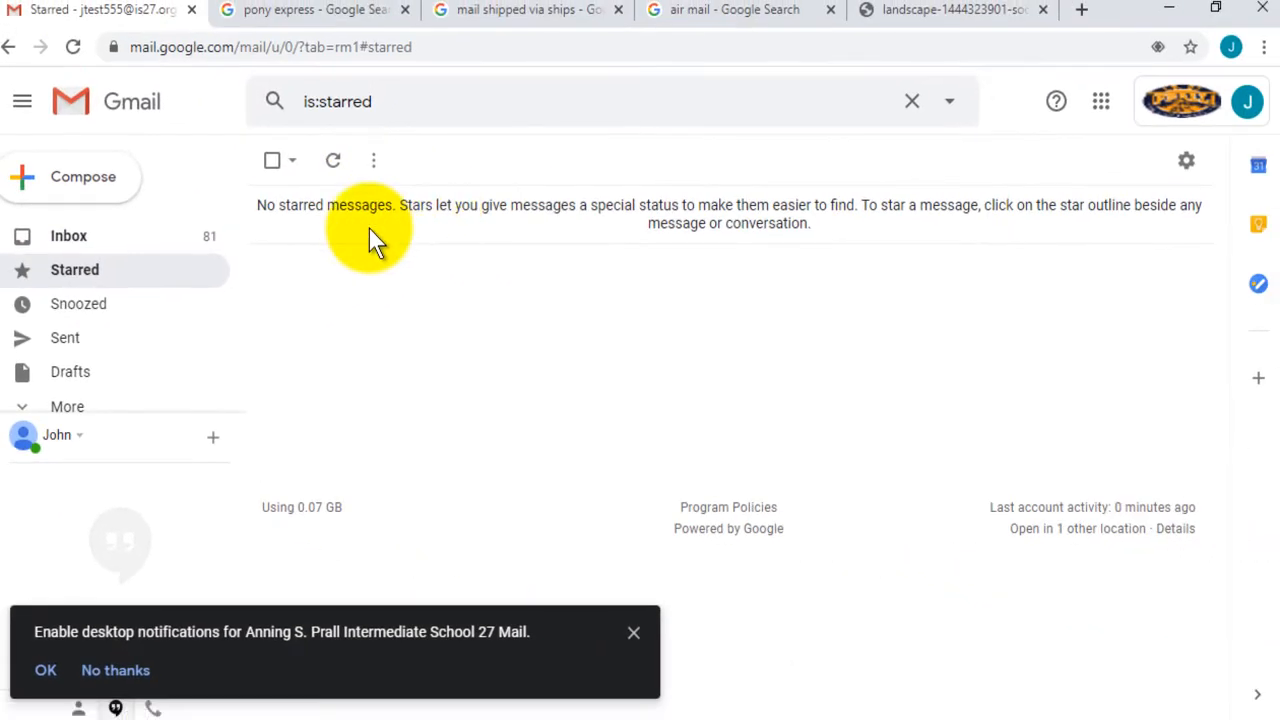
- Snooze the inbox email "READ AND DO THIS TO BE GRADED FOR 7.8" until tomorrow at 8:00 AM and show the Snoozed folder
{"action": "left_click", "coordinate": [96, 237]}
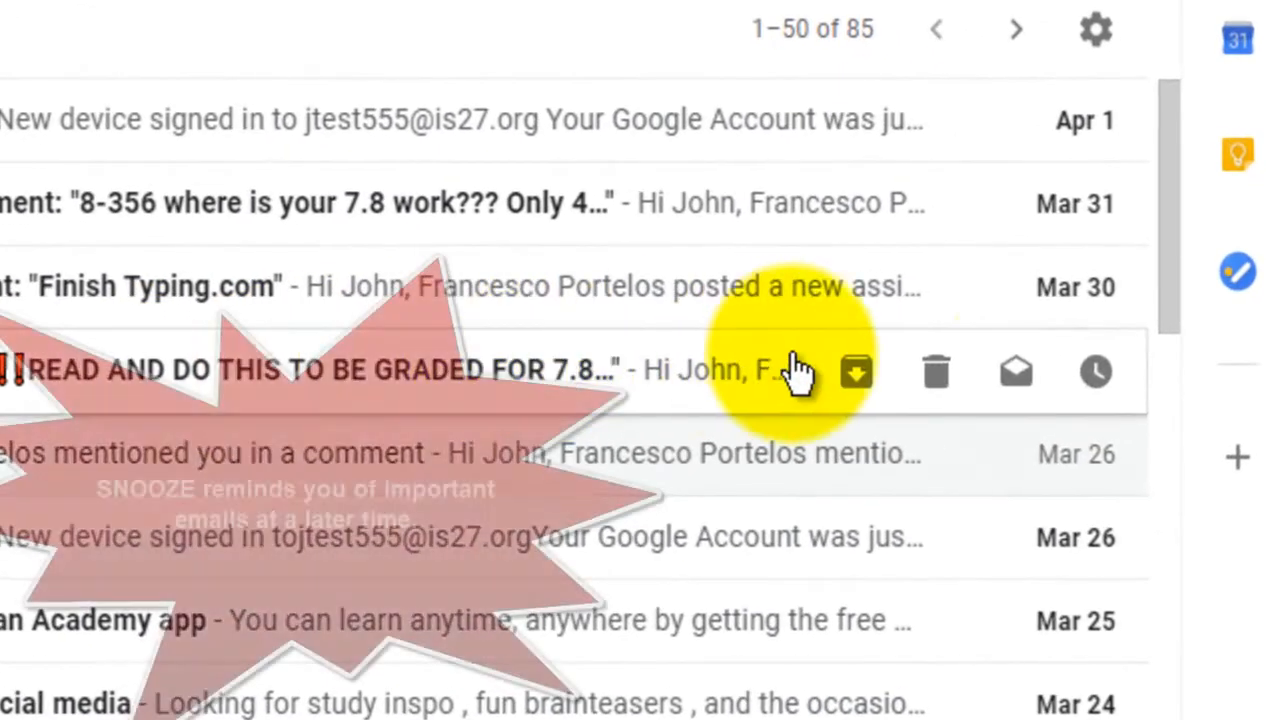
{"action": "left_click", "coordinate": [1097, 375]}
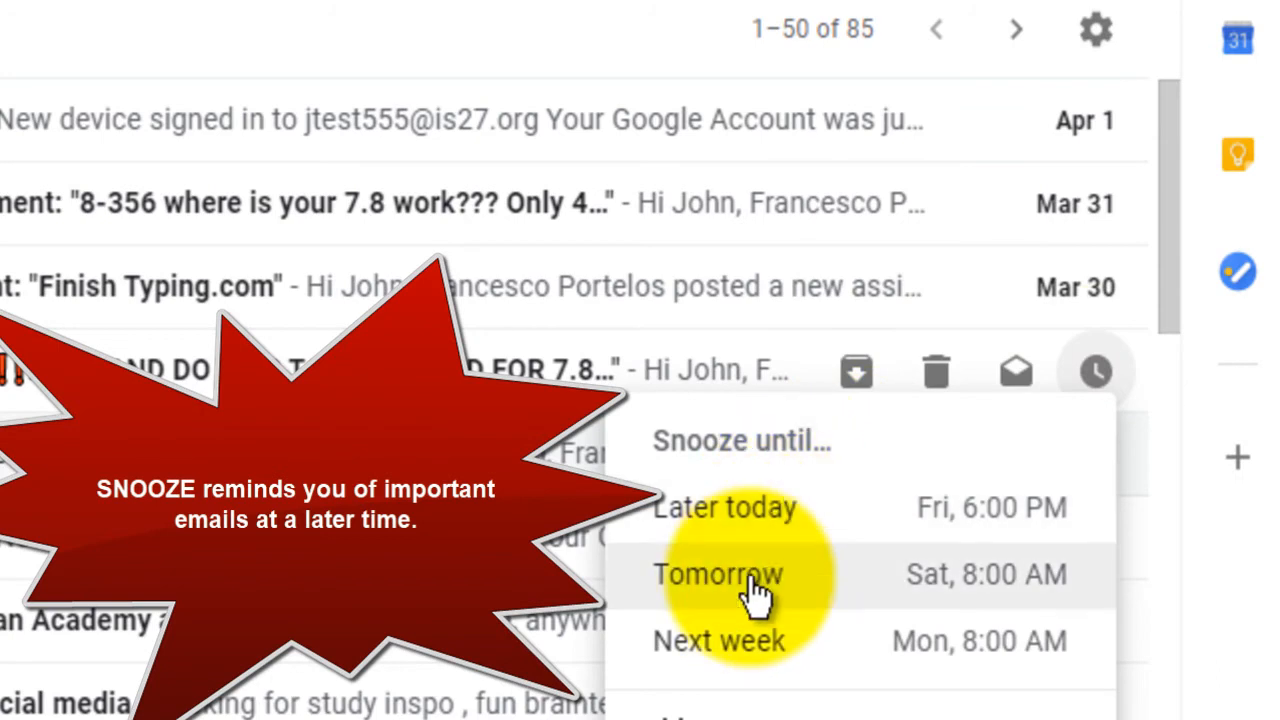
{"action": "left_click", "coordinate": [825, 585]}
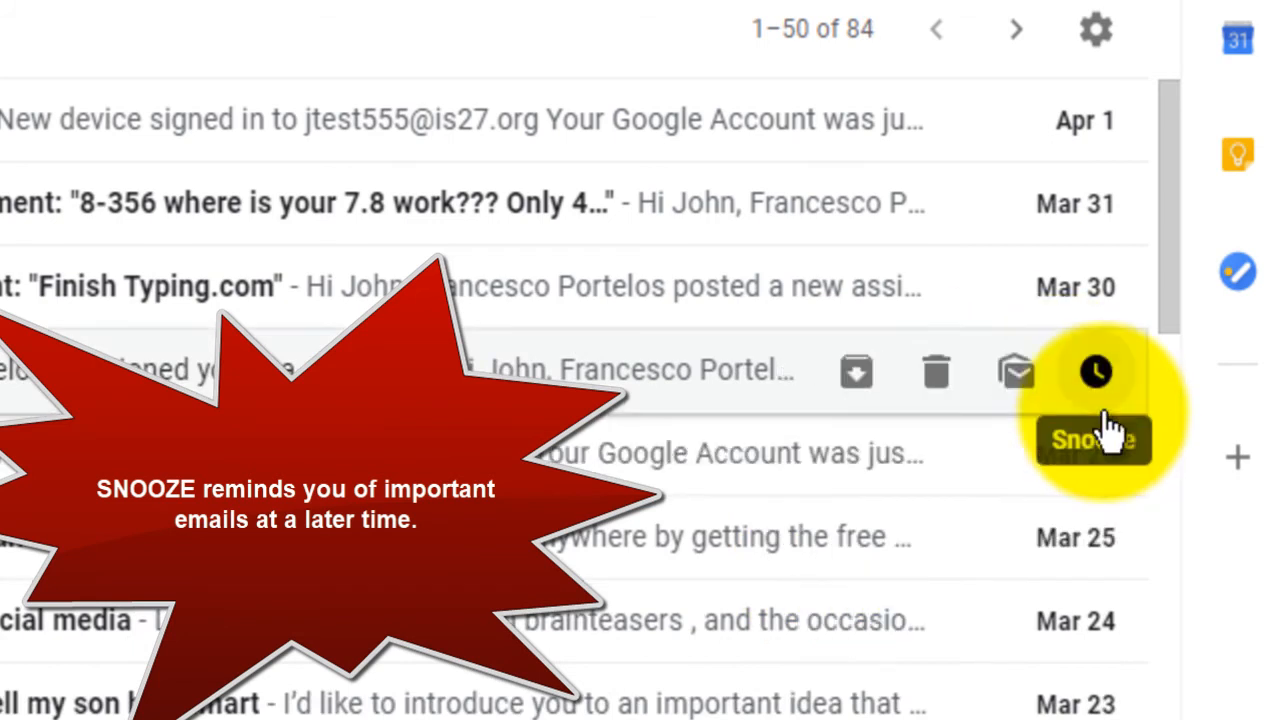
{"action": "left_click", "coordinate": [1097, 374]}
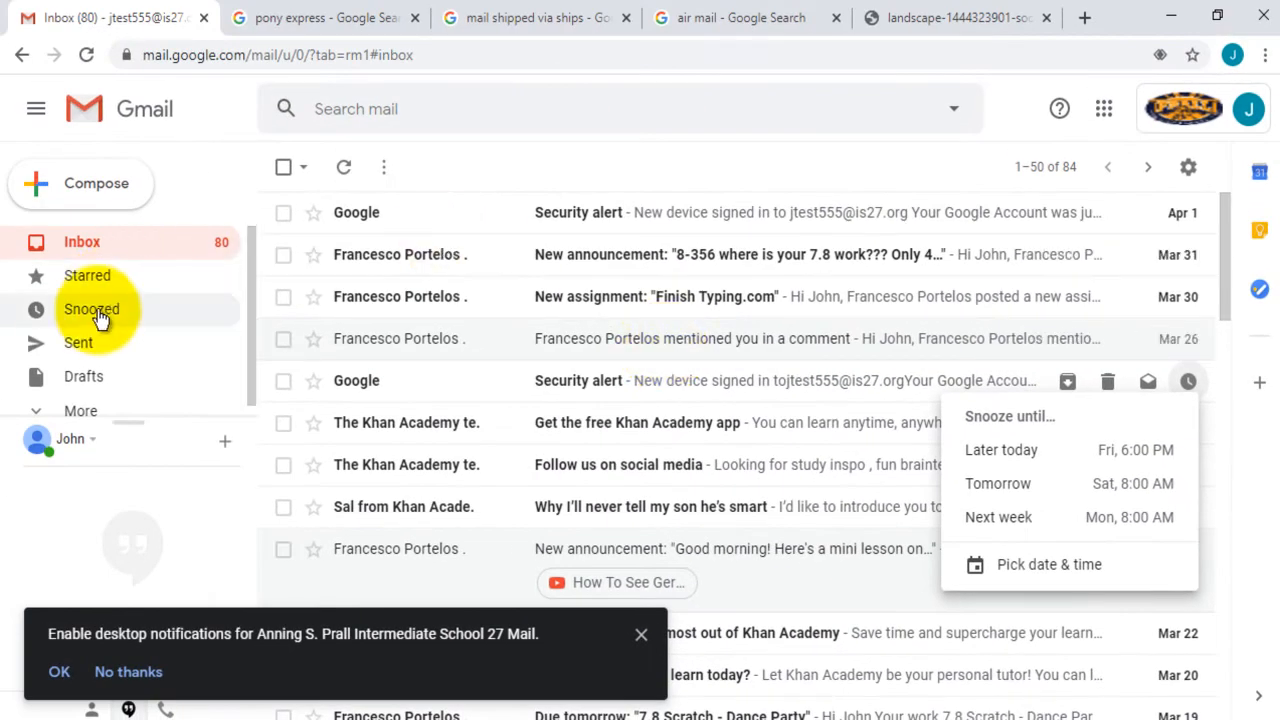
{"action": "left_click", "coordinate": [100, 318]}
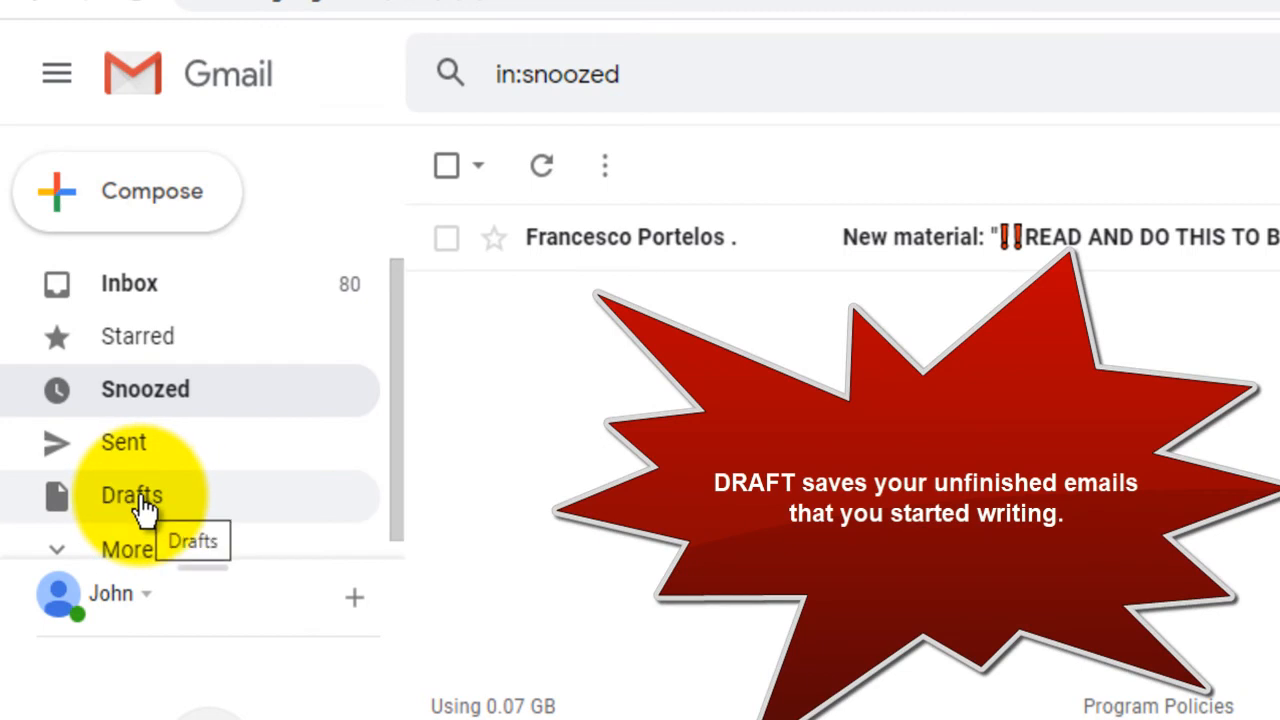
- Expand the mail folder list to show the extra folders such as Important, Chats, Scheduled and All Mail
{"action": "scroll", "coordinate": [371, 471], "scroll_direction": "down", "scroll_amount": 1}
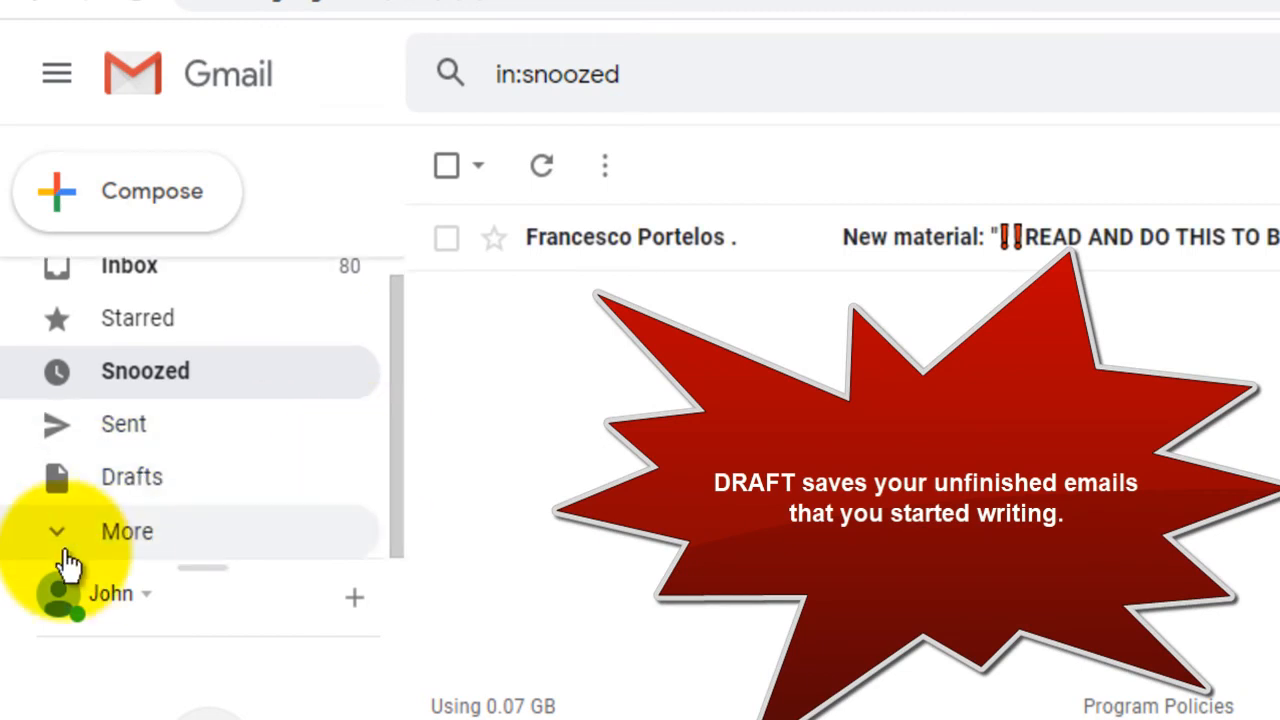
{"action": "left_click", "coordinate": [66, 556]}
{"action": "scroll", "coordinate": [174, 506], "scroll_direction": "down", "scroll_amount": 3}
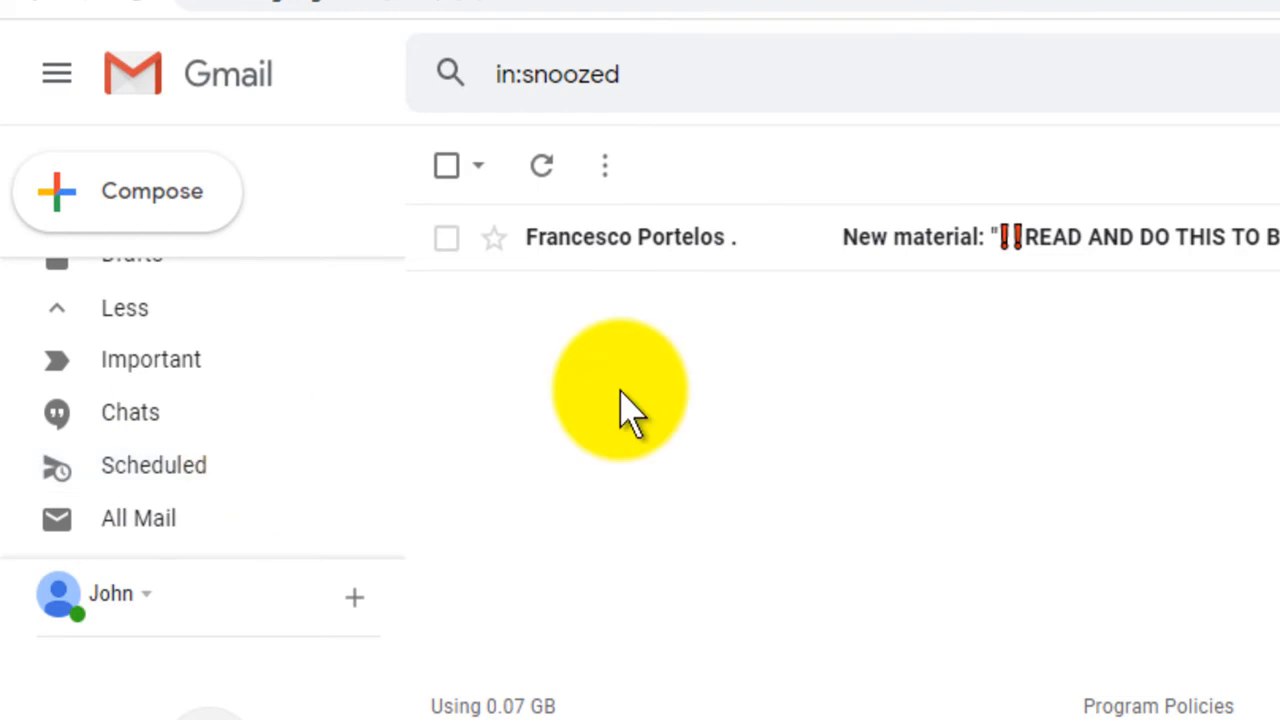
- Look at the open "pony express" image search results and return to Gmail
{"action": "left_click", "coordinate": [330, 17]}
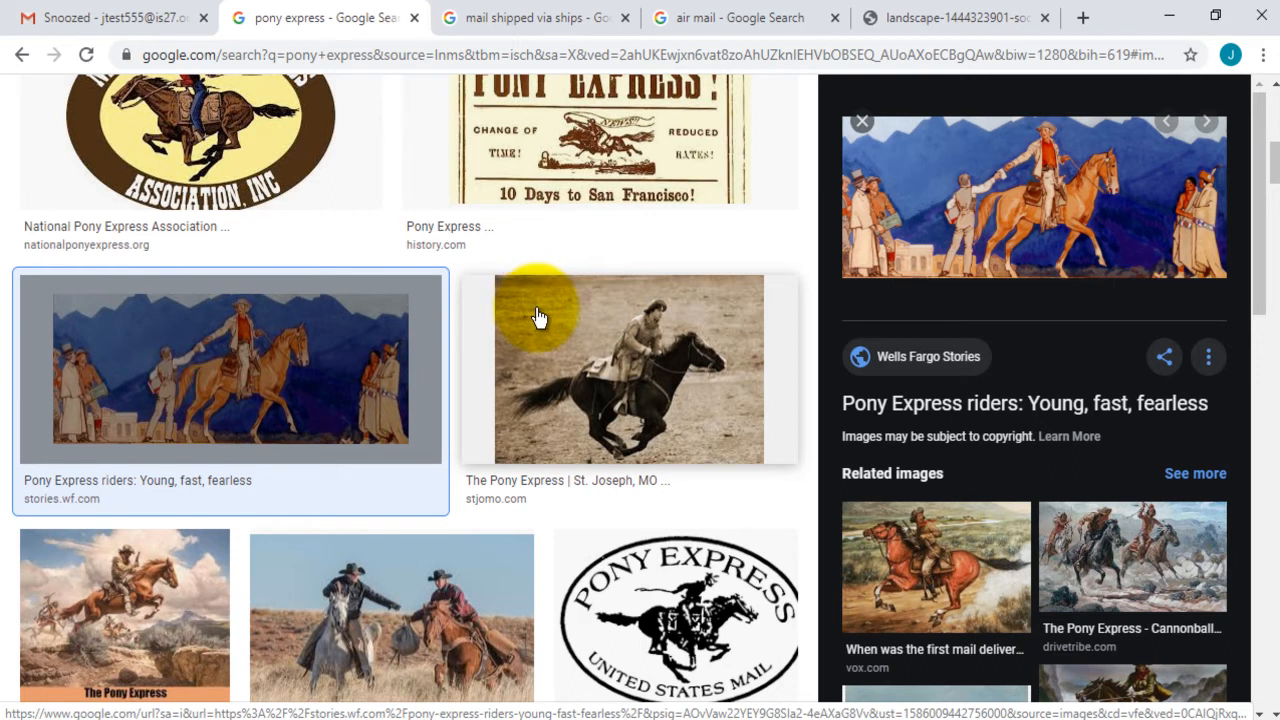
{"action": "key", "text": "ctrl+1"}
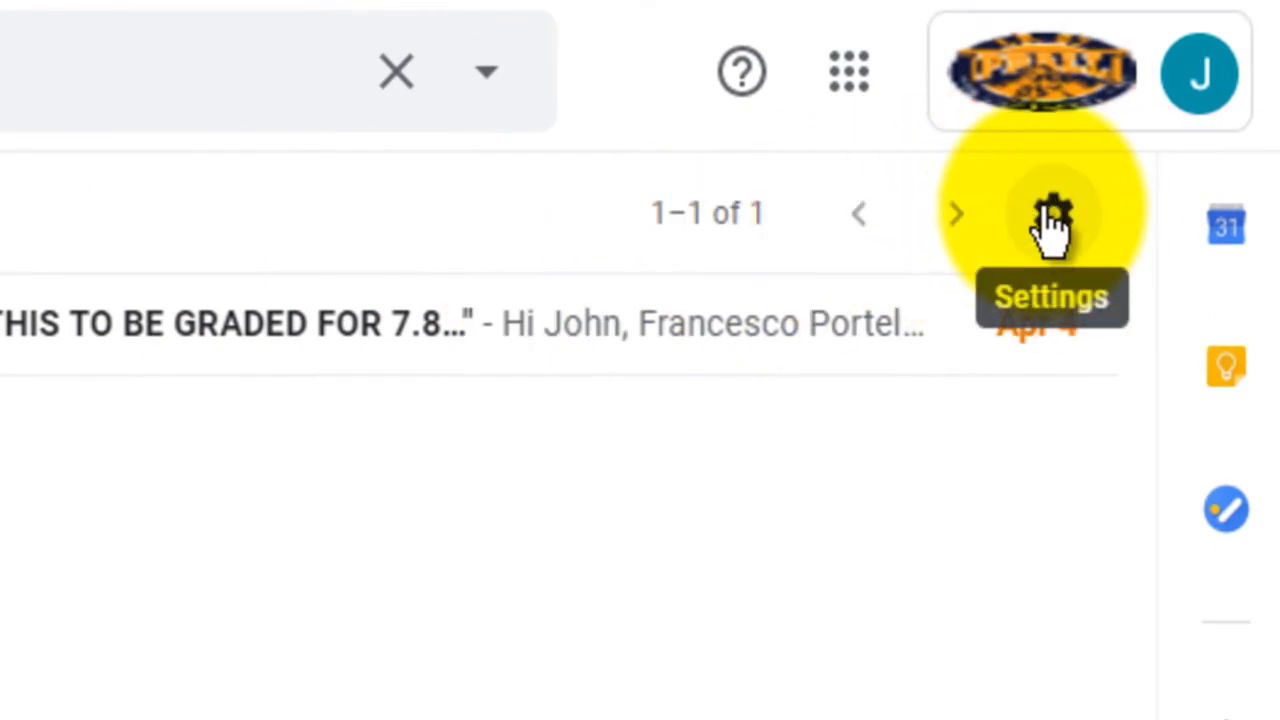
- Set the Undo Send cancellation period to 10 seconds in the general settings
{"action": "left_click", "coordinate": [1052, 220]}
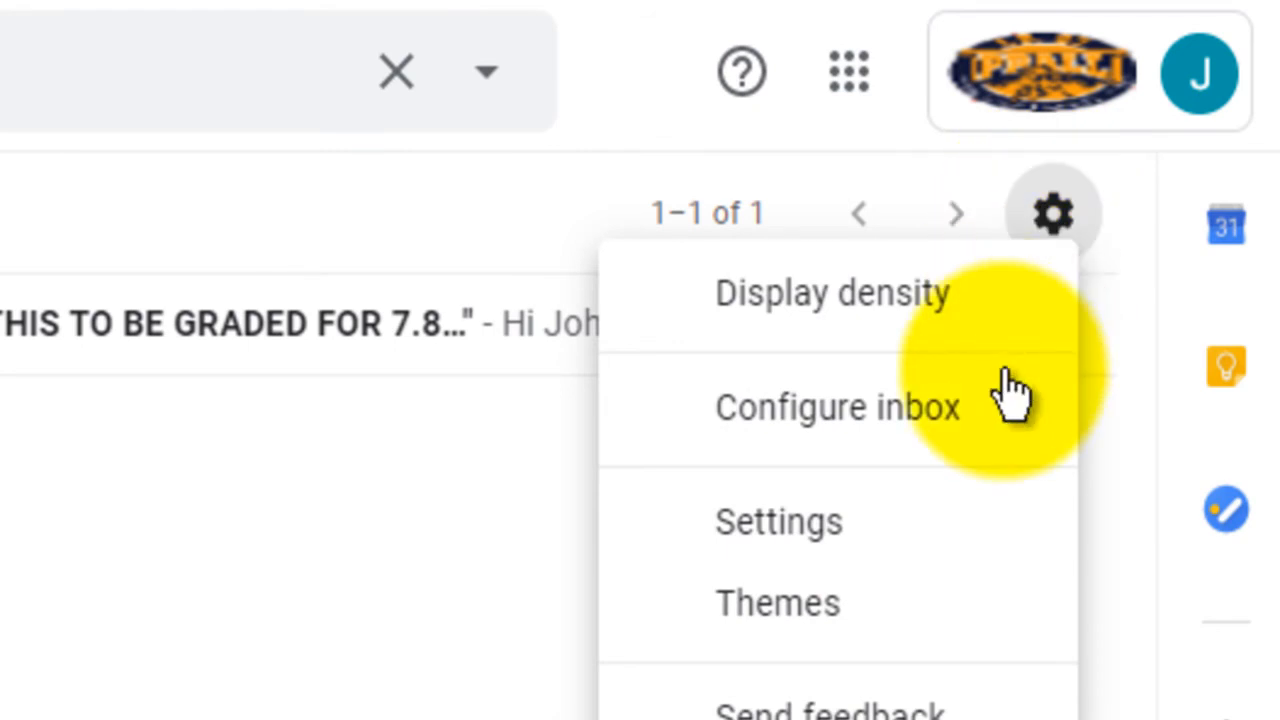
{"action": "left_click", "coordinate": [945, 540]}
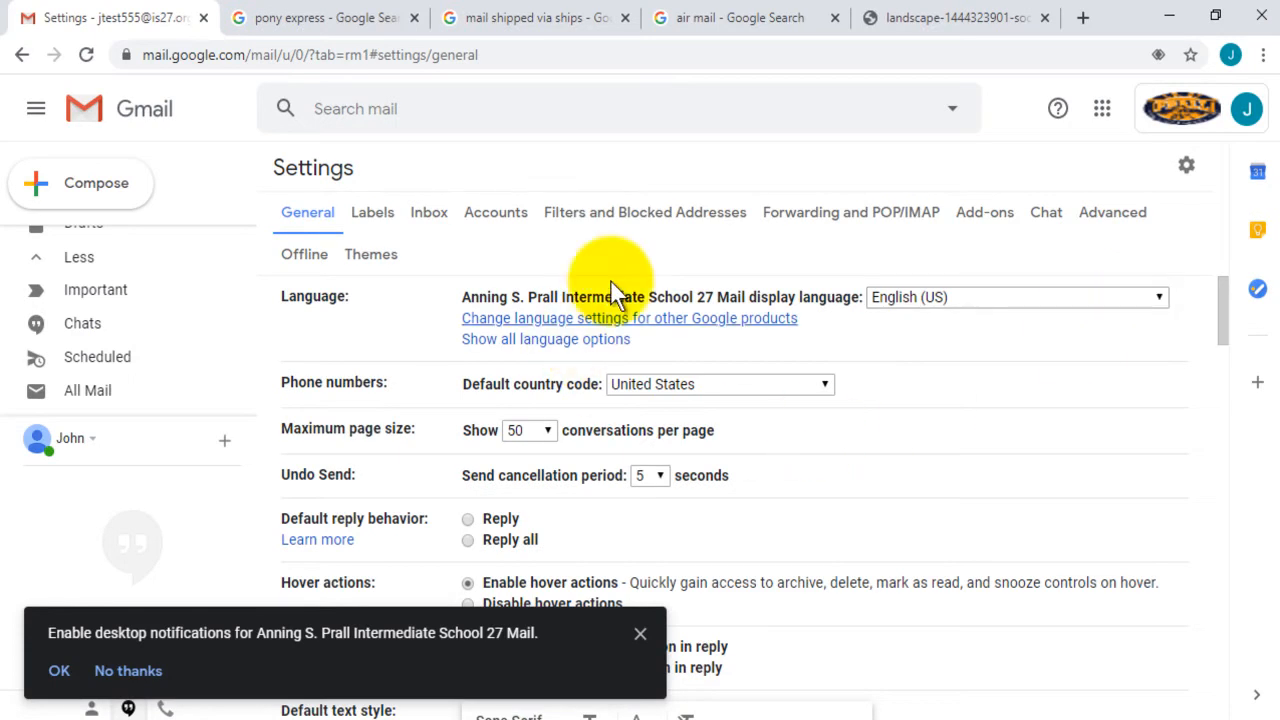
{"action": "scroll", "coordinate": [883, 374], "scroll_direction": "down", "scroll_amount": 1}
{"action": "scroll", "coordinate": [883, 374], "scroll_direction": "up", "scroll_amount": 1}
{"action": "scroll", "coordinate": [883, 374], "scroll_direction": "down", "scroll_amount": 1}
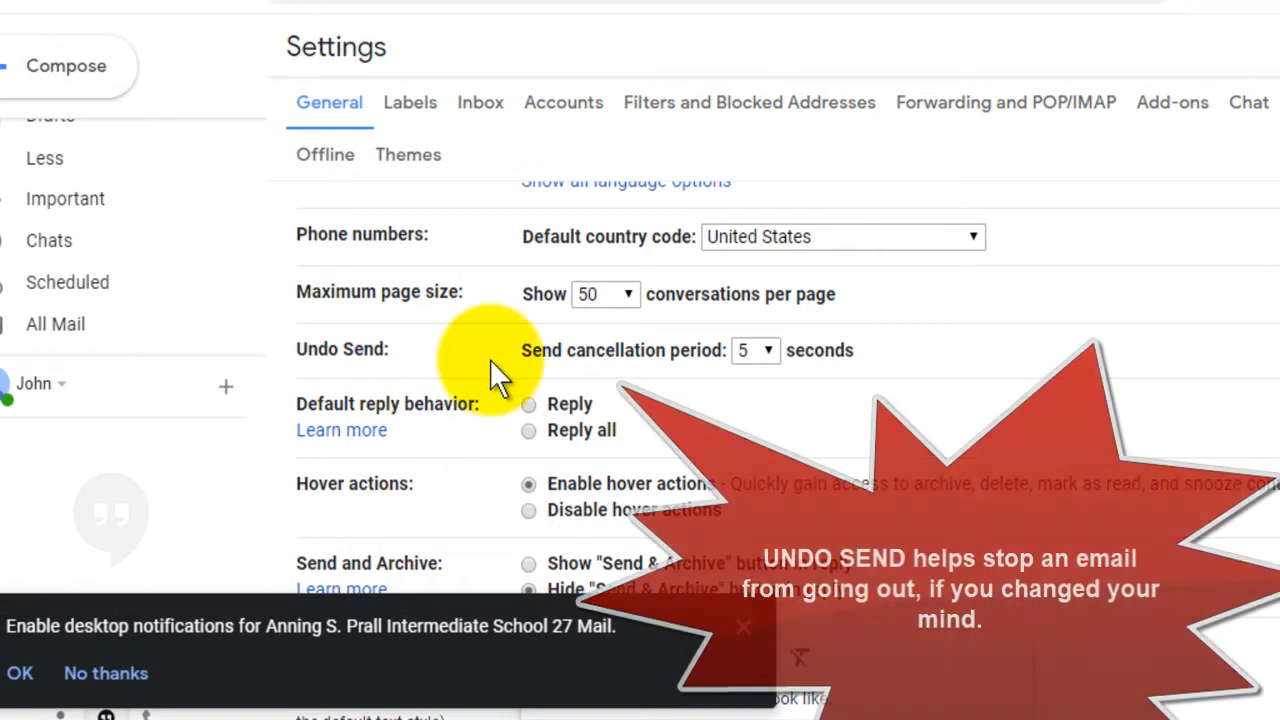
{"action": "left_click", "coordinate": [767, 351]}
{"action": "left_click", "coordinate": [757, 428]}
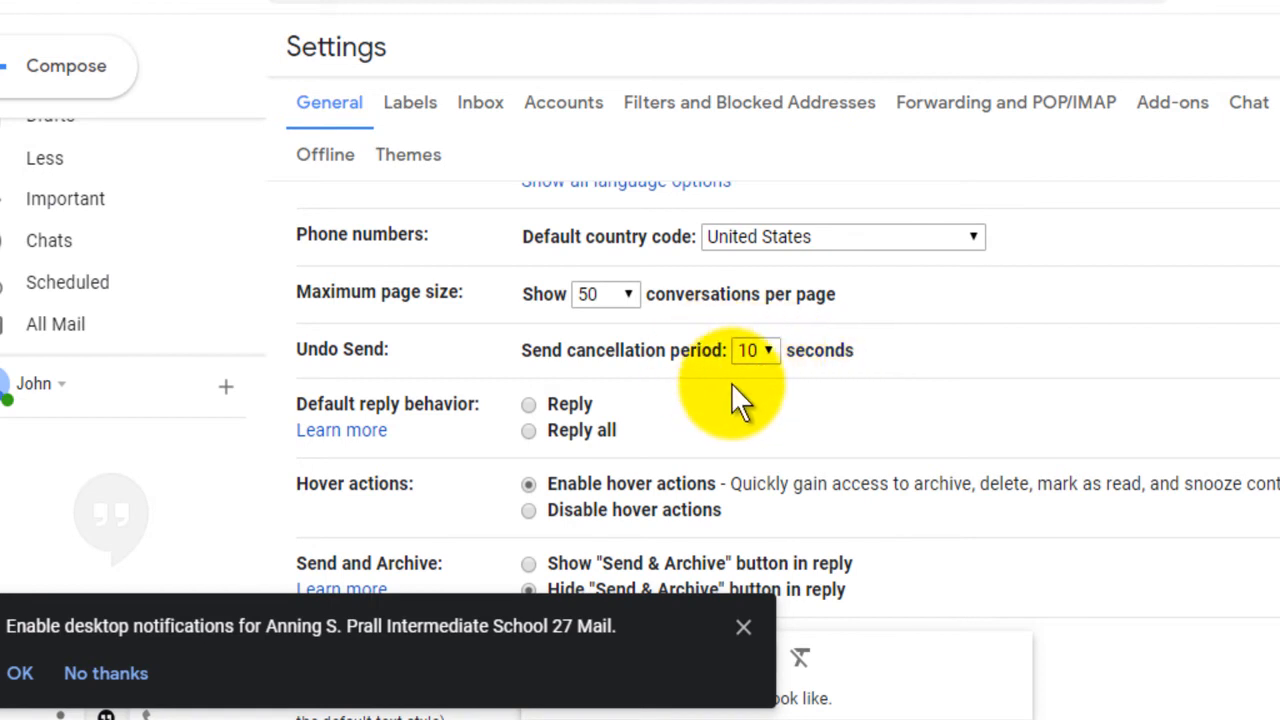
- Return to the inbox and discard the unsaved settings changes
{"action": "scroll", "coordinate": [731, 385], "scroll_direction": "down", "scroll_amount": 1}
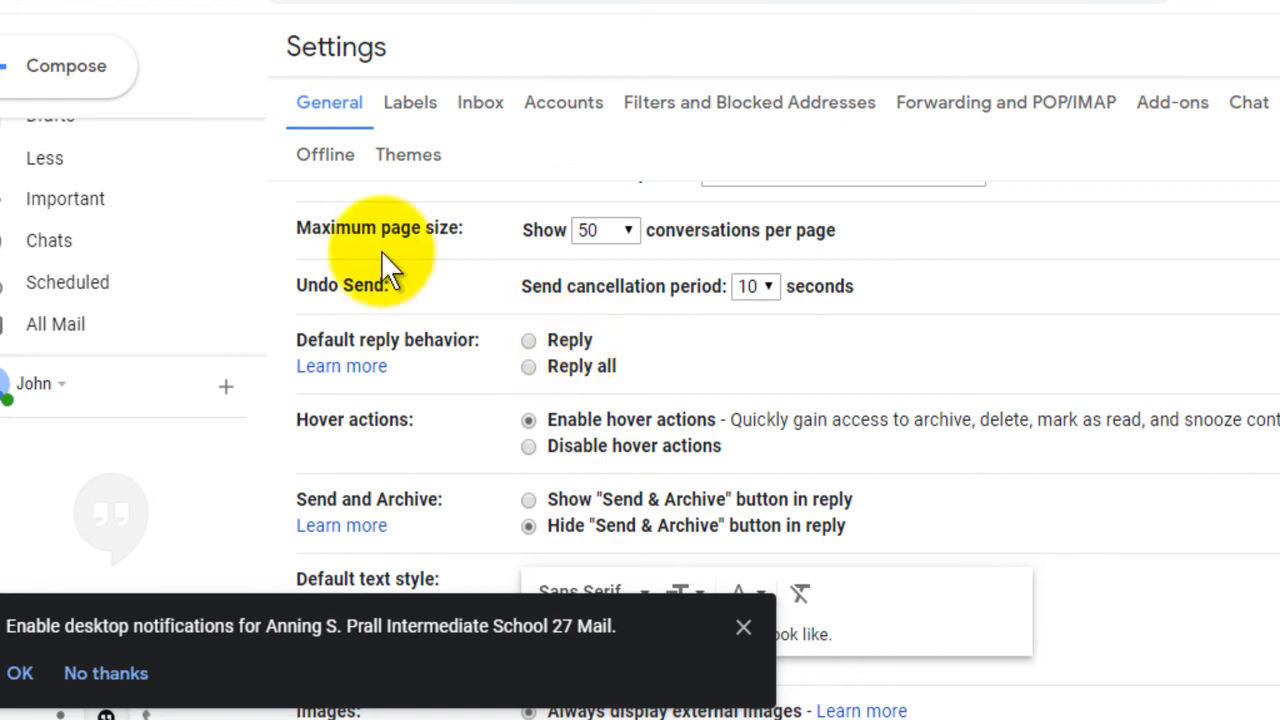
{"action": "scroll", "coordinate": [240, 198], "scroll_direction": "up", "scroll_amount": 3}
{"action": "left_click", "coordinate": [100, 164]}
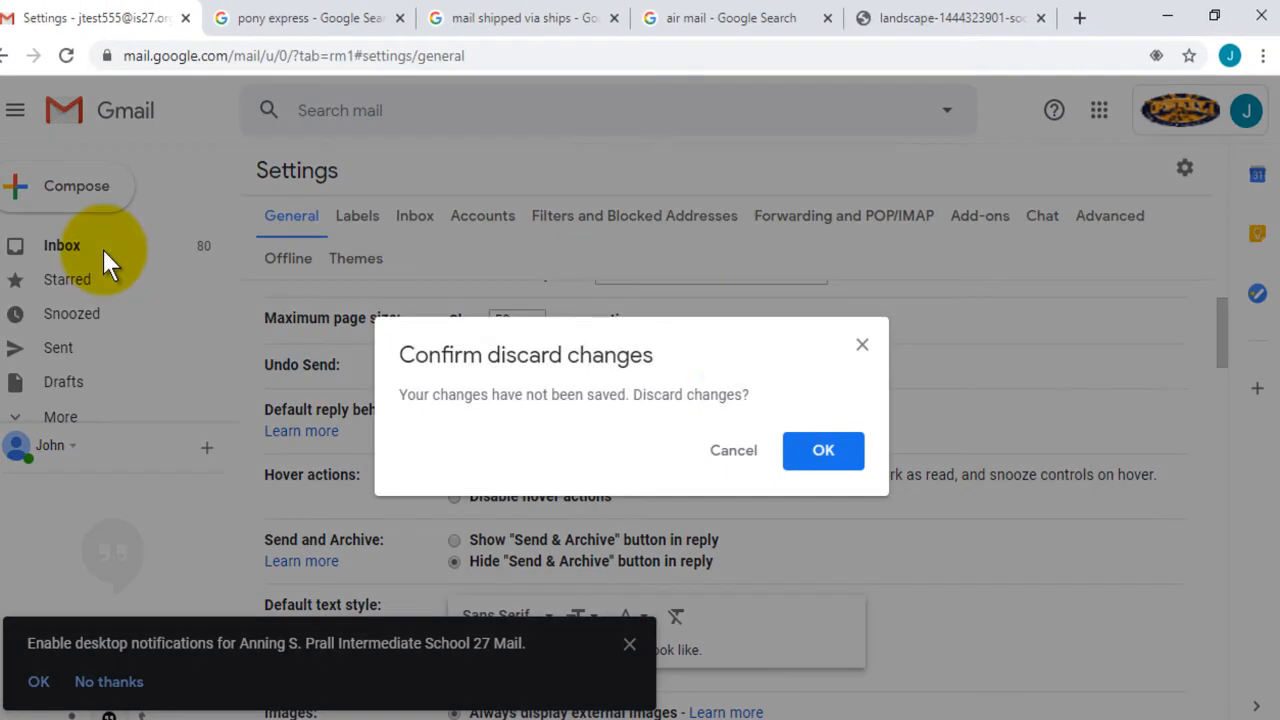
{"action": "left_click", "coordinate": [823, 450]}
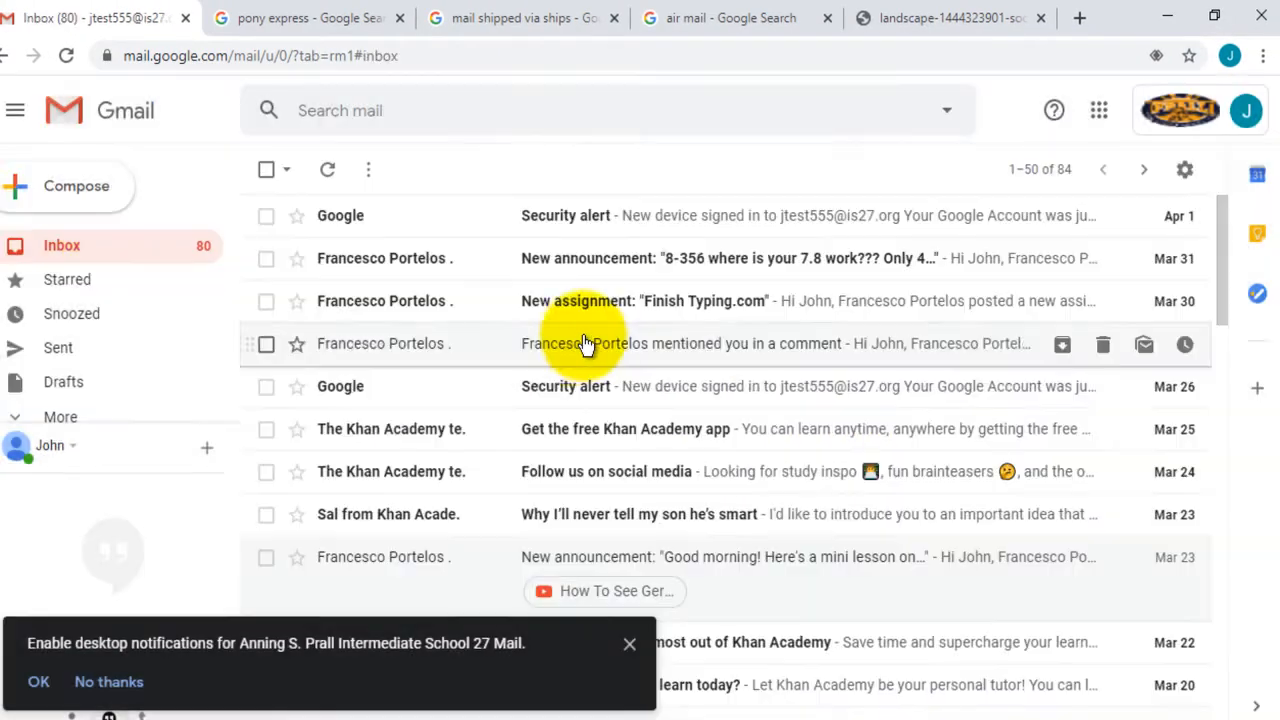
- Open the Khan Academy email "Follow us on social media" and examine its header and contents
{"action": "left_click", "coordinate": [438, 497]}
{"action": "scroll", "coordinate": [114, 429], "scroll_direction": "down", "scroll_amount": 2}
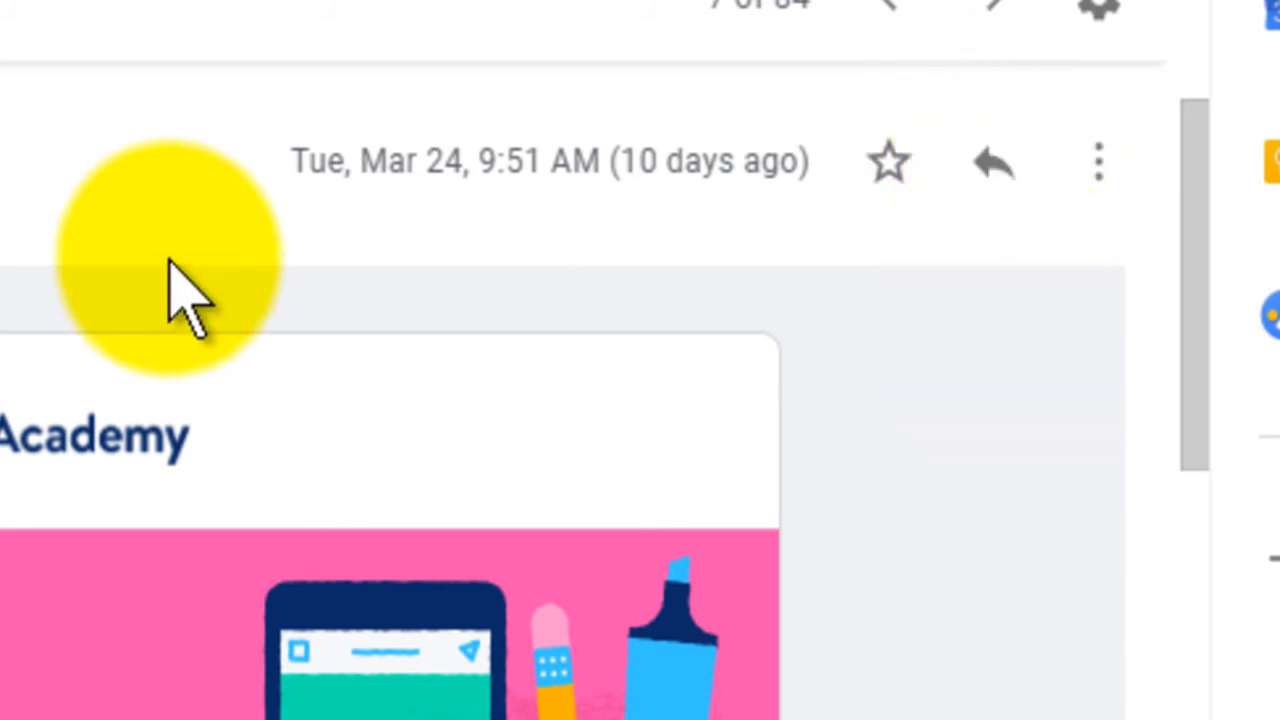
{"action": "scroll", "coordinate": [286, 229], "scroll_direction": "up", "scroll_amount": 2}
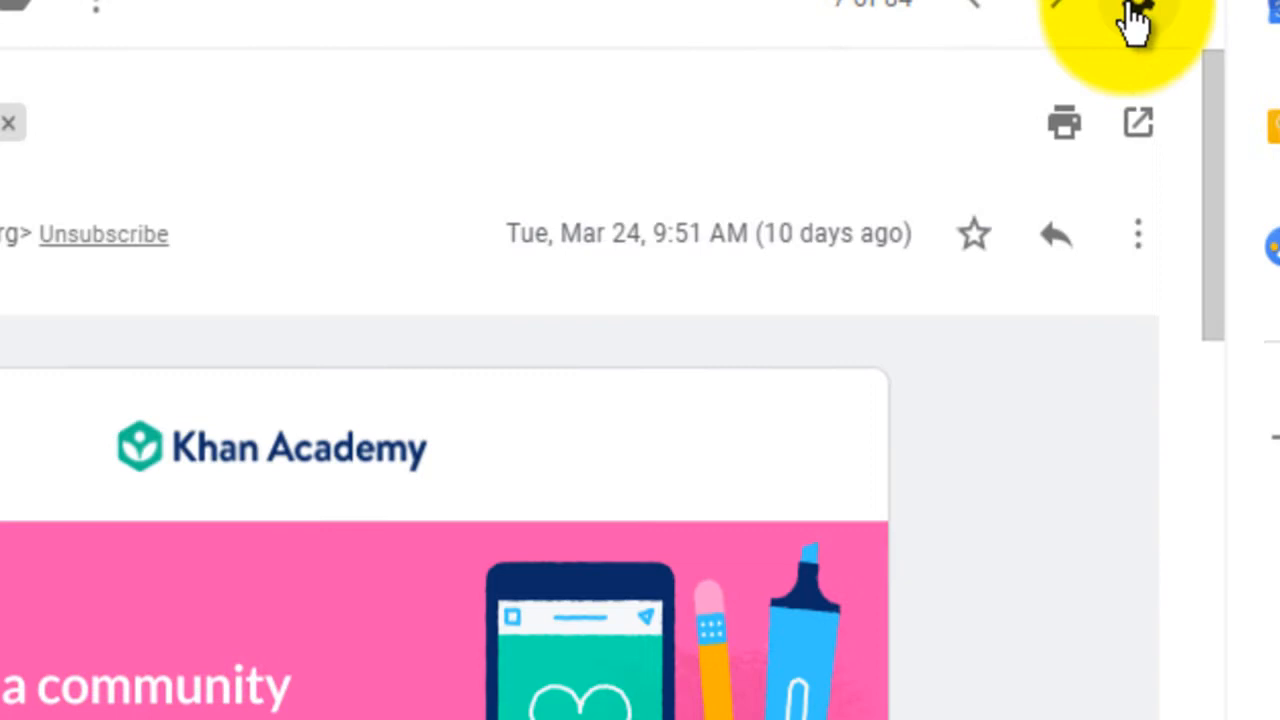
- Reopen the general settings, look over the default reply behavior and dismiss the desktop notifications prompt
{"action": "left_click", "coordinate": [1135, 22]}
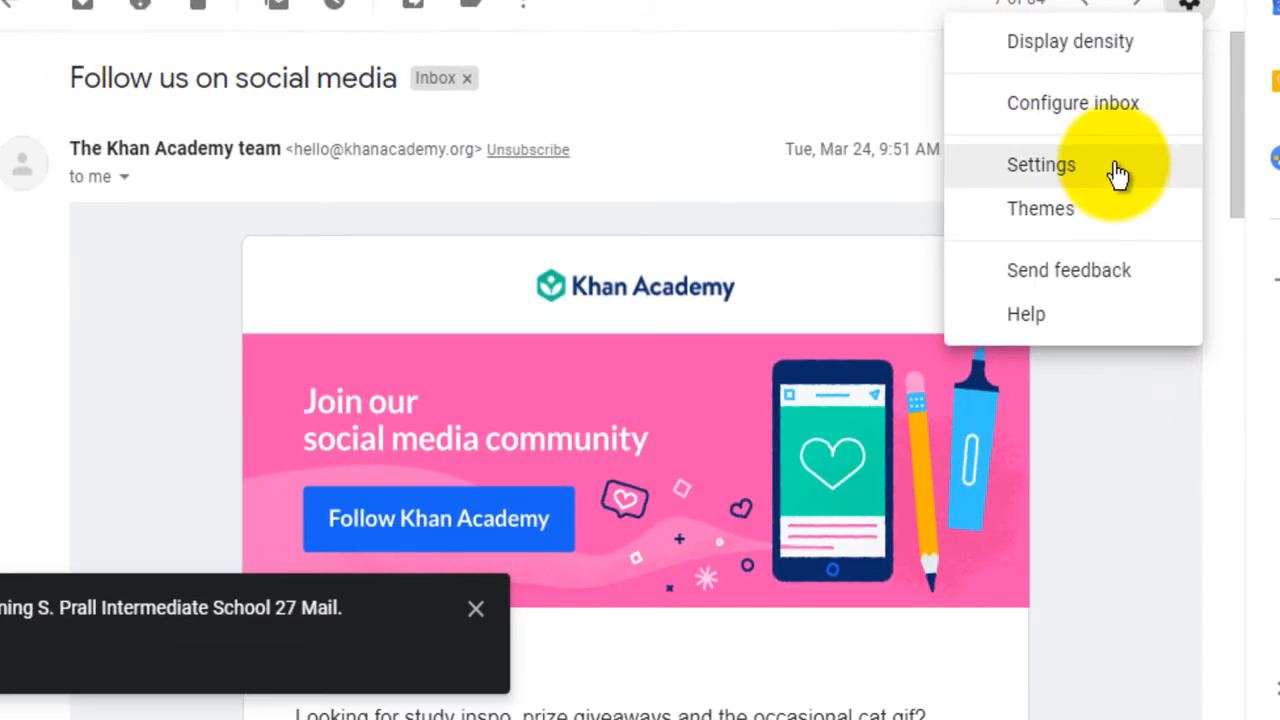
{"action": "left_click", "coordinate": [1021, 268]}
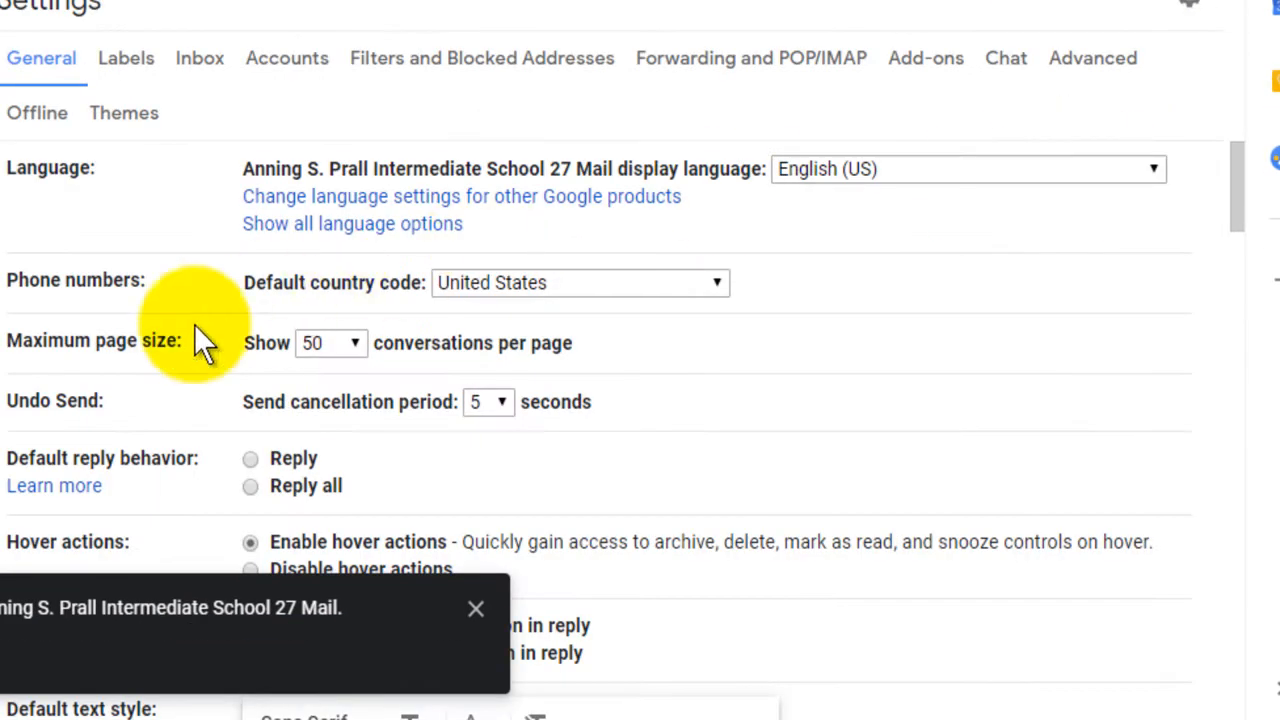
{"action": "scroll", "coordinate": [213, 421], "scroll_direction": "down", "scroll_amount": 1}
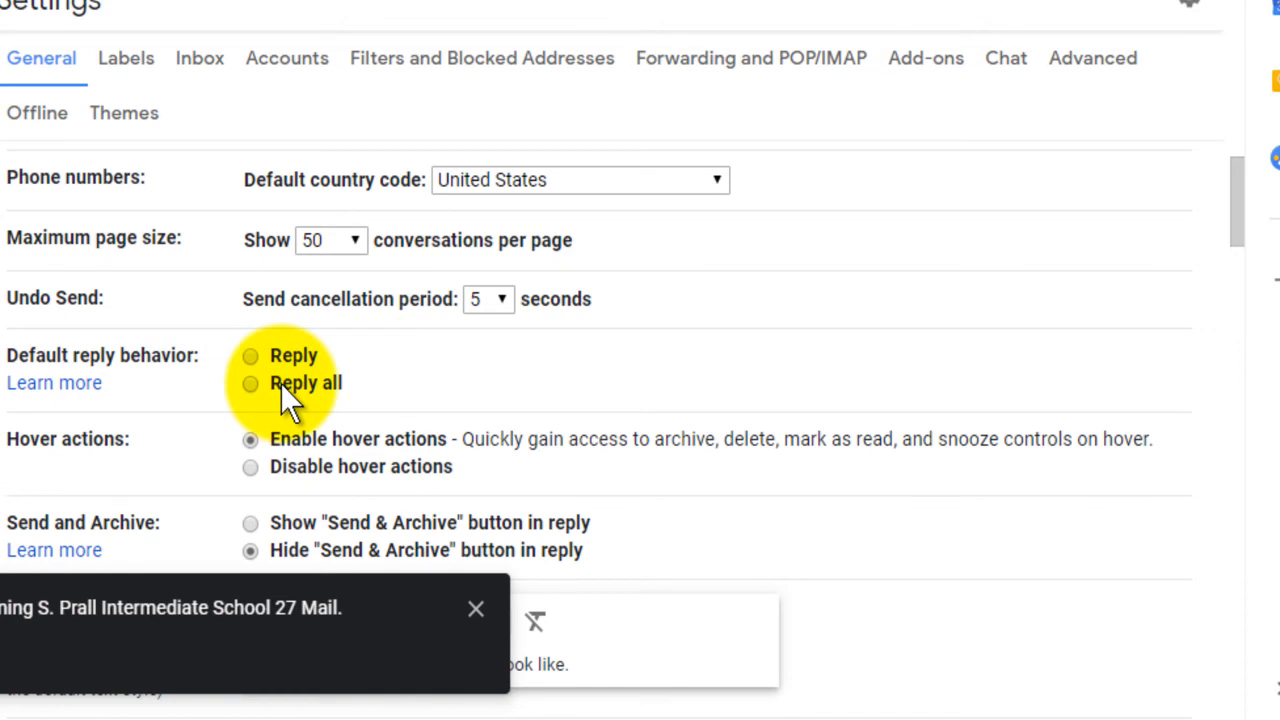
{"action": "left_click", "coordinate": [475, 608]}
- Review the grammar and spelling options in the general settings and turn Autocorrect off
{"action": "scroll", "coordinate": [537, 530], "scroll_direction": "down", "scroll_amount": 3}
{"action": "scroll", "coordinate": [537, 530], "scroll_direction": "down", "scroll_amount": 1}
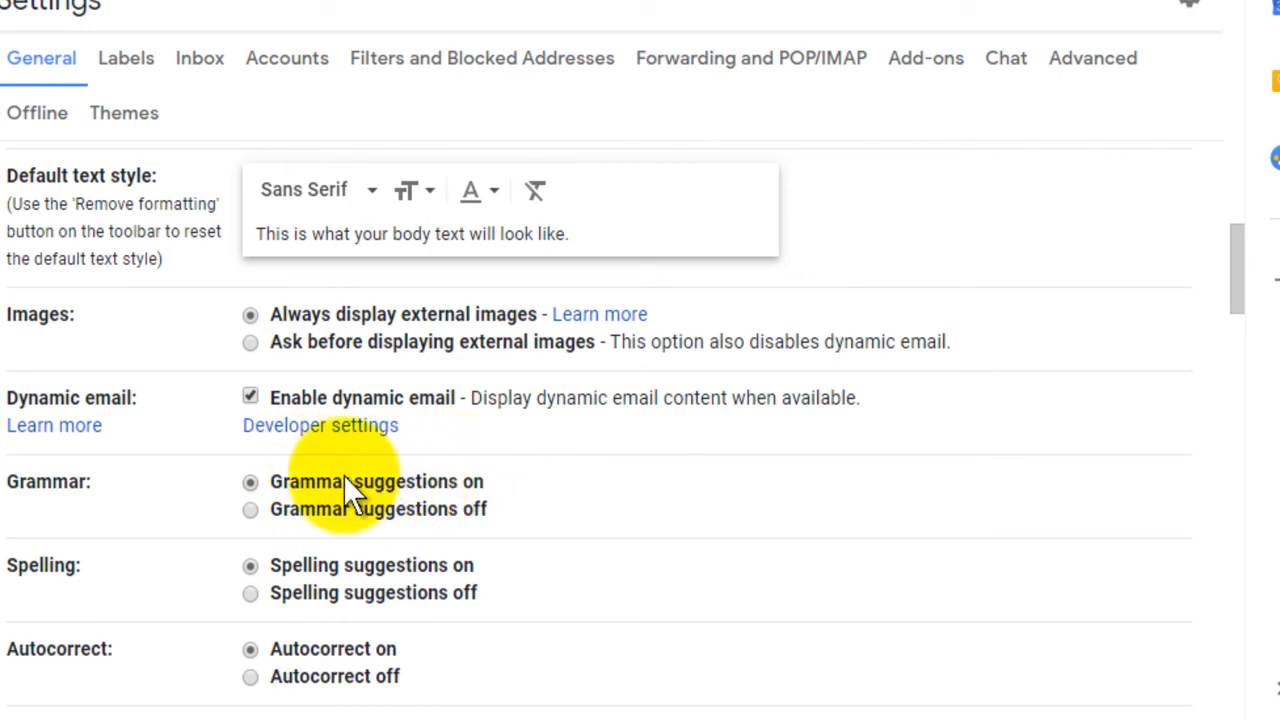
{"action": "scroll", "coordinate": [477, 480], "scroll_direction": "down", "scroll_amount": 1}
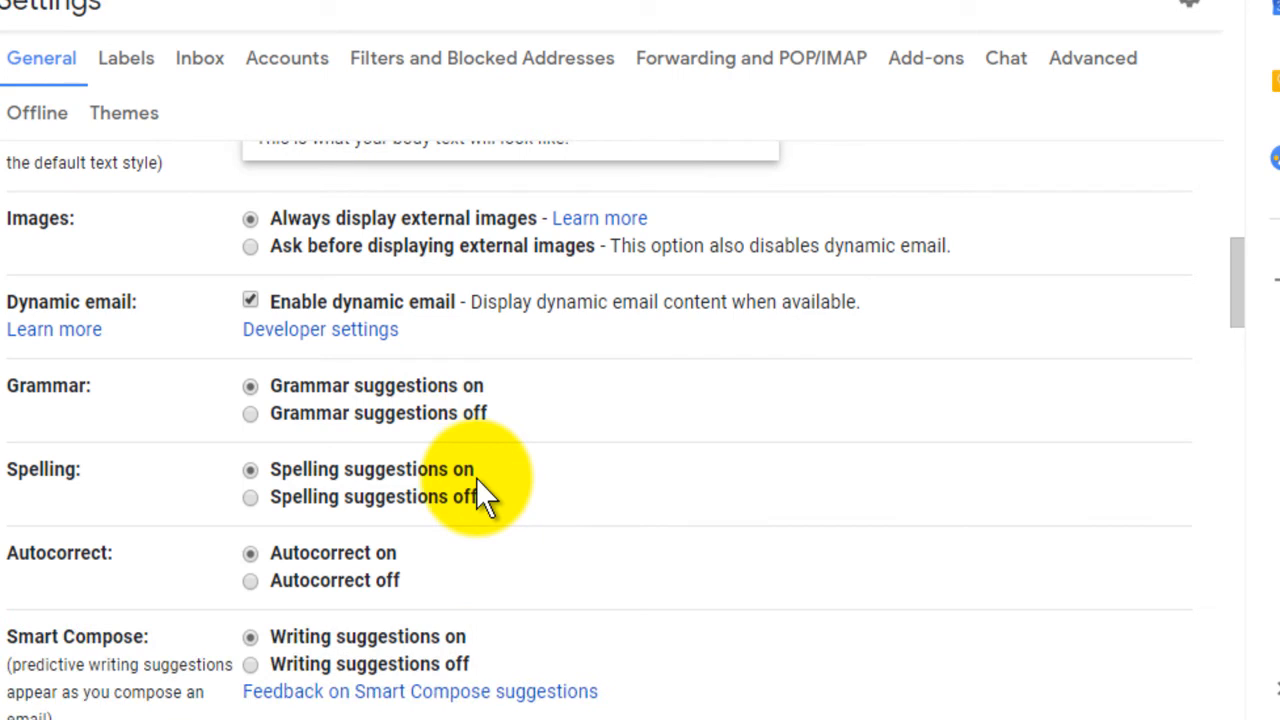
{"action": "scroll", "coordinate": [392, 463], "scroll_direction": "down", "scroll_amount": 1}
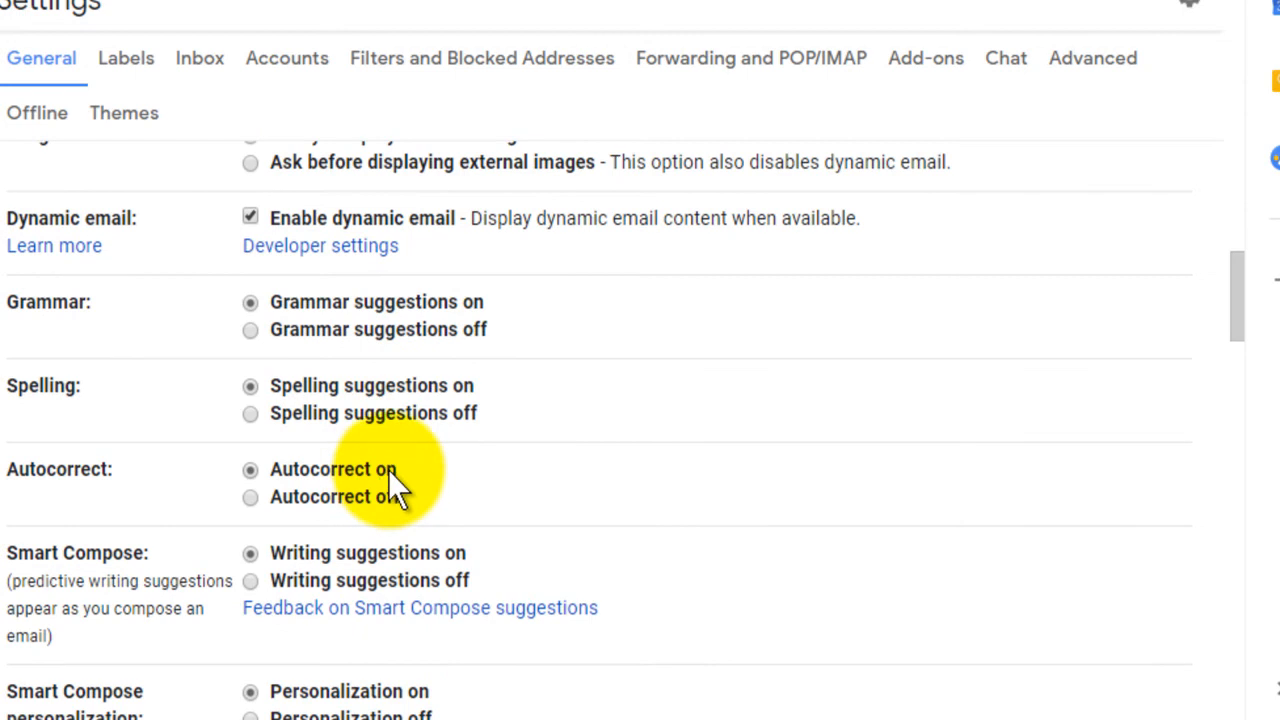
{"action": "left_click", "coordinate": [250, 502]}
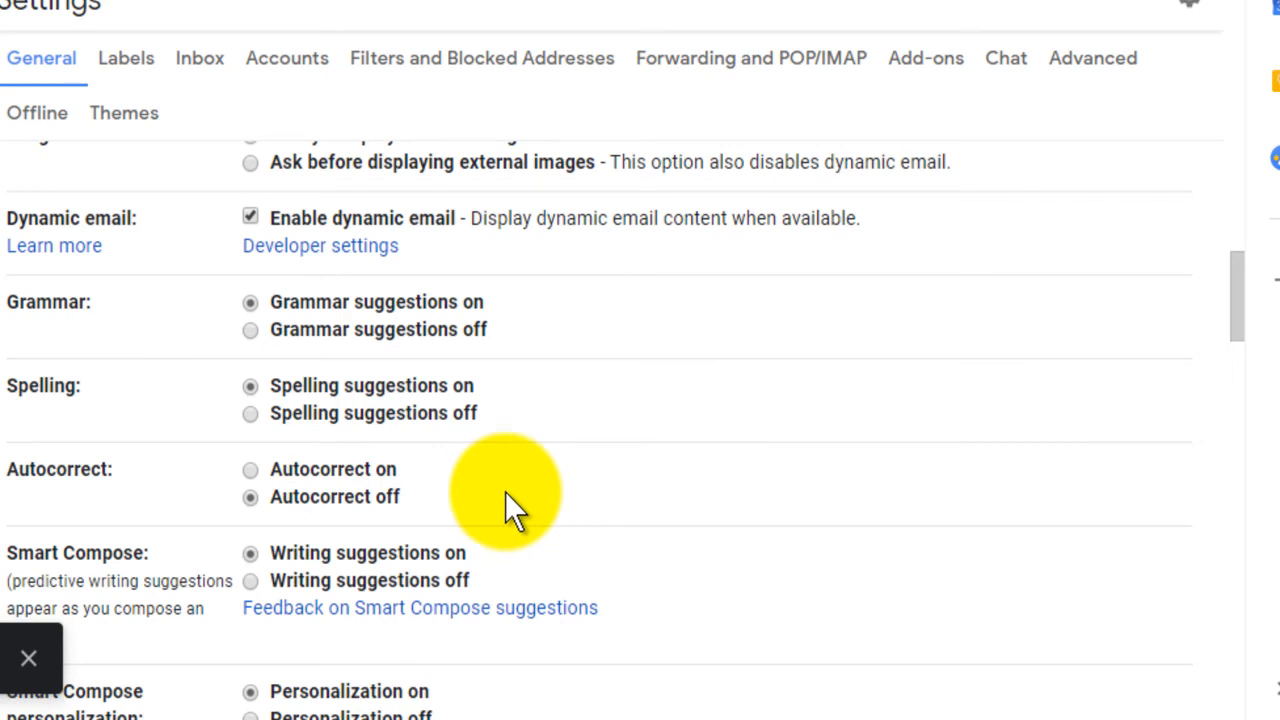
- Examine the general settings from Conversation View to Stars and Keyboard shortcuts, dismissing the desktop notifications prompt
{"action": "scroll", "coordinate": [578, 487], "scroll_direction": "down", "scroll_amount": 5}
{"action": "scroll", "coordinate": [578, 487], "scroll_direction": "down", "scroll_amount": 1}
{"action": "scroll", "coordinate": [578, 487], "scroll_direction": "down", "scroll_amount": 2}
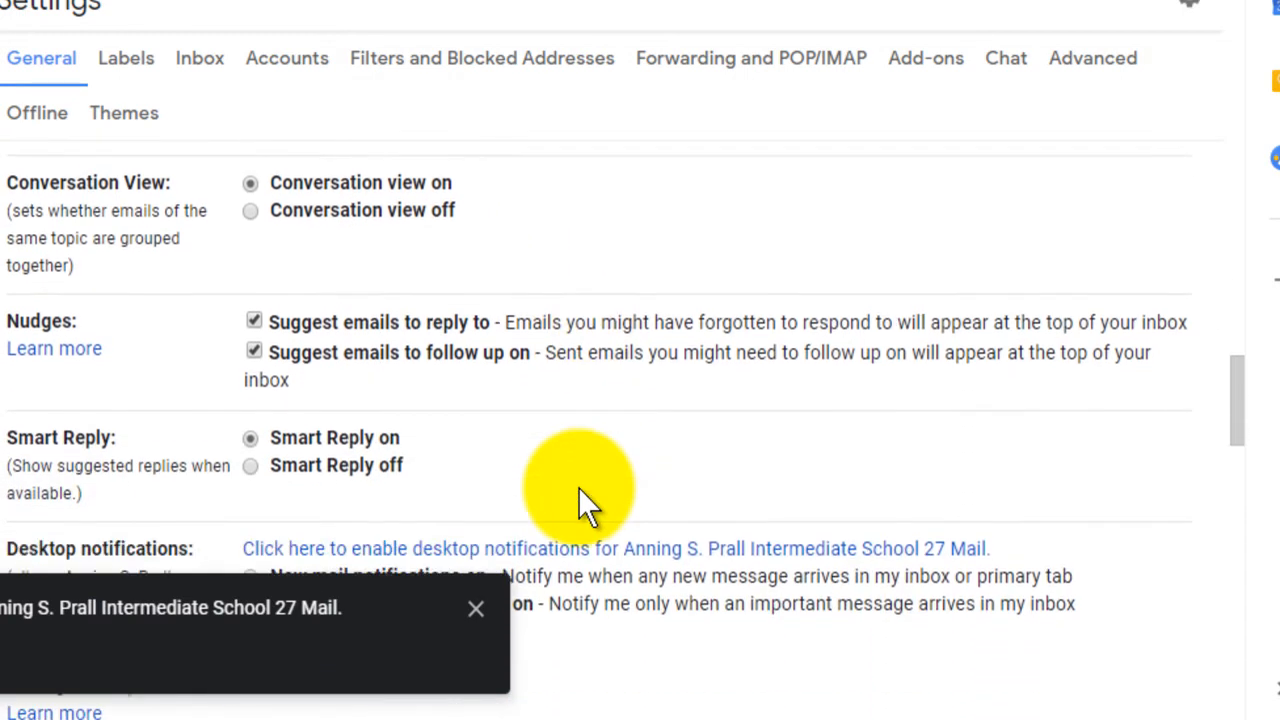
{"action": "scroll", "coordinate": [580, 490], "scroll_direction": "down", "scroll_amount": 4}
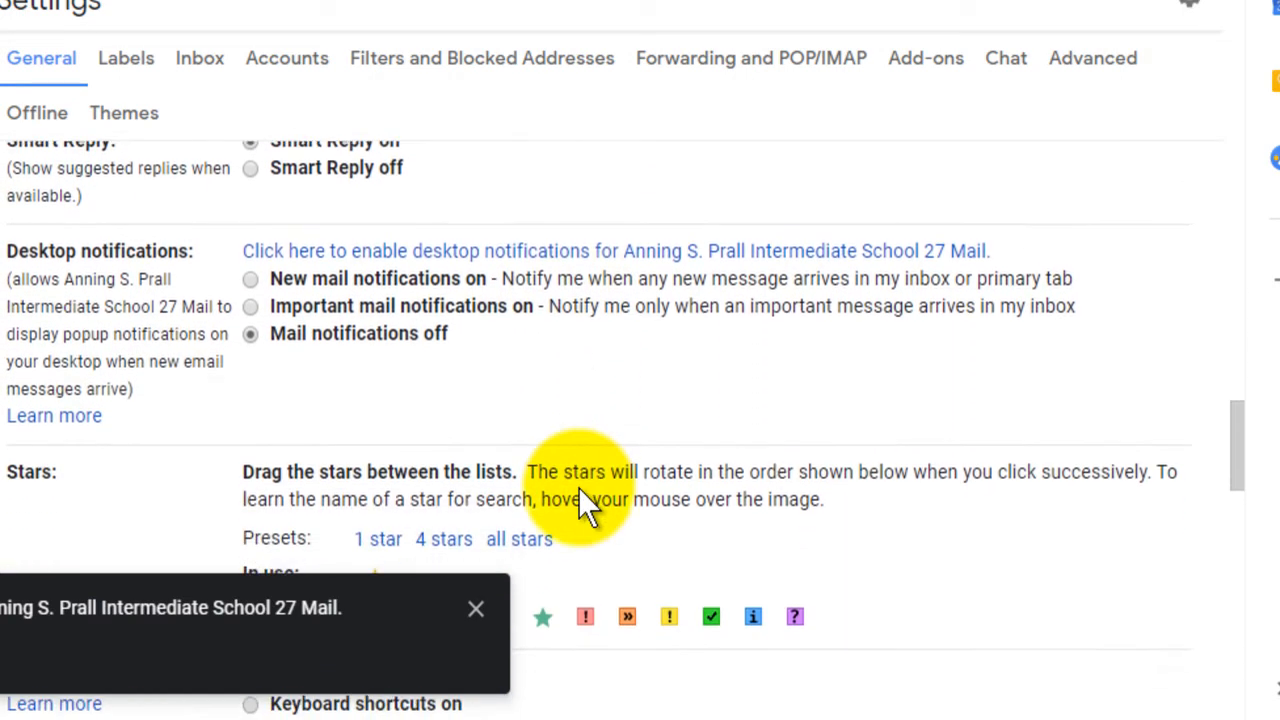
{"action": "scroll", "coordinate": [578, 487], "scroll_direction": "down", "scroll_amount": 1}
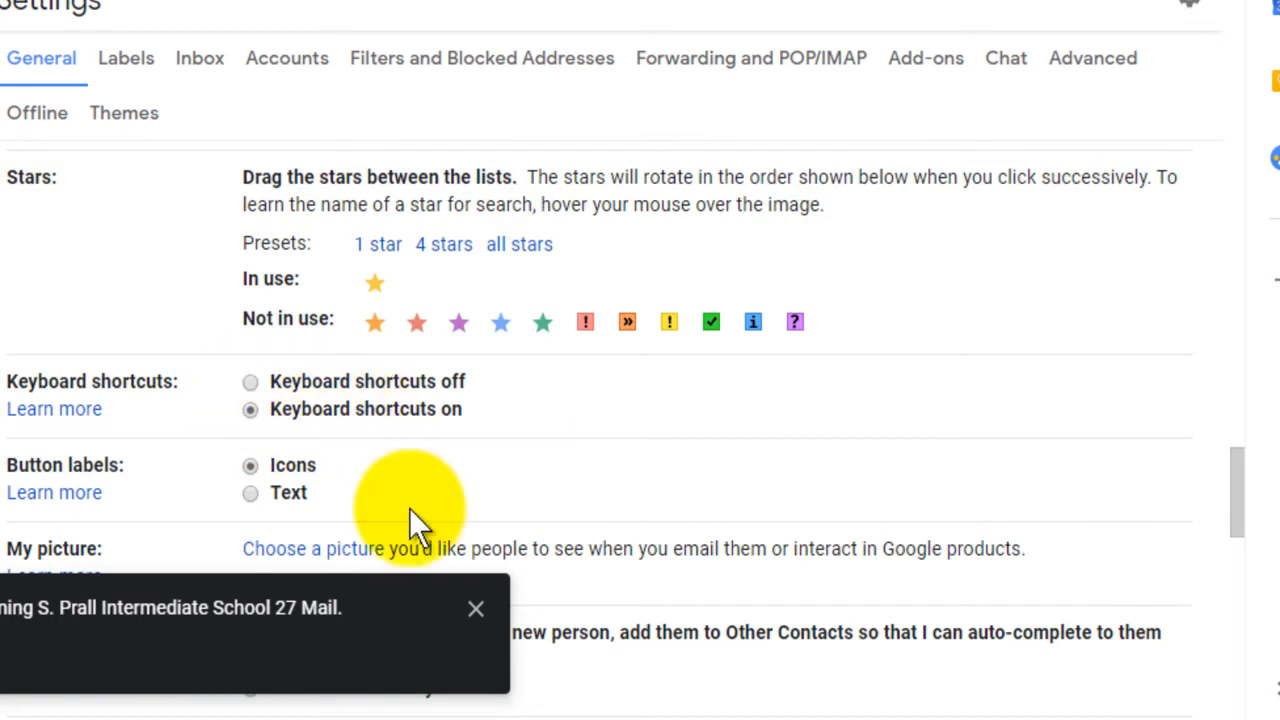
{"action": "left_click", "coordinate": [476, 608]}
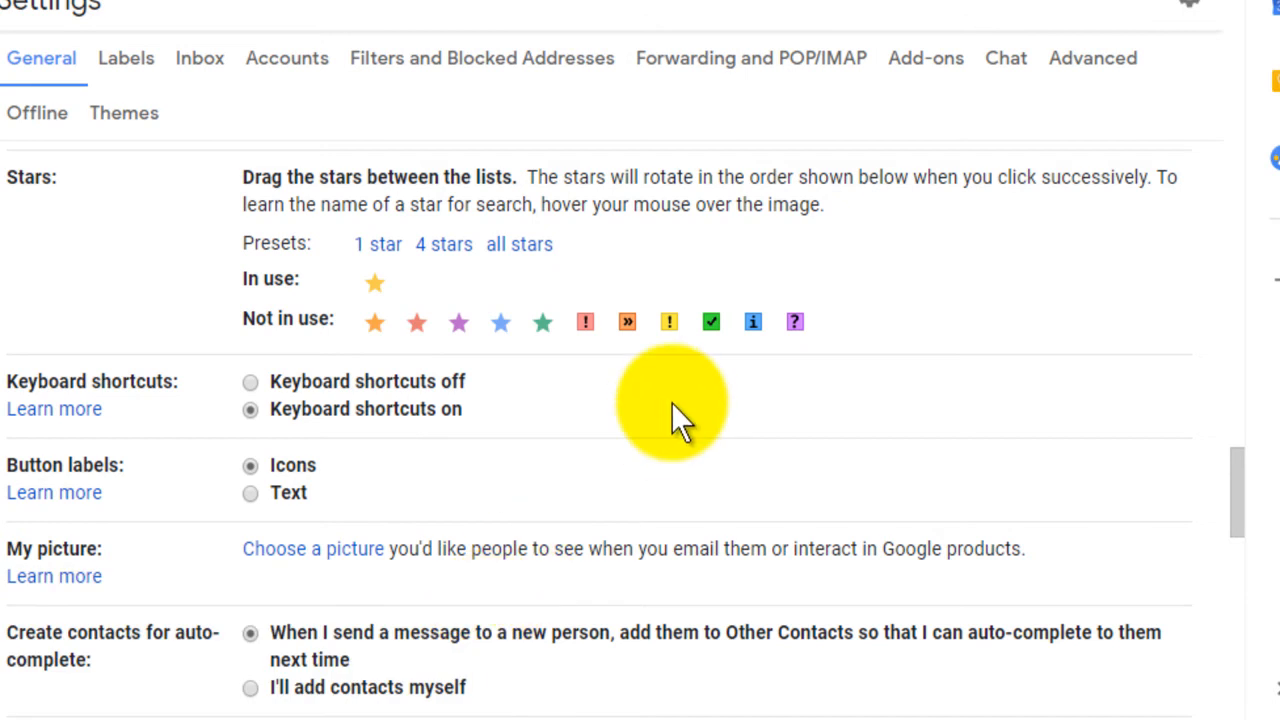
- Create an email signature consisting of a hyphen followed by the account holder's first name
{"action": "scroll", "coordinate": [671, 402], "scroll_direction": "down", "scroll_amount": 2}
{"action": "scroll", "coordinate": [671, 402], "scroll_direction": "down", "scroll_amount": 1}
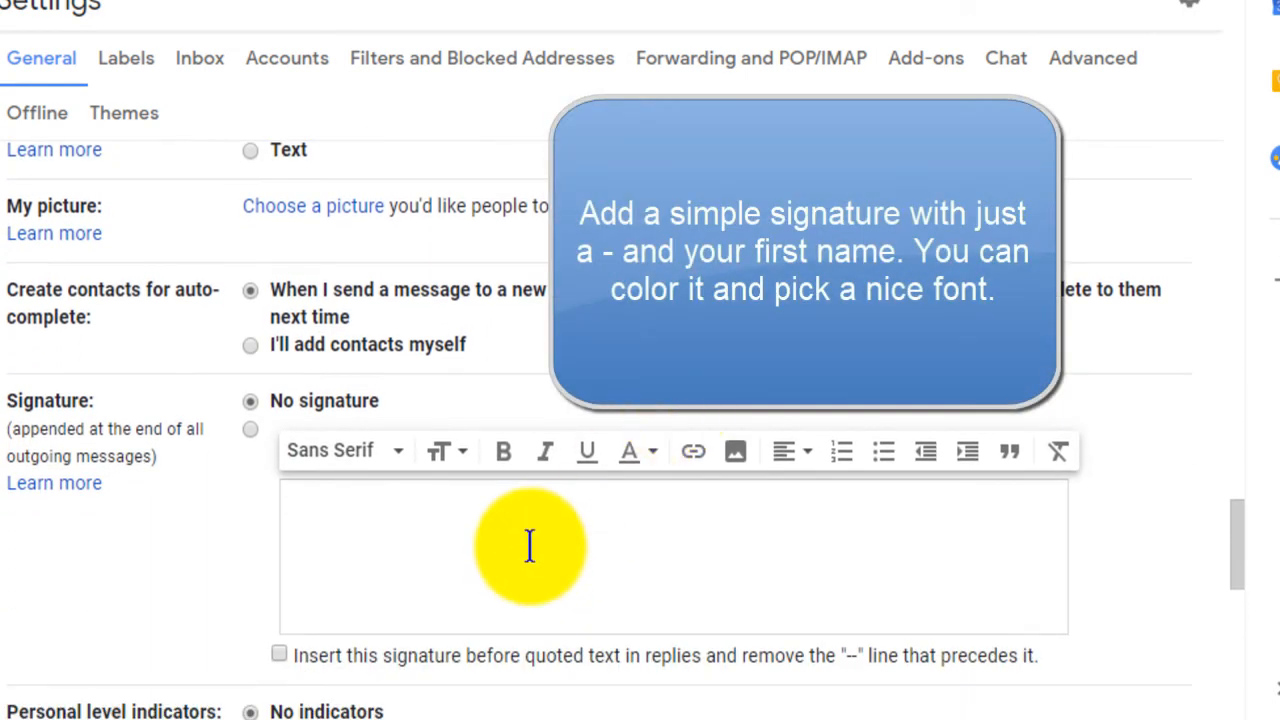
{"action": "left_click", "coordinate": [452, 550]}
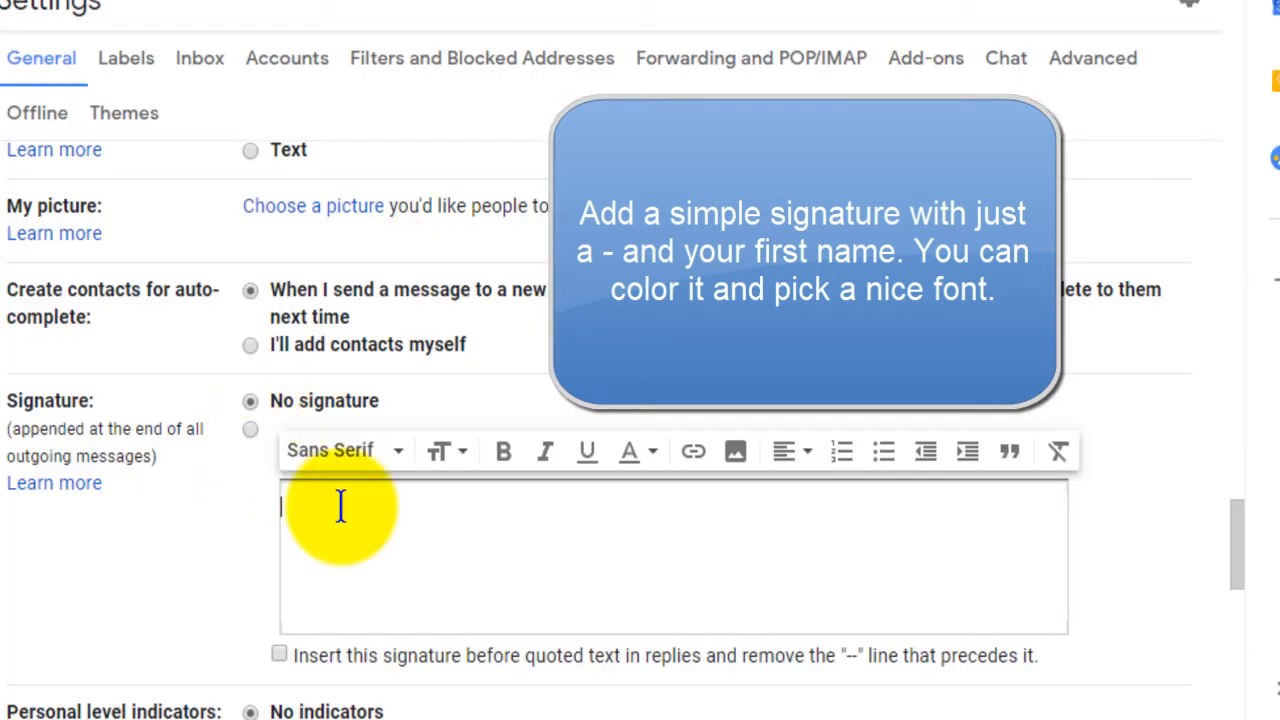
{"action": "type", "text": "-"}
{"action": "type", "text": "John"}
{"action": "left_click_drag", "start_coordinate": [366, 514], "coordinate": [265, 510]}
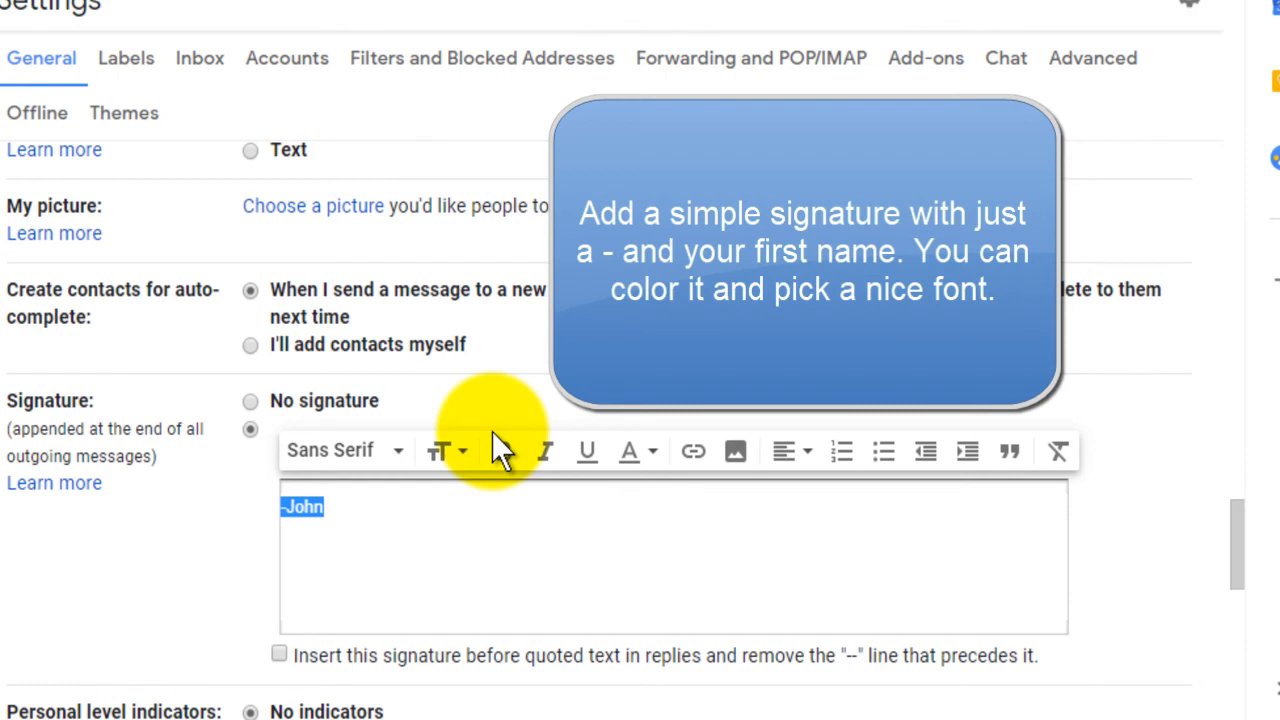
{"action": "left_click", "coordinate": [462, 497]}
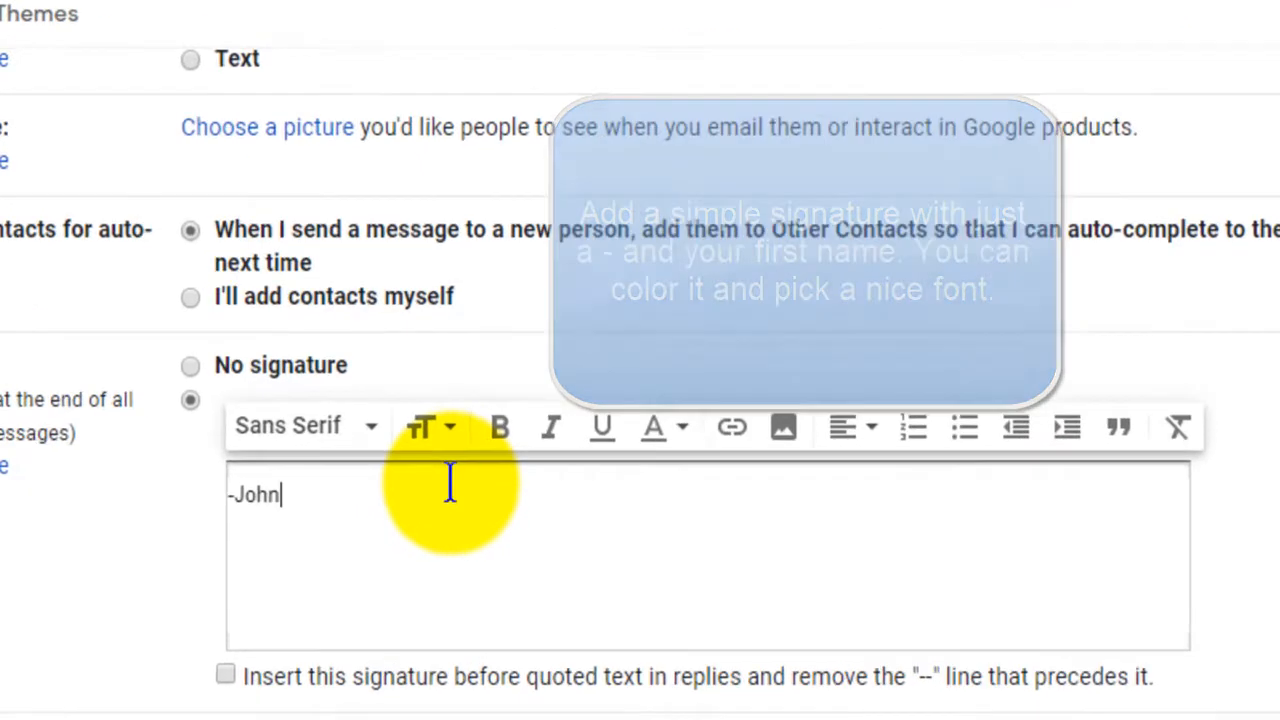
- Try extending the signature with a nickname ending and an extra word, and delete both additions
{"action": "type", "text": "ny Cool"}
{"action": "double_click", "coordinate": [288, 478]}
{"action": "key", "text": "BackSpace"}
{"action": "key", "text": "BackSpace"}
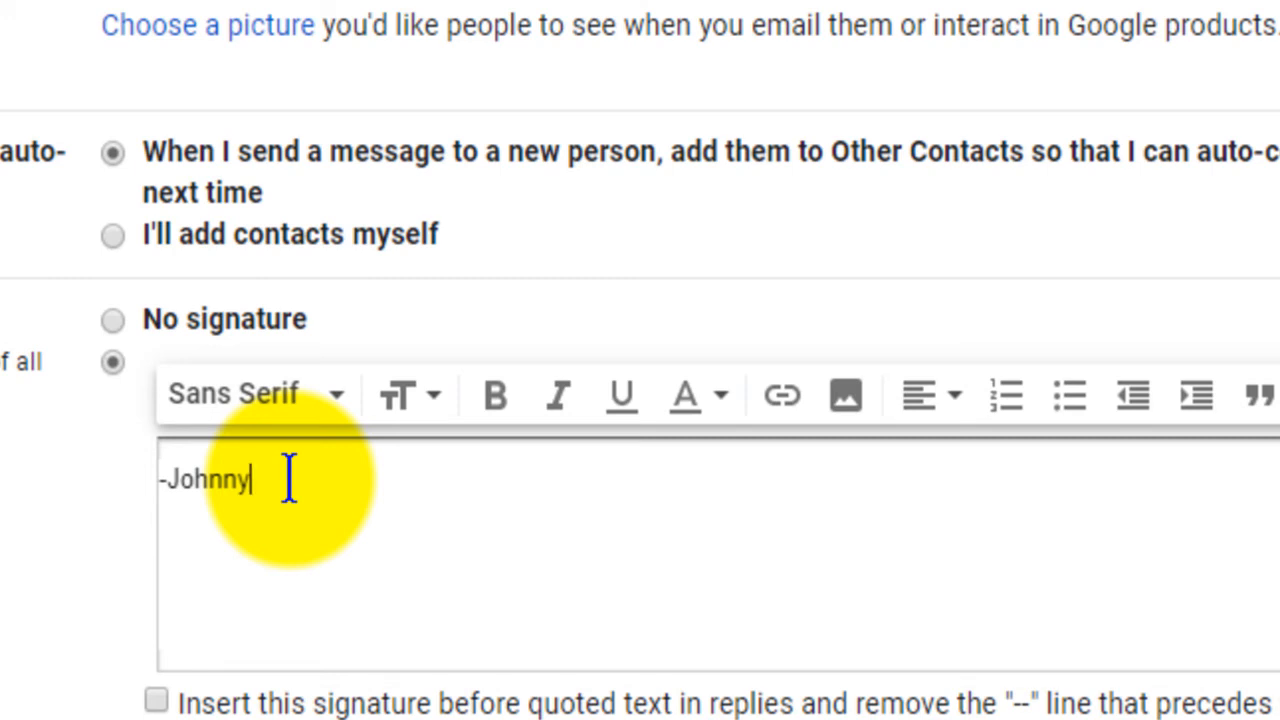
{"action": "scroll", "coordinate": [289, 480], "scroll_direction": "down", "scroll_amount": 1}
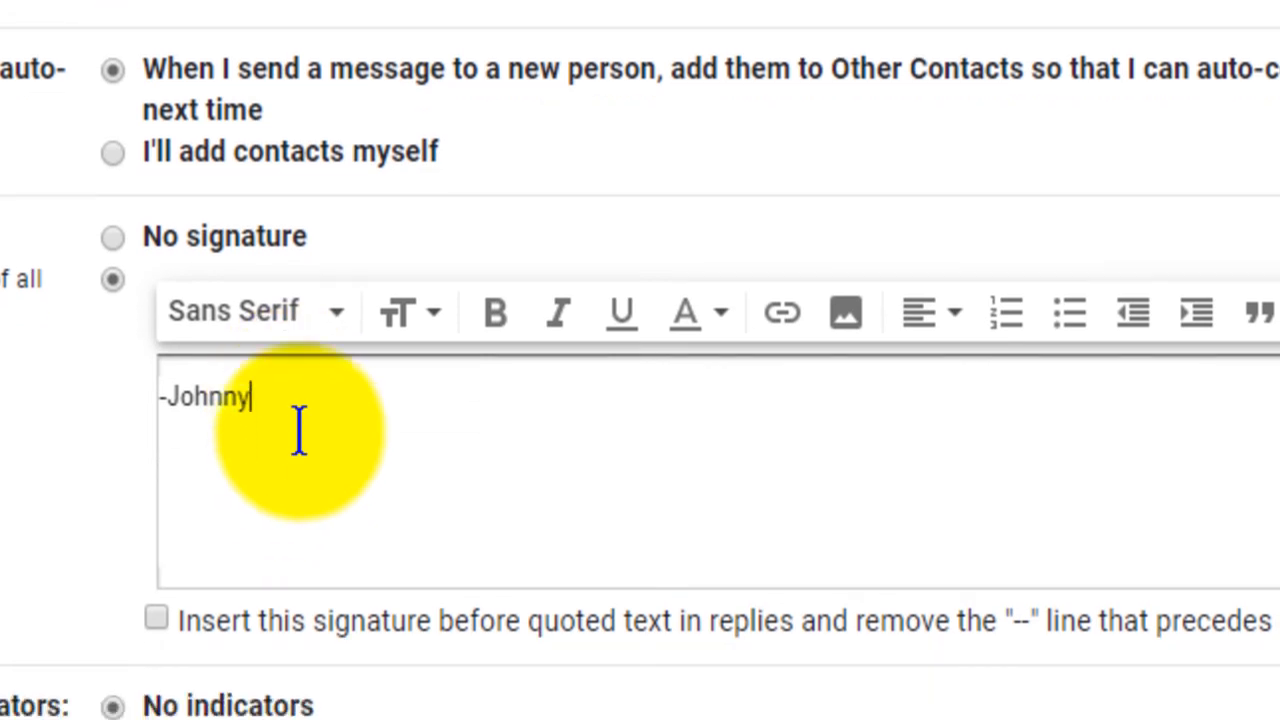
{"action": "key", "text": "BackSpace"}
{"action": "key", "text": "BackSpace"}
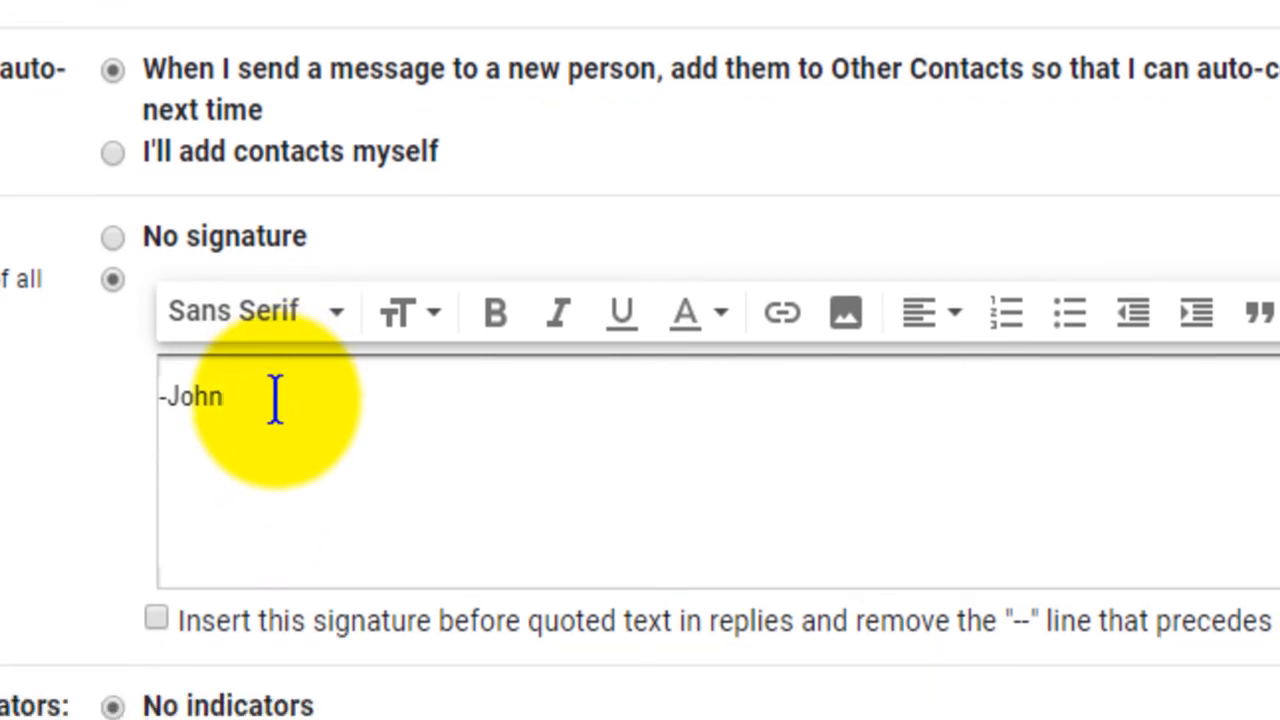
{"action": "scroll", "coordinate": [275, 400], "scroll_direction": "down", "scroll_amount": 1}
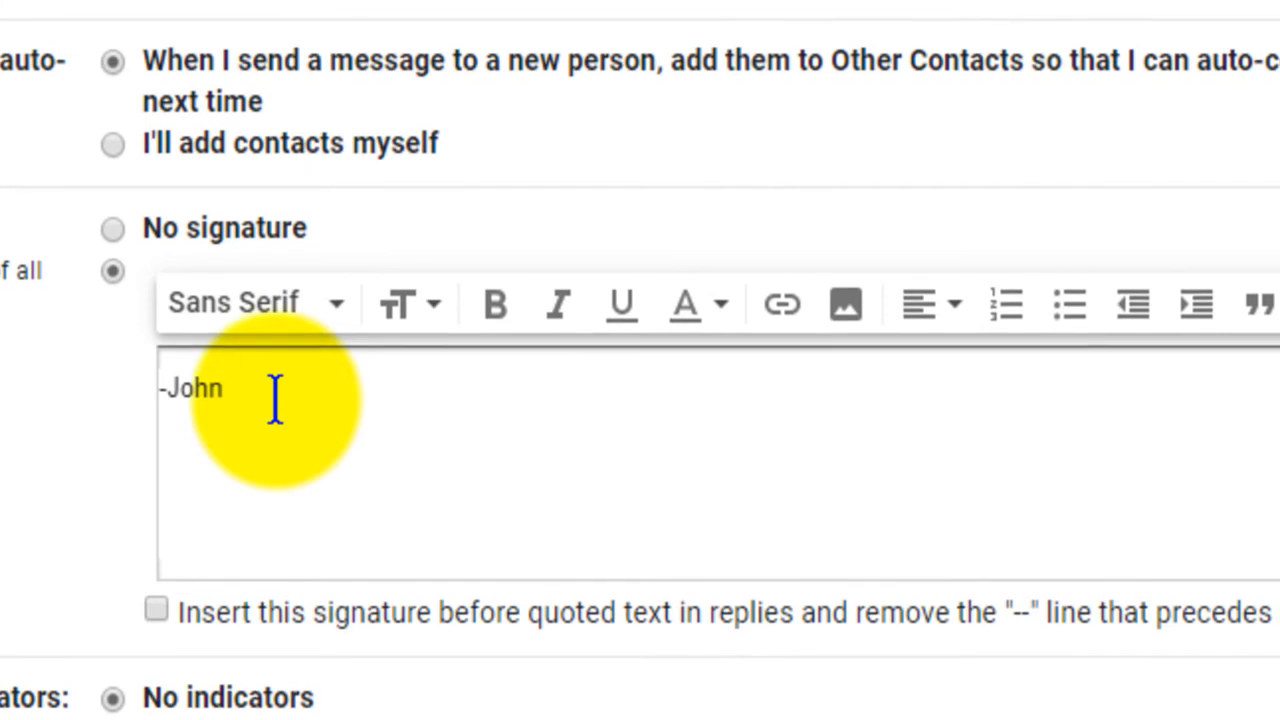
- Format the whole signature text as bold, italic and red
{"action": "left_click_drag", "start_coordinate": [257, 400], "coordinate": [94, 443]}
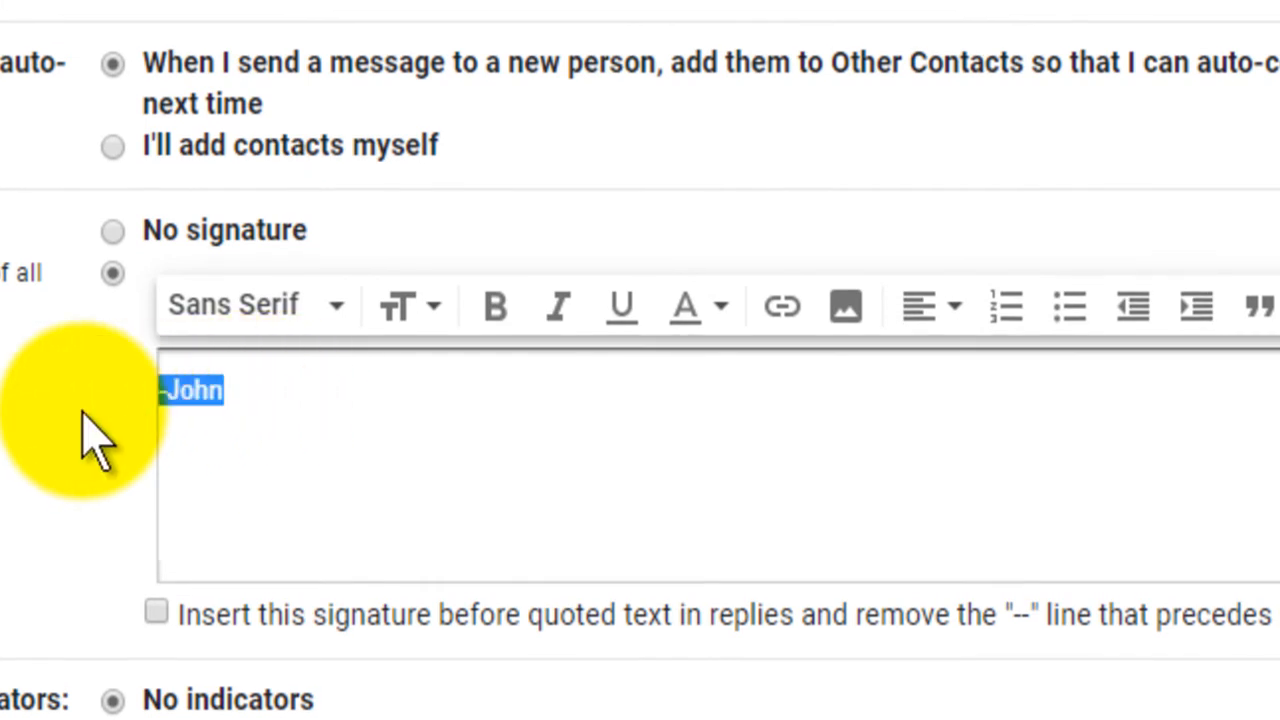
{"action": "left_click", "coordinate": [500, 320]}
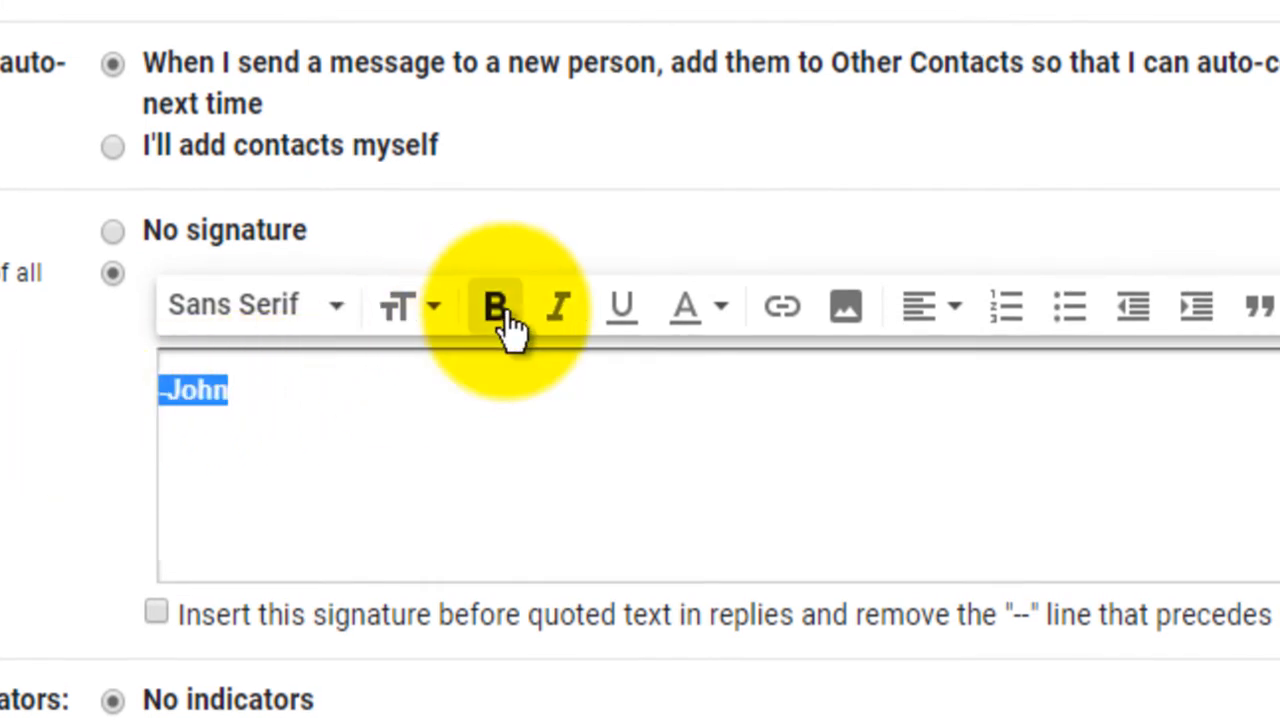
{"action": "left_click", "coordinate": [556, 303]}
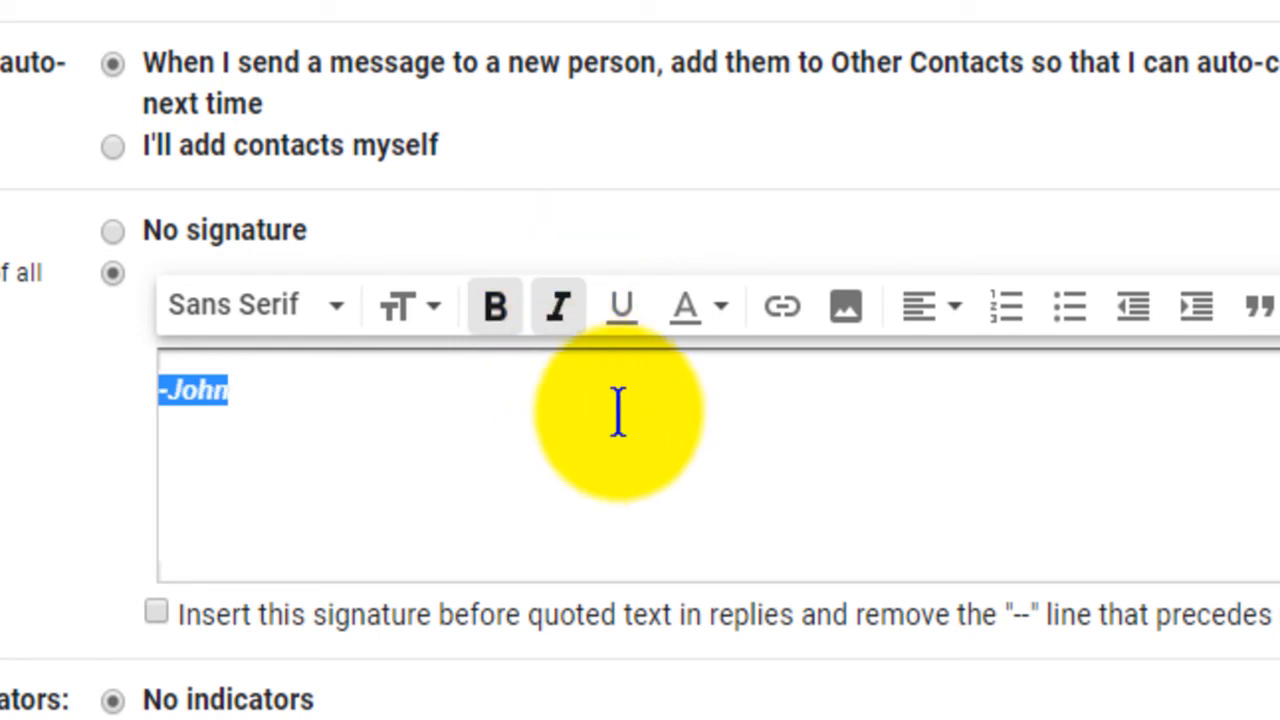
{"action": "left_click", "coordinate": [702, 308]}
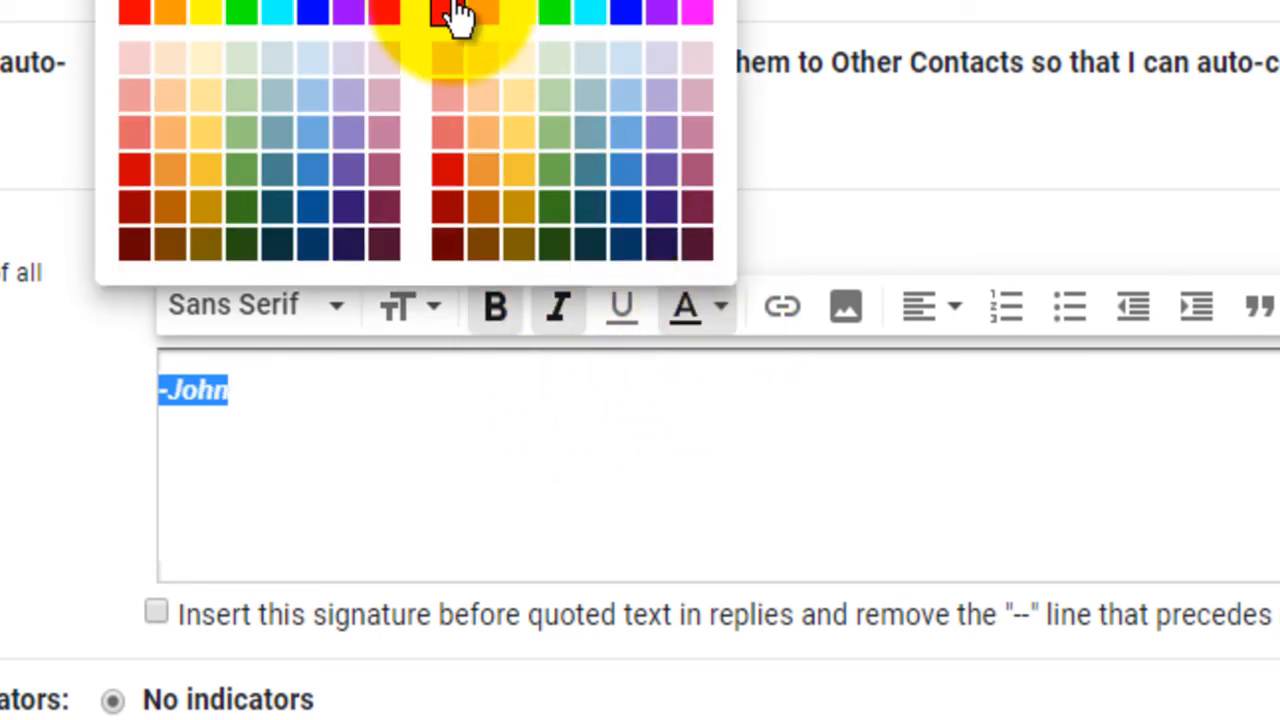
{"action": "left_click", "coordinate": [455, 15]}
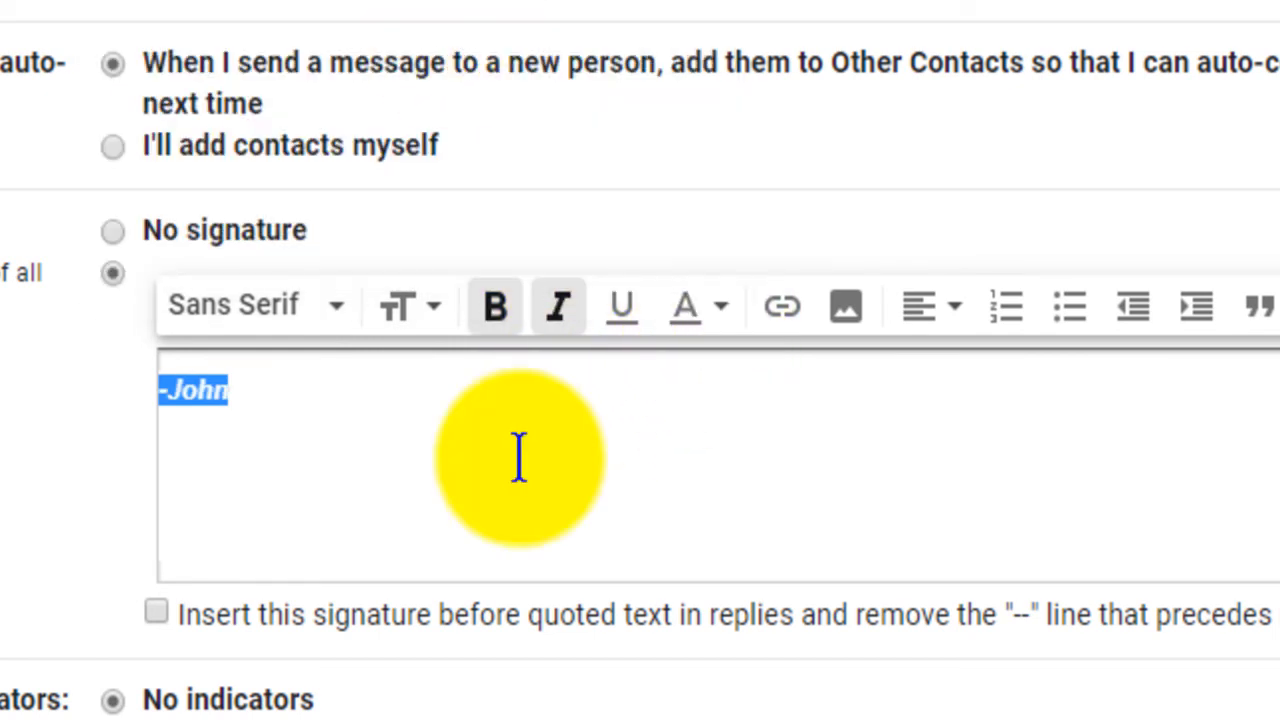
{"action": "left_click", "coordinate": [572, 490]}
- Save the changes made in the general settings
{"action": "scroll", "coordinate": [572, 490], "scroll_direction": "down", "scroll_amount": 5}
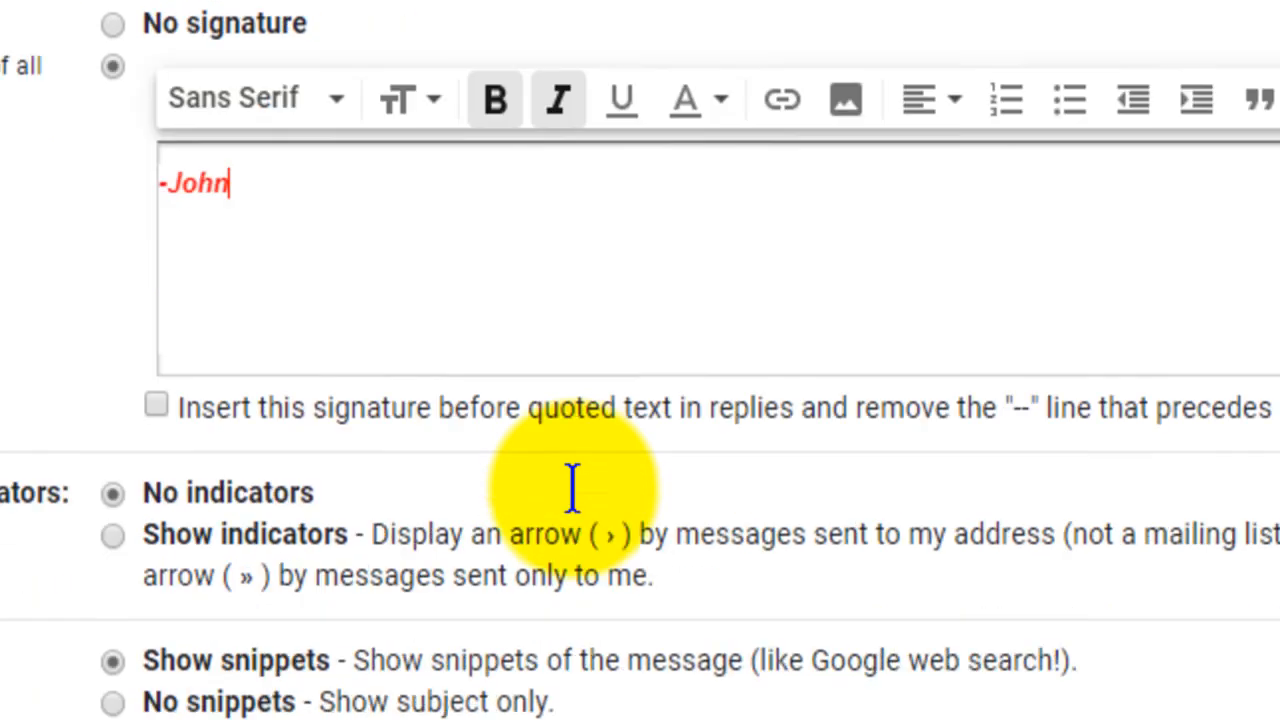
{"action": "scroll", "coordinate": [585, 515], "scroll_direction": "down", "scroll_amount": 5}
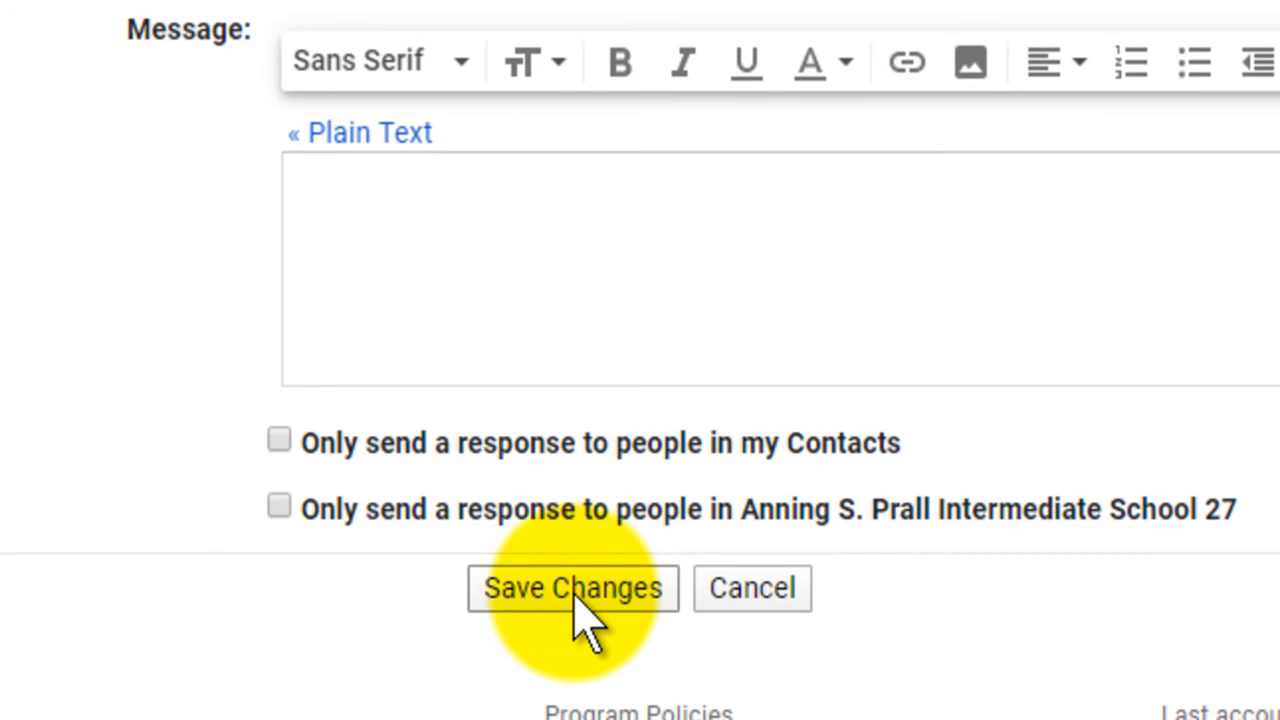
{"action": "left_click", "coordinate": [575, 605]}
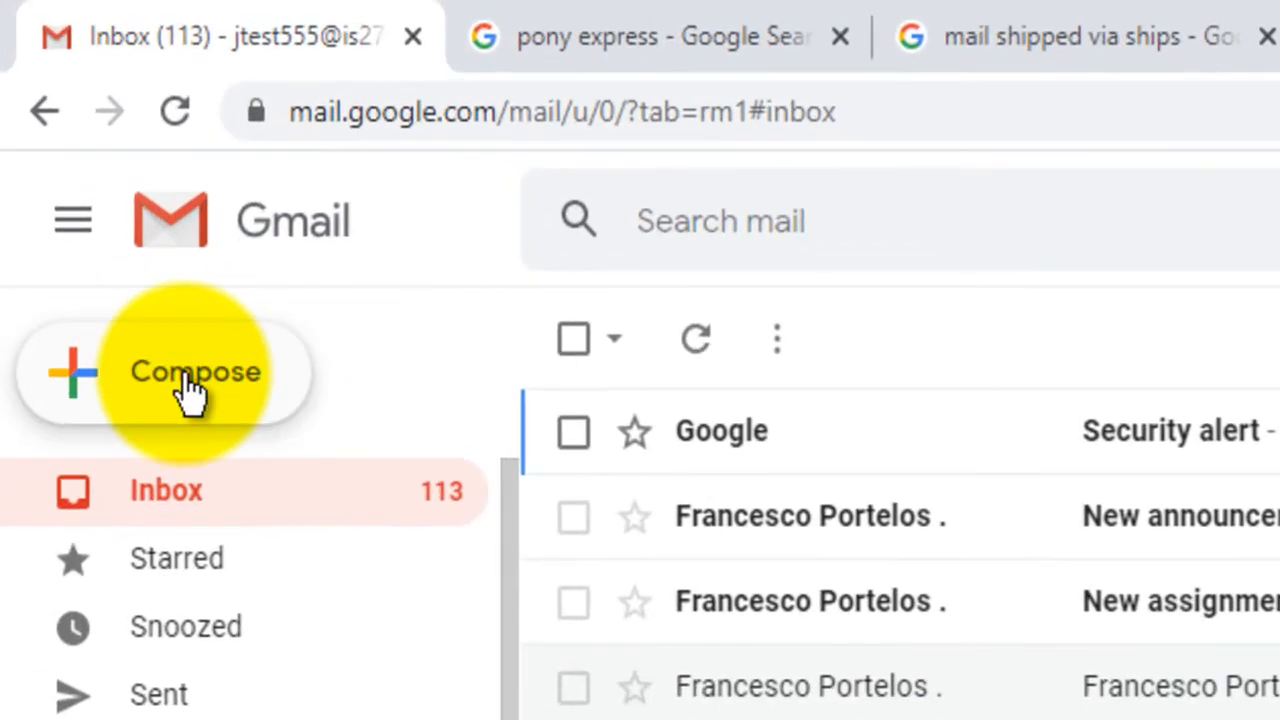
- Start a new email and address it to the teacher, using the first suggested contact
{"action": "left_click", "coordinate": [188, 390]}
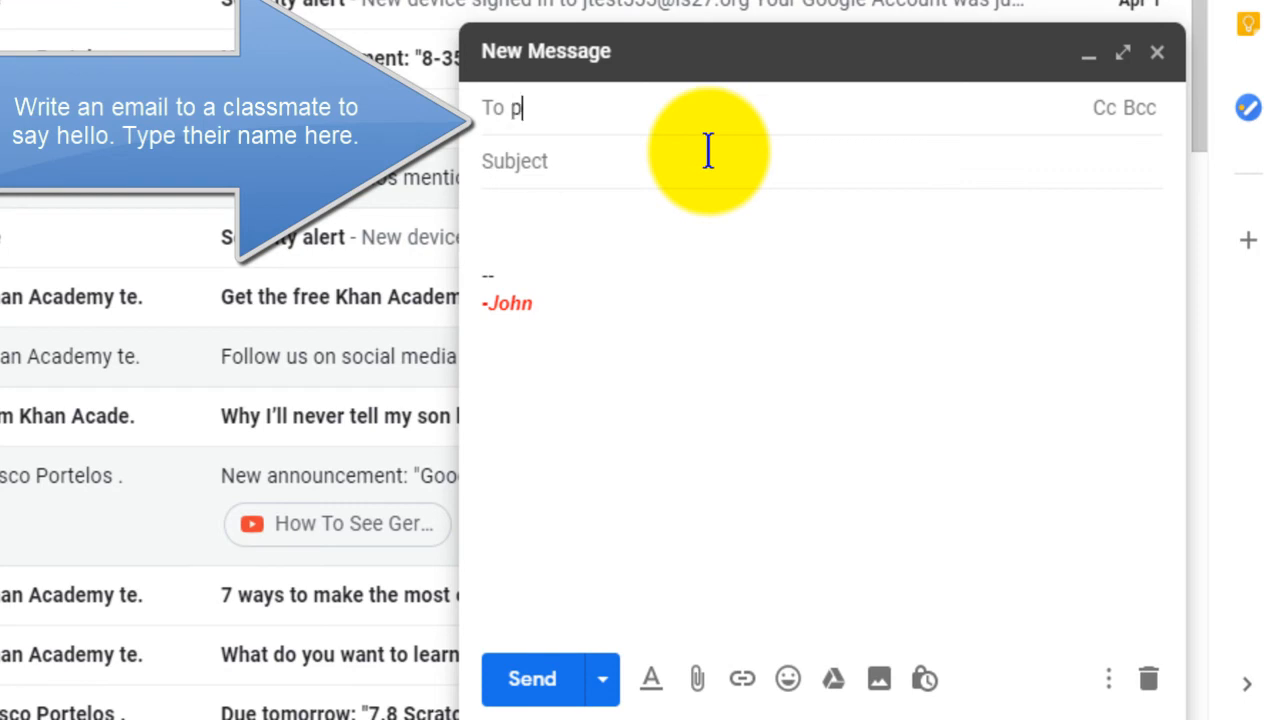
{"action": "type", "text": "port"}
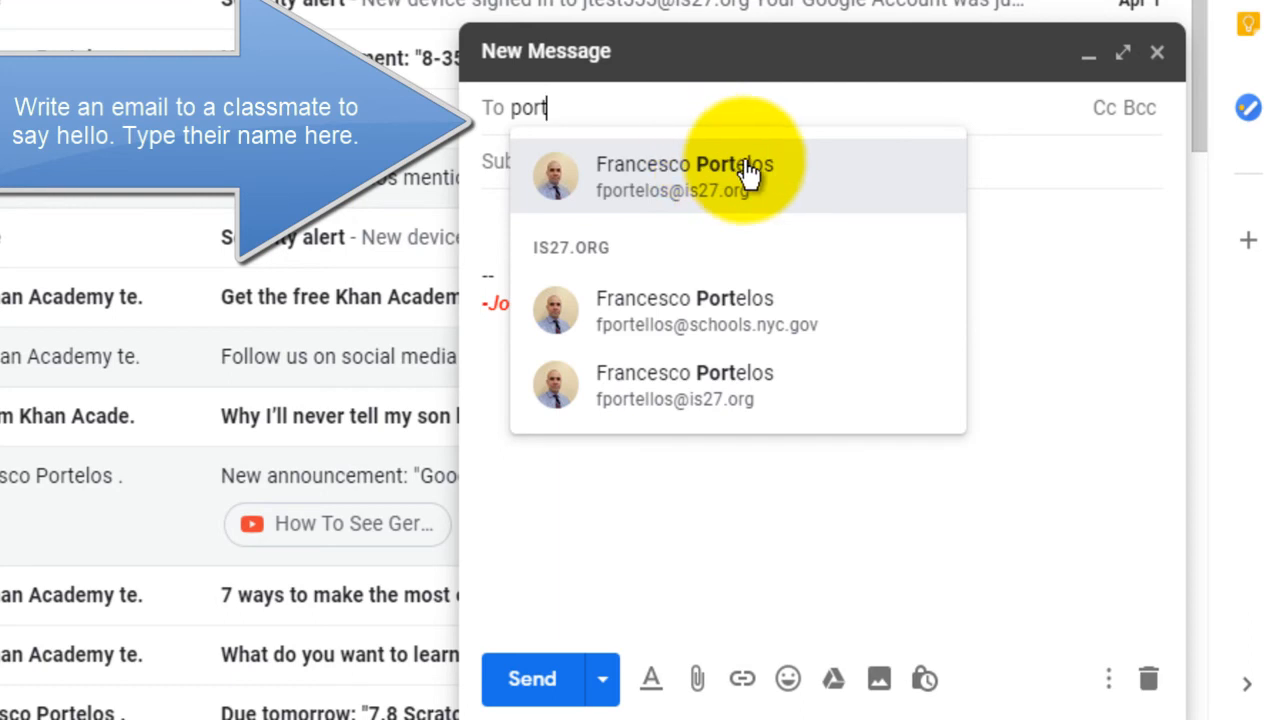
{"action": "left_click", "coordinate": [656, 182]}
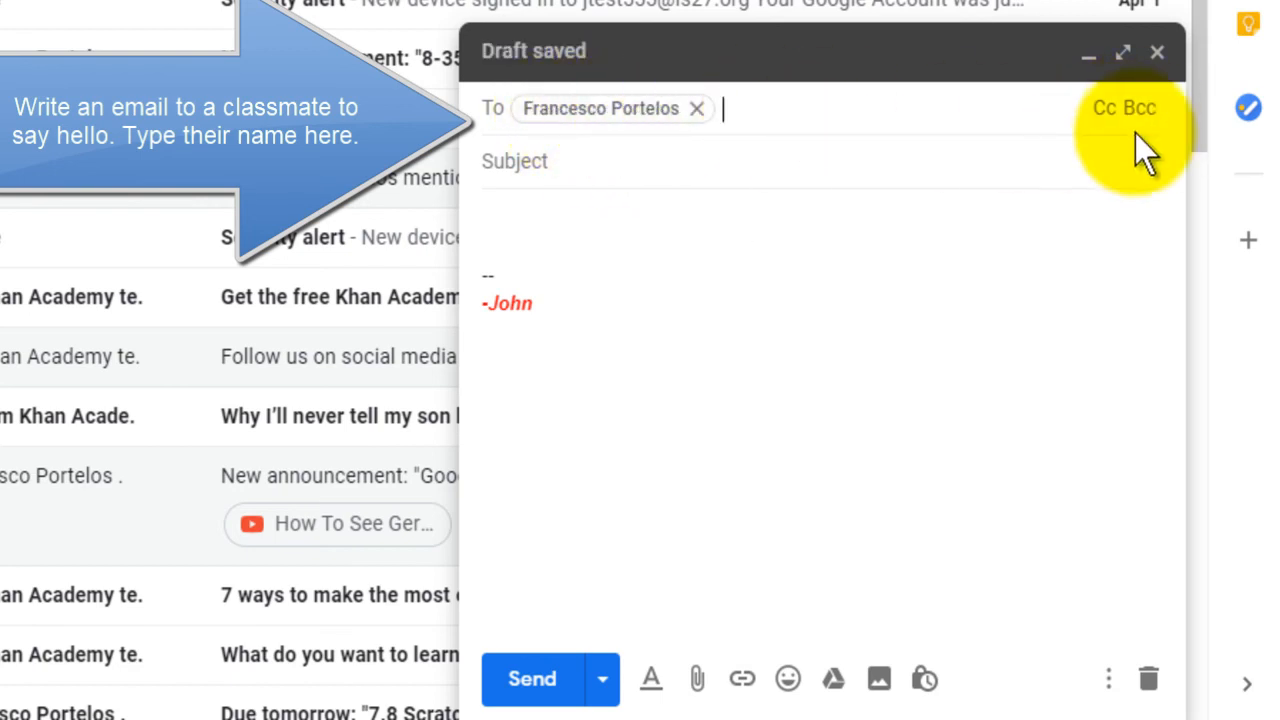
- Show the Bcc and Cc recipient fields in the new message
{"action": "left_click", "coordinate": [1140, 108]}
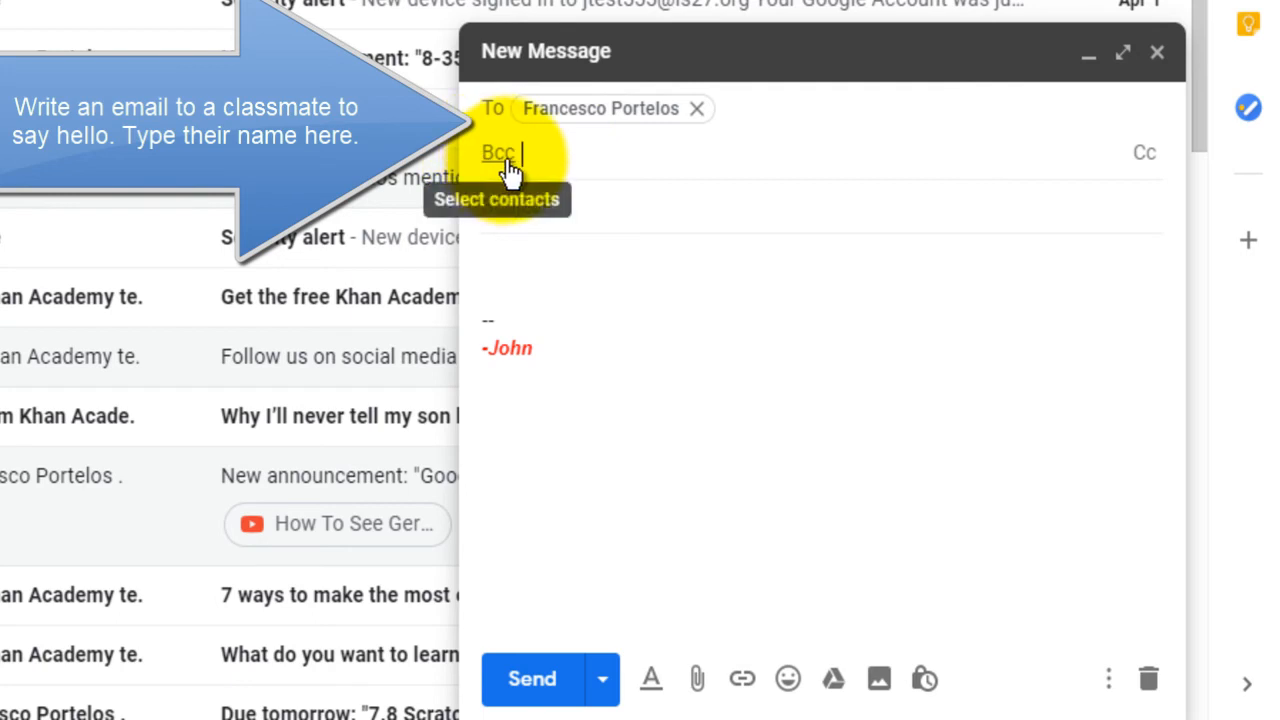
{"action": "left_click", "coordinate": [516, 161]}
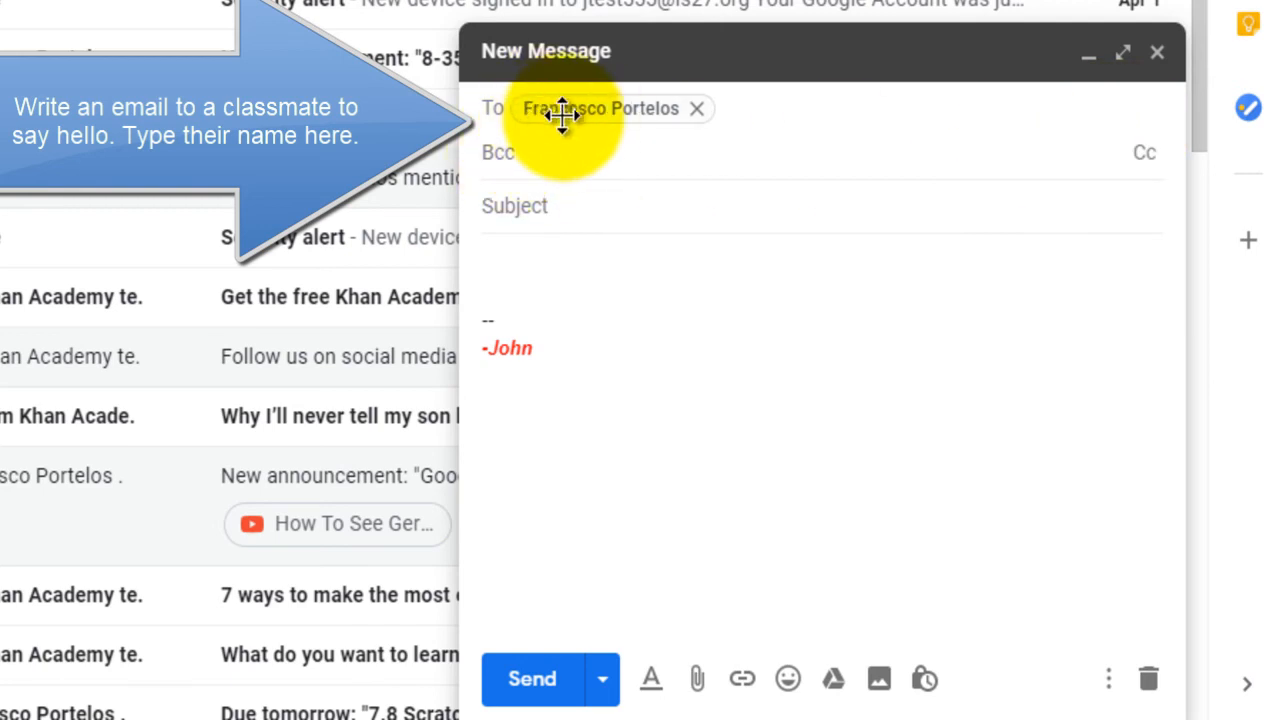
{"action": "left_click", "coordinate": [1143, 157]}
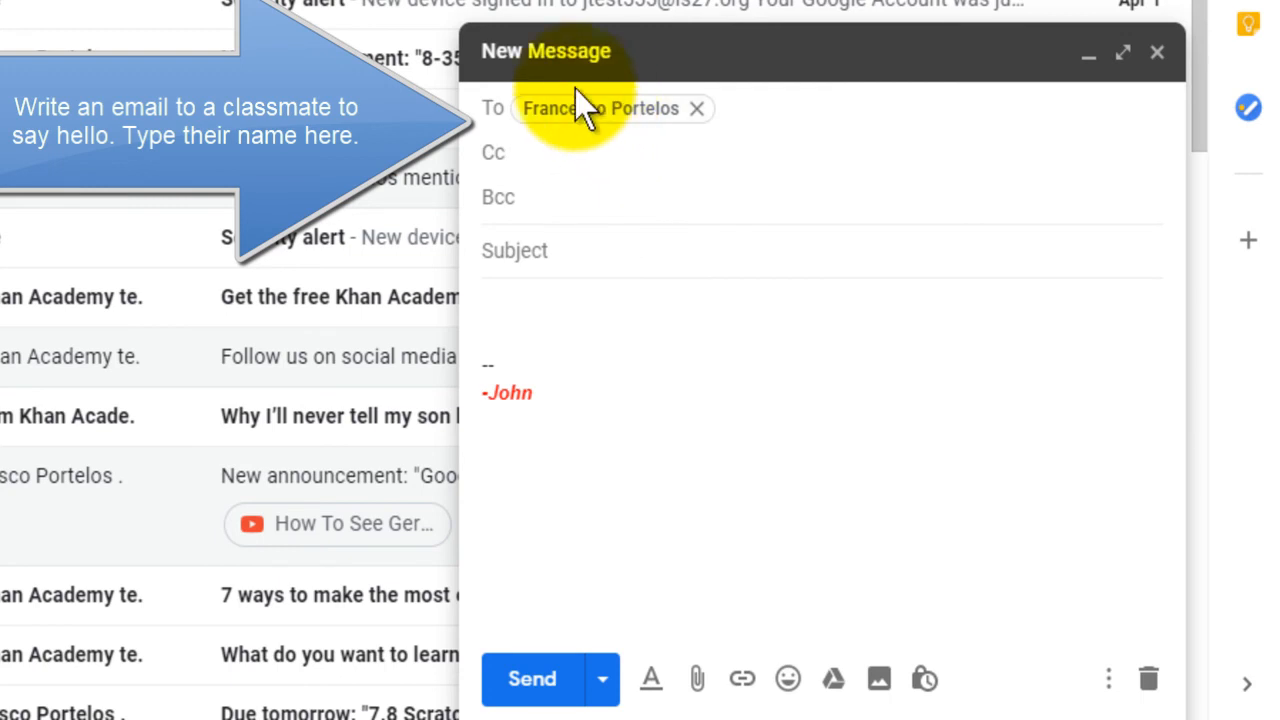
- Replace the To recipient with a different contact, using the first suggested school address
{"action": "left_click", "coordinate": [700, 109]}
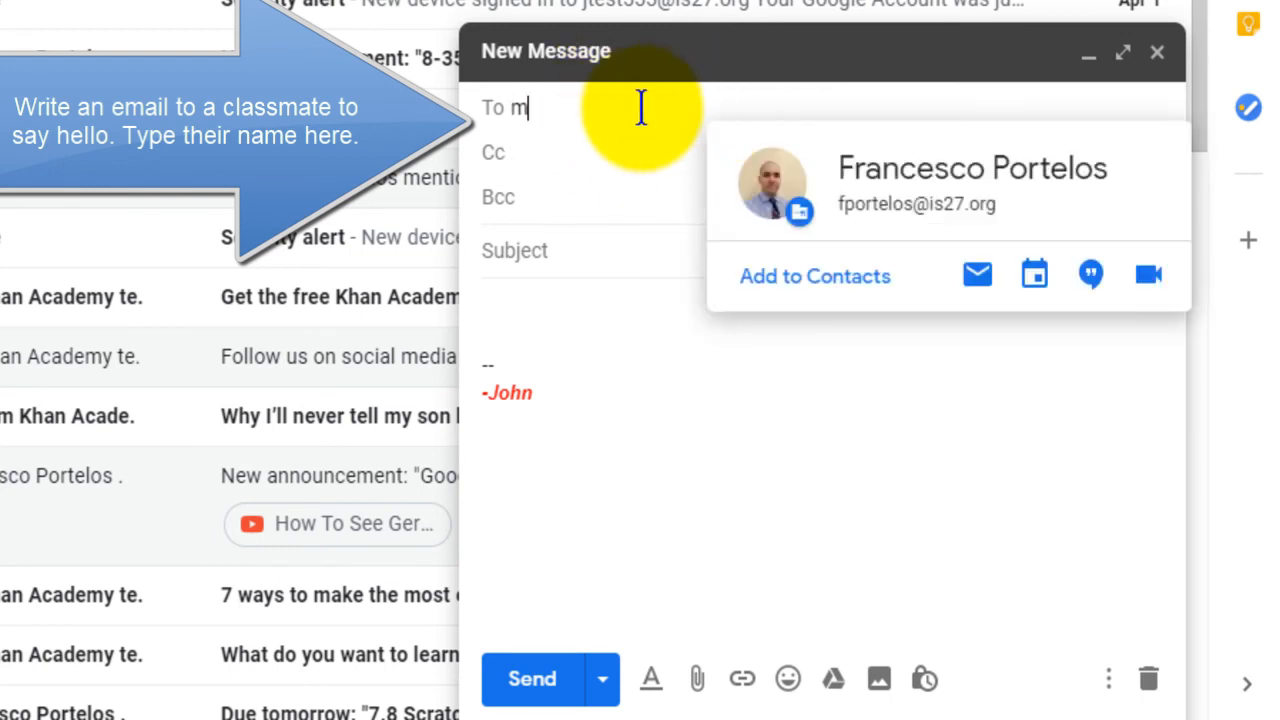
{"action": "type", "text": "mbar"}
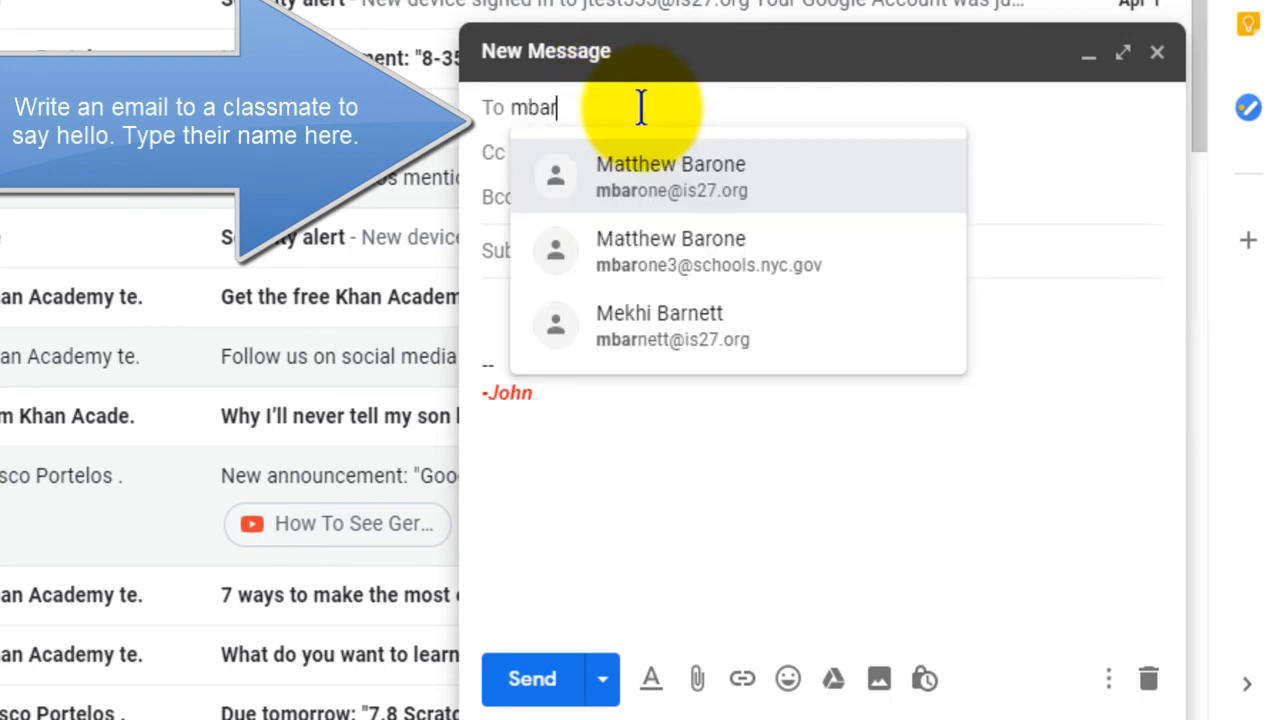
{"action": "left_click", "coordinate": [660, 182]}
- Add two suggested contacts with school addresses as Cc recipients of the message
{"action": "left_click", "coordinate": [582, 160]}
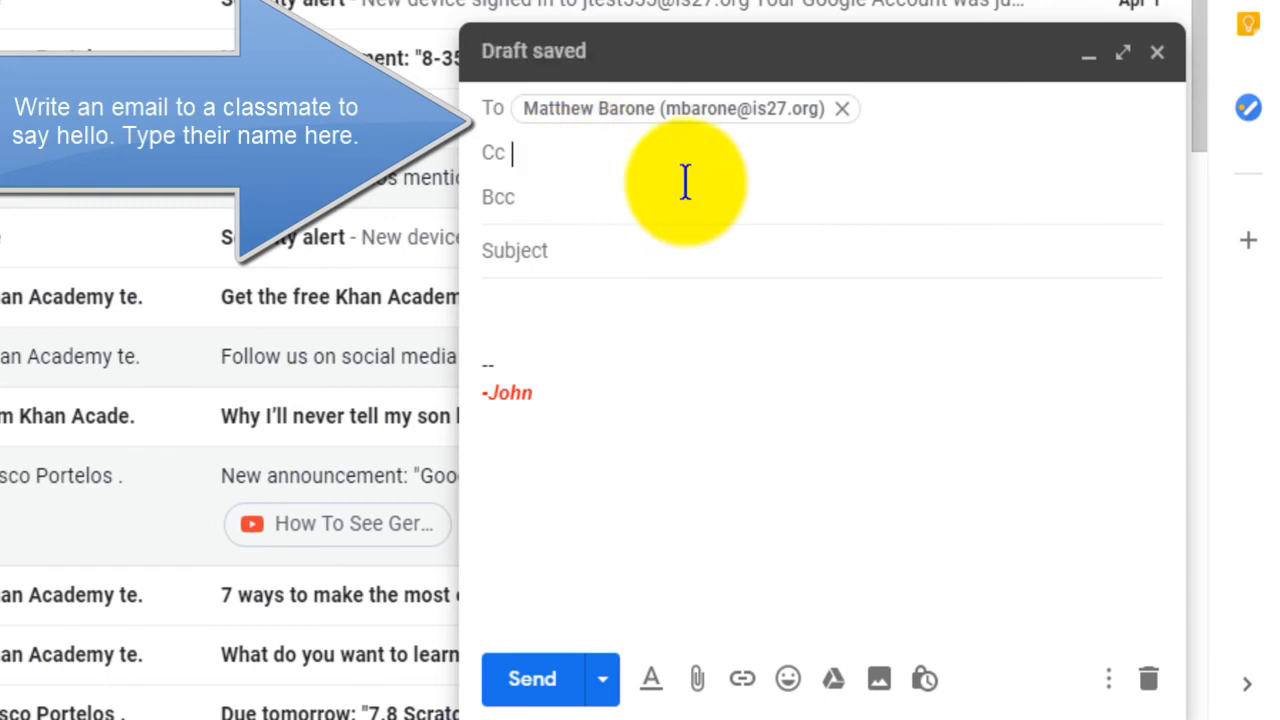
{"action": "type", "text": "geno"}
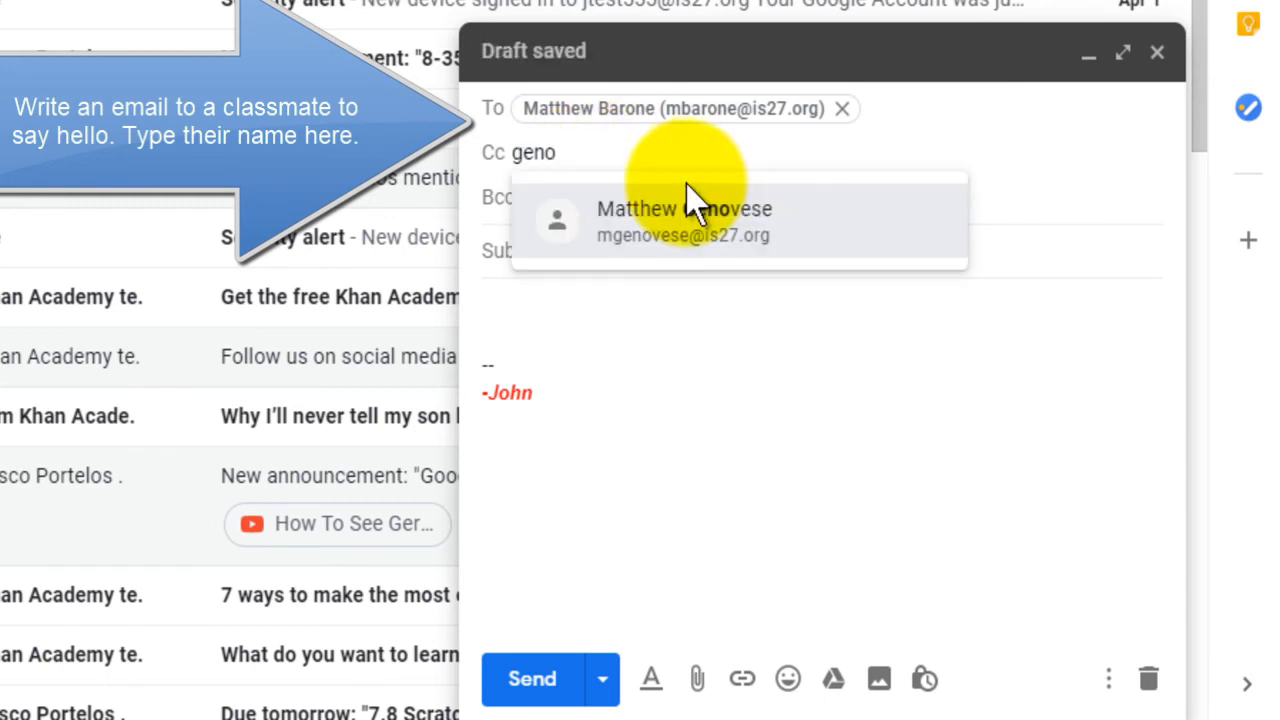
{"action": "left_click", "coordinate": [690, 218]}
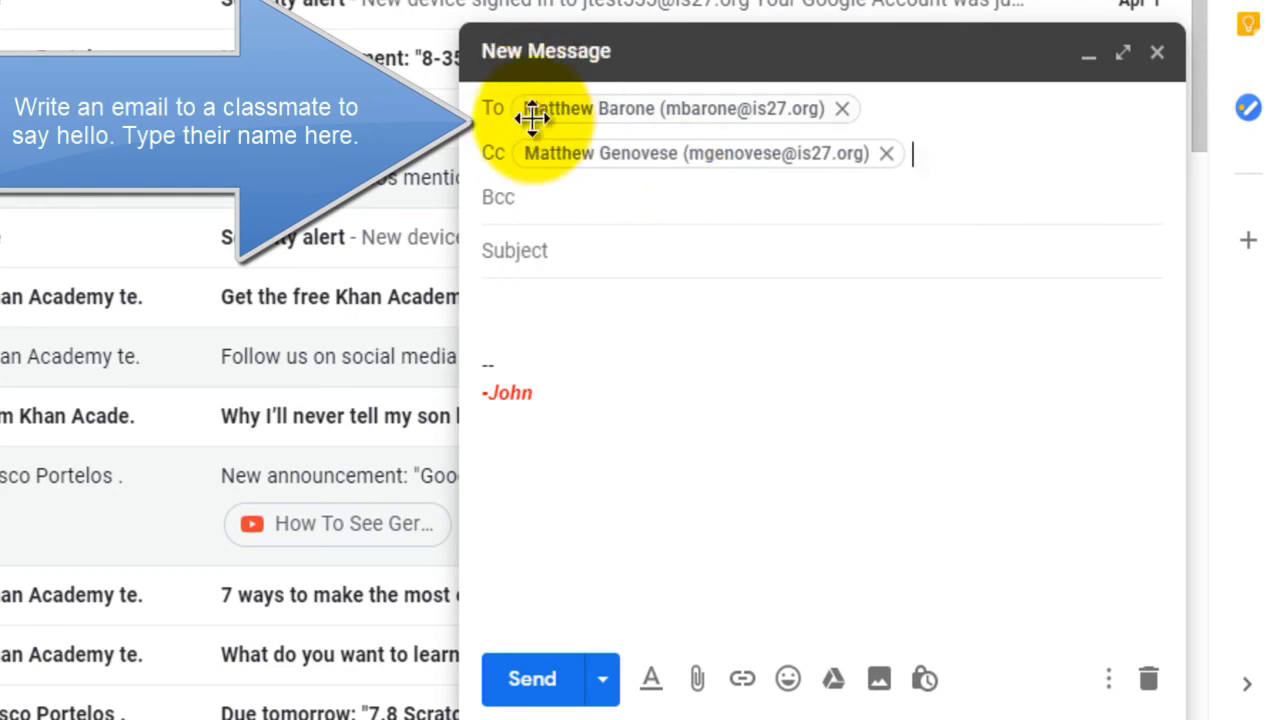
{"action": "mouse_move", "coordinate": [555, 142]}
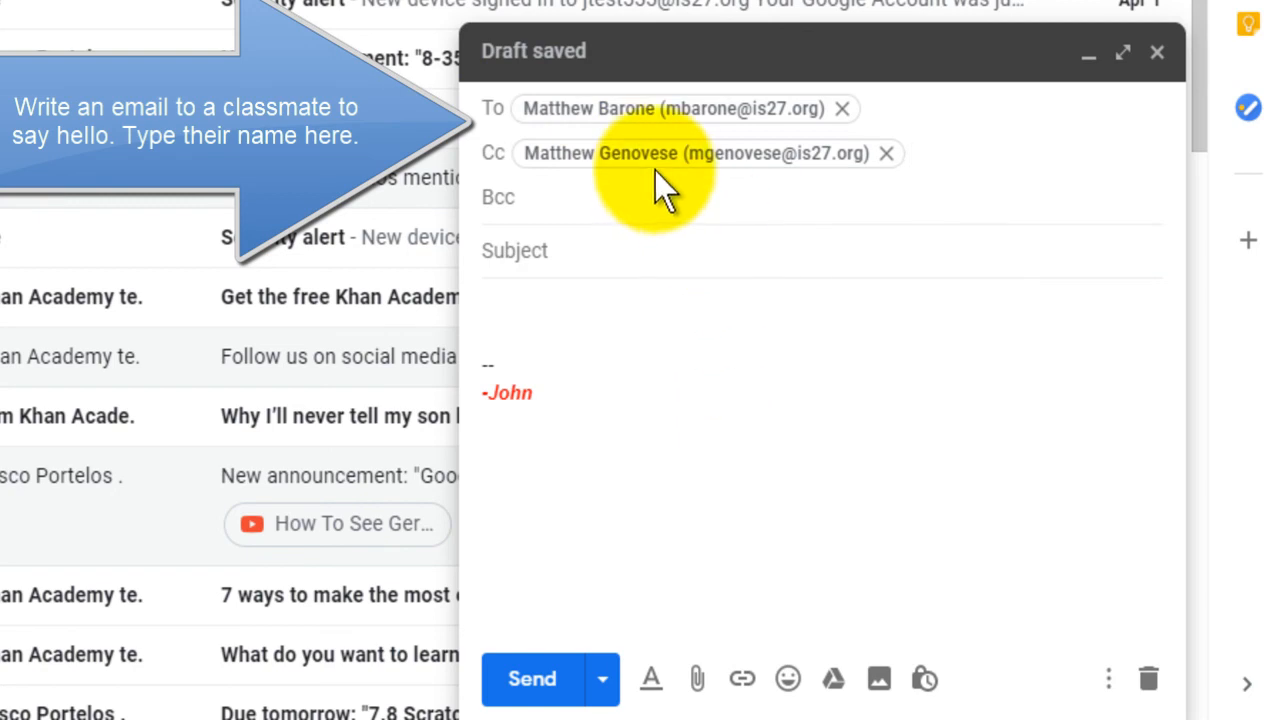
{"action": "type", "text": "jpec"}
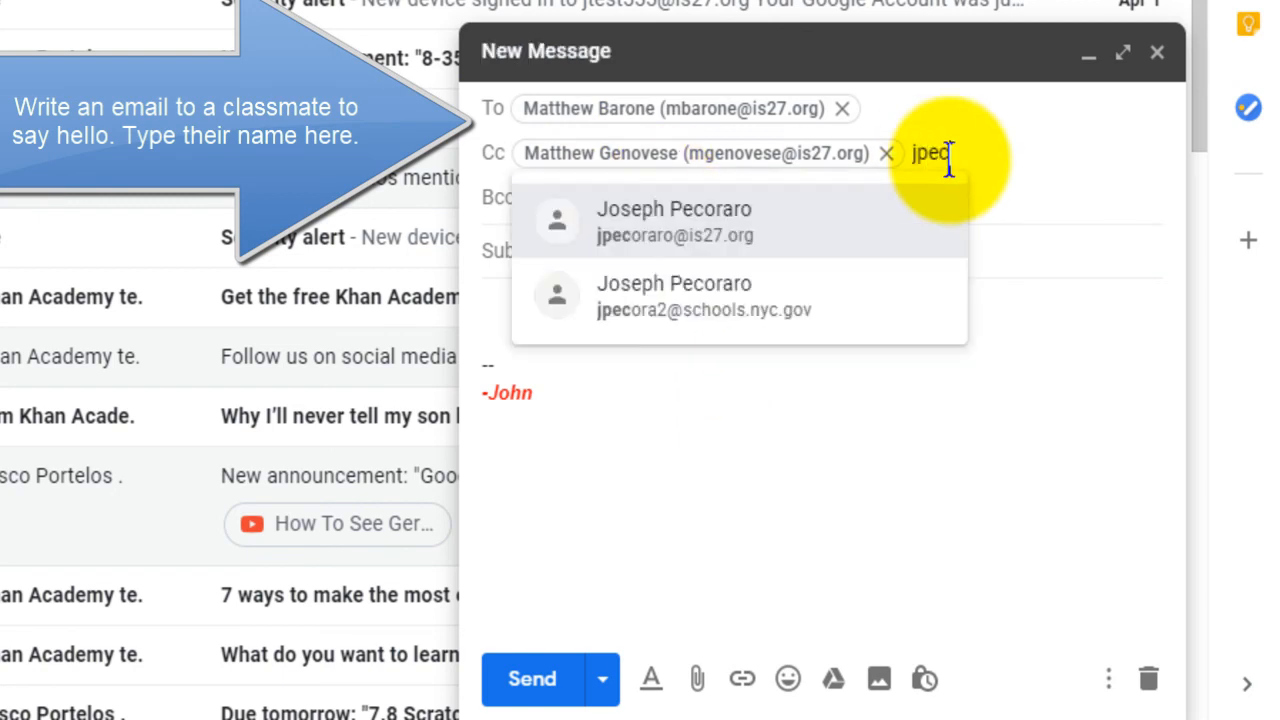
{"action": "key", "text": "Return"}
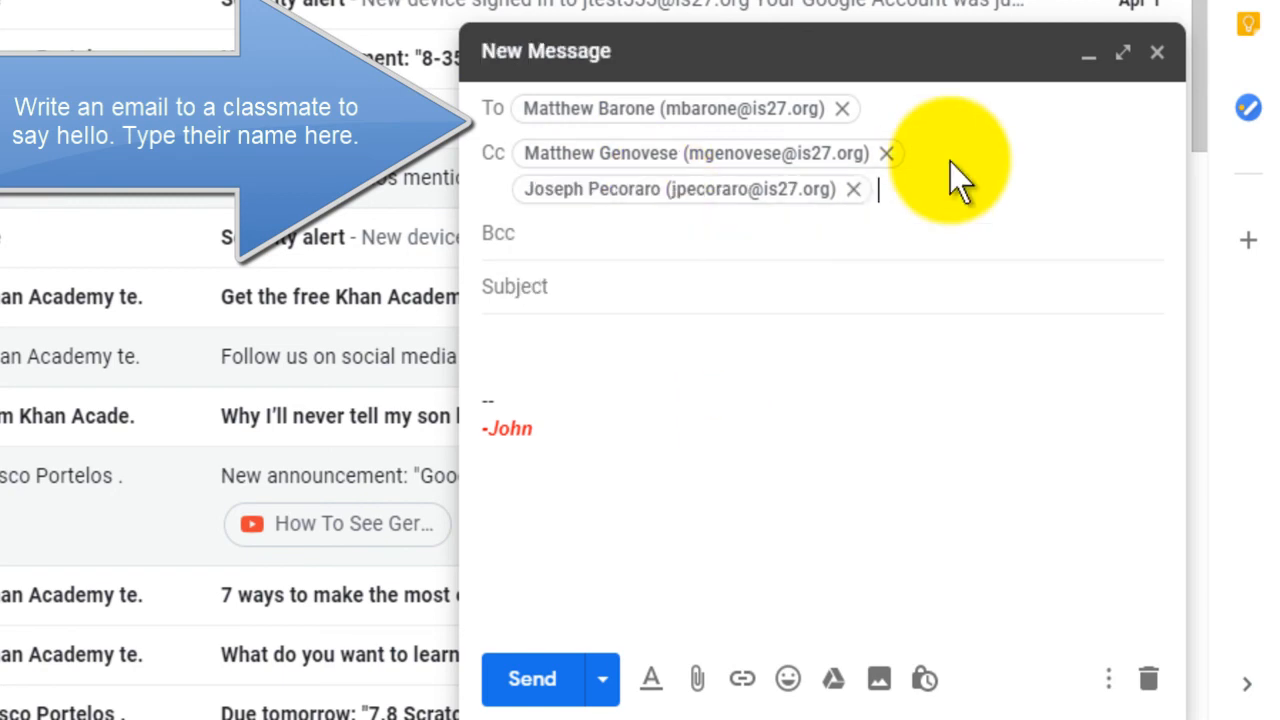
- Enter "Idea for school" as the email subject and place the cursor in the message body
{"action": "left_click", "coordinate": [611, 287]}
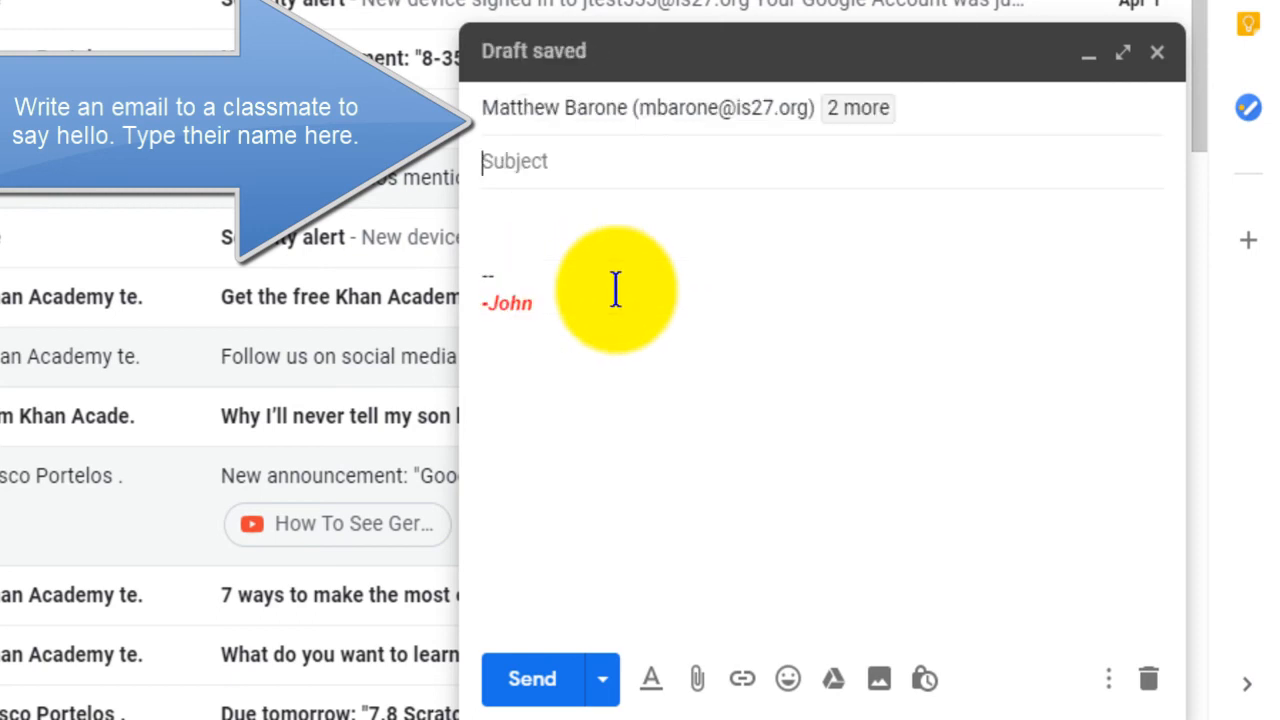
{"action": "type", "text": "Idea for school"}
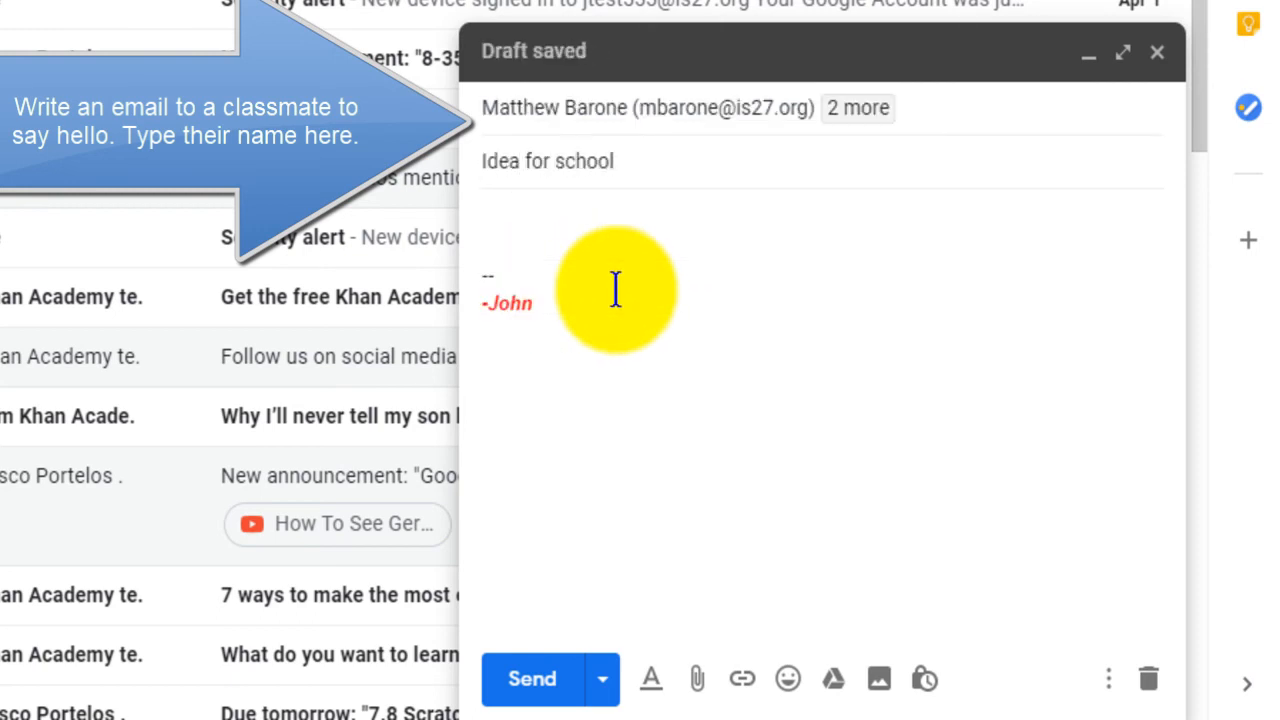
{"action": "left_click", "coordinate": [575, 208]}
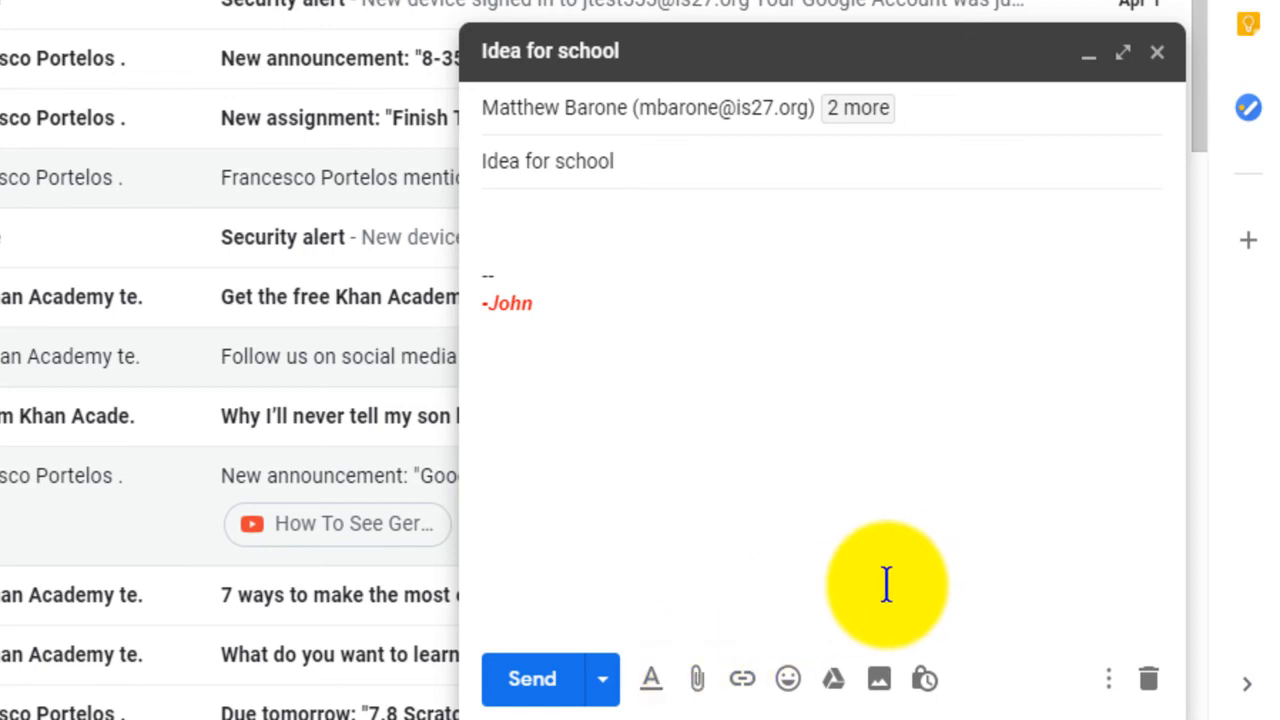
- Look at the options for inserting files from Google Drive and cancel without inserting anything
{"action": "left_click", "coordinate": [832, 684]}
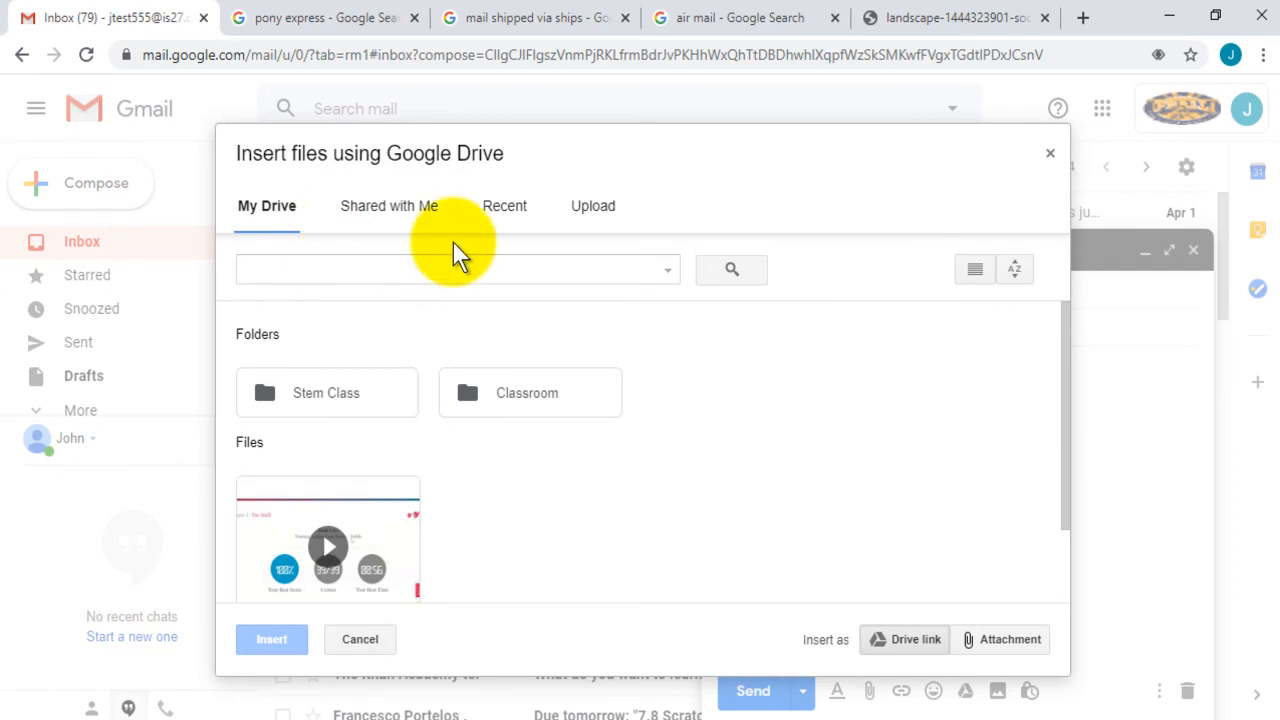
{"action": "left_click", "coordinate": [357, 645]}
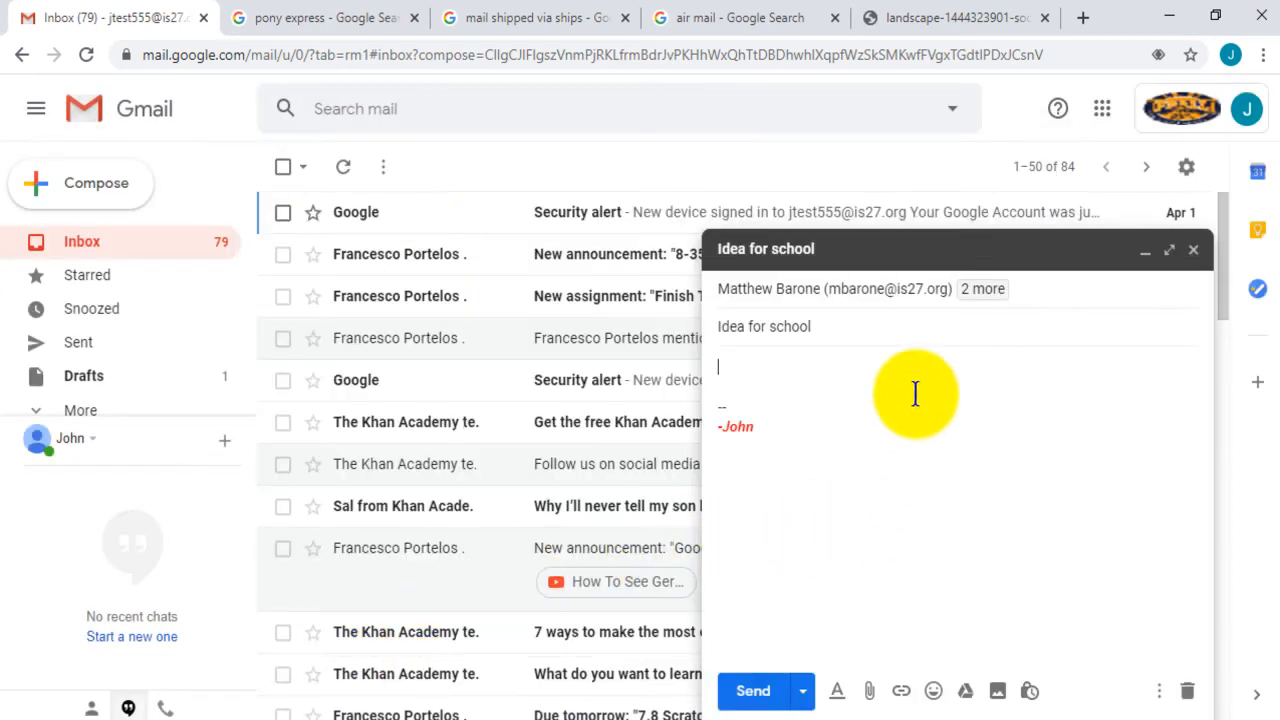
- Insert a grinning emoji into the message body and delete it again
{"action": "left_click", "coordinate": [934, 692]}
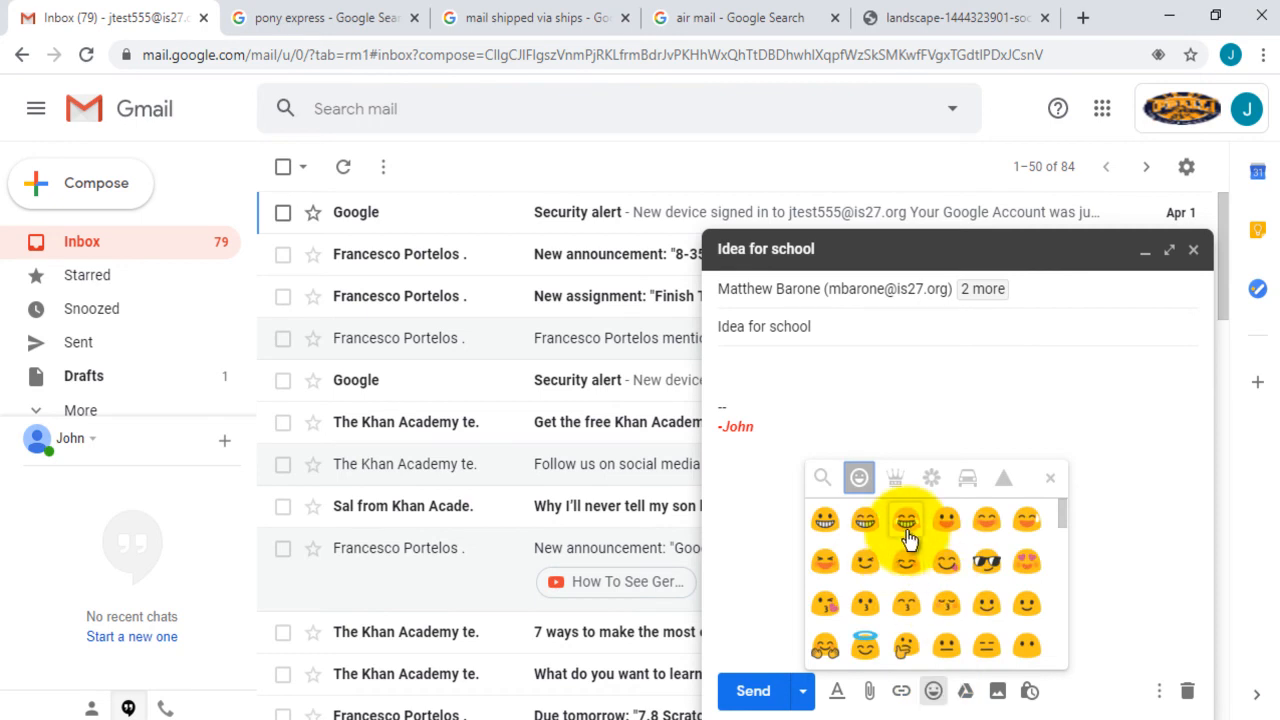
{"action": "left_click", "coordinate": [907, 538]}
{"action": "left_click", "coordinate": [766, 371]}
{"action": "key", "text": "BackSpace"}
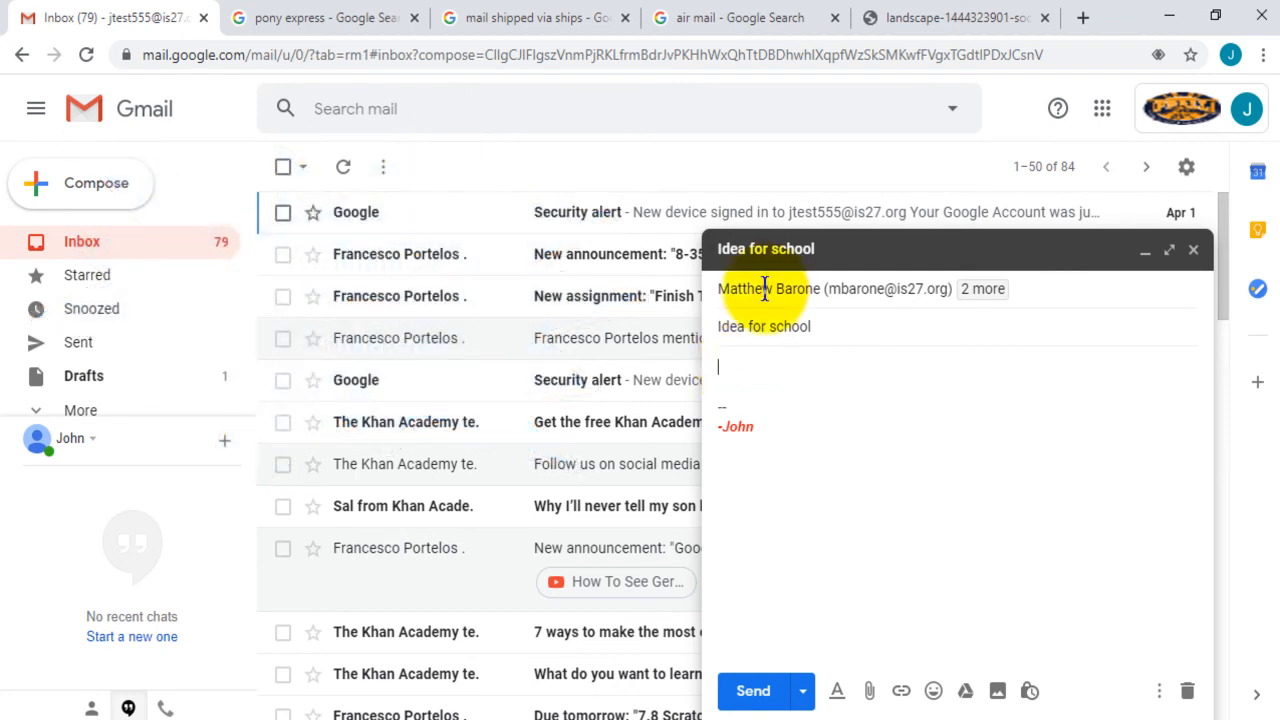
- Schedule the message to send tomorrow at 8:00 AM, and undo the scheduled send
{"action": "mouse_move", "coordinate": [858, 288]}
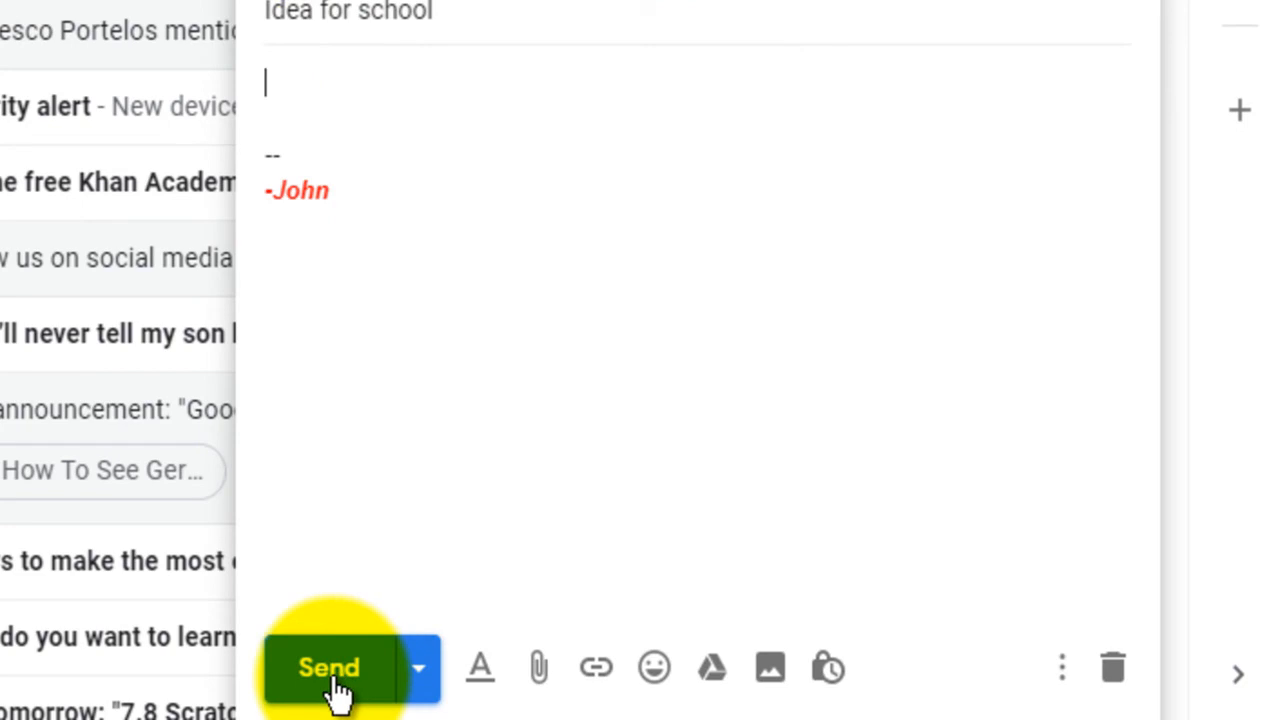
{"action": "left_click", "coordinate": [420, 670]}
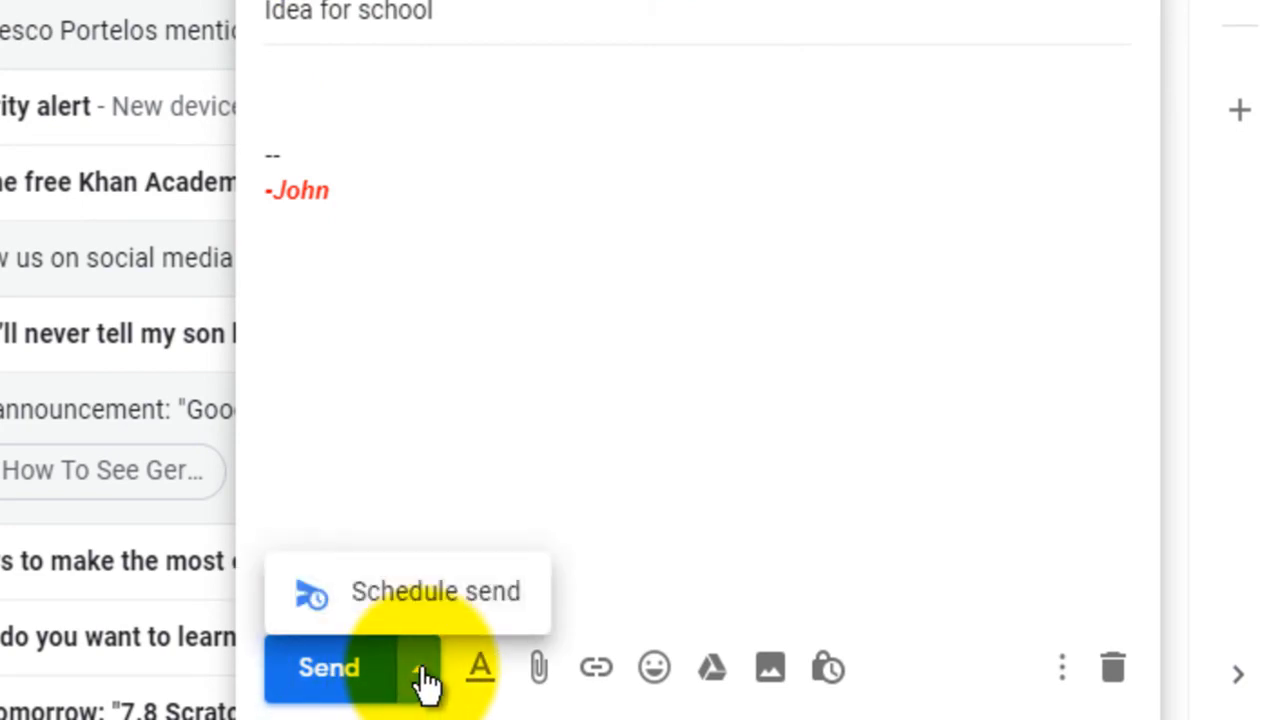
{"action": "left_click", "coordinate": [437, 597]}
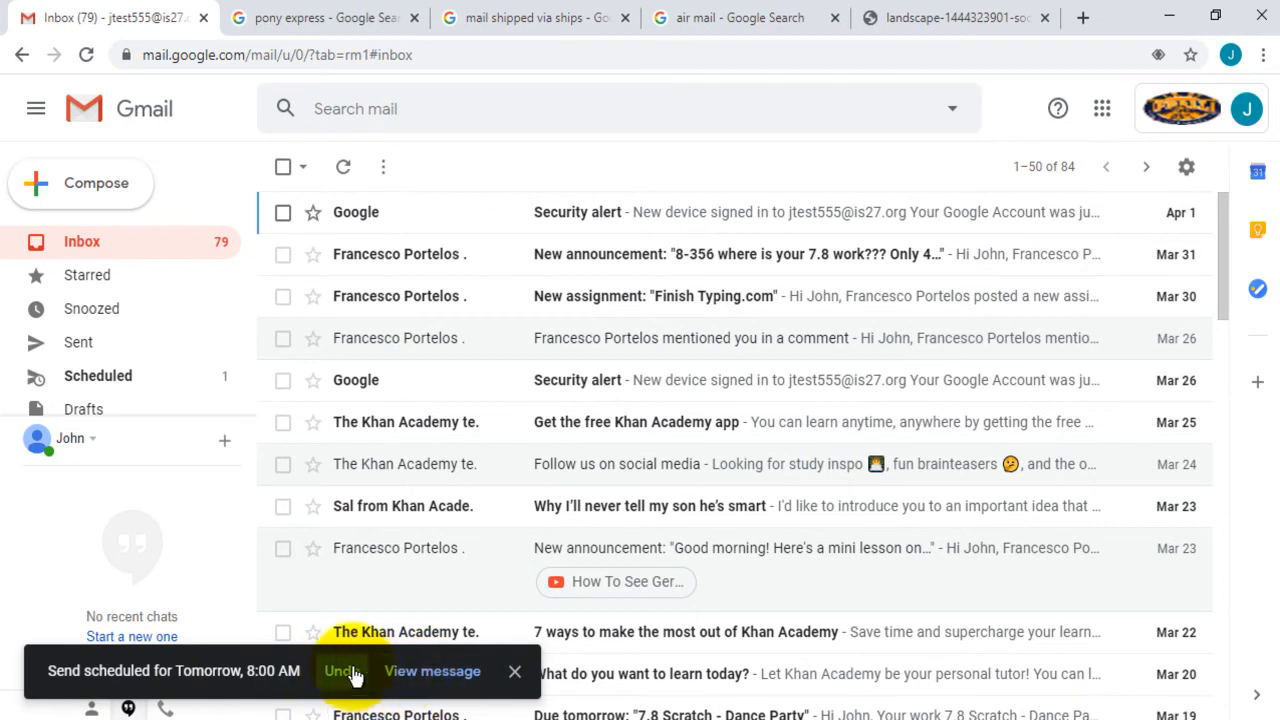
{"action": "left_click", "coordinate": [340, 671]}
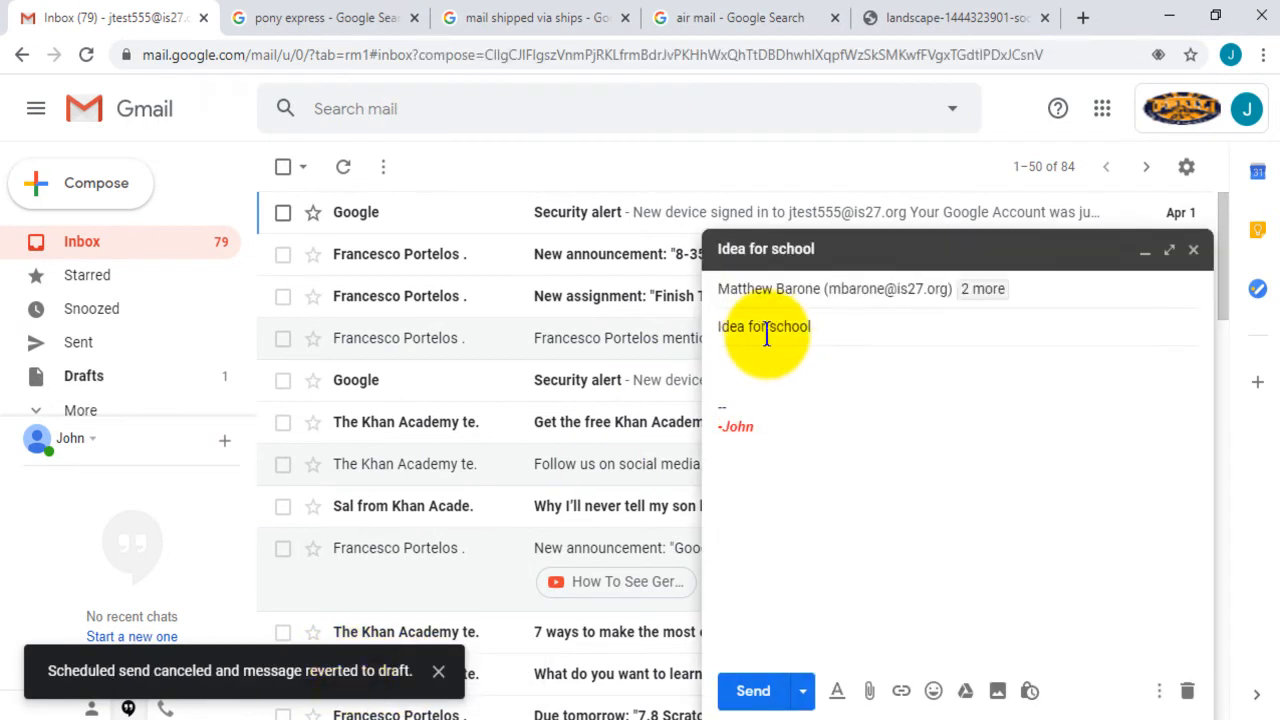
- Show the full To and Cc recipients of the "Idea for school" draft and discard the draft
{"action": "left_click", "coordinate": [1031, 290]}
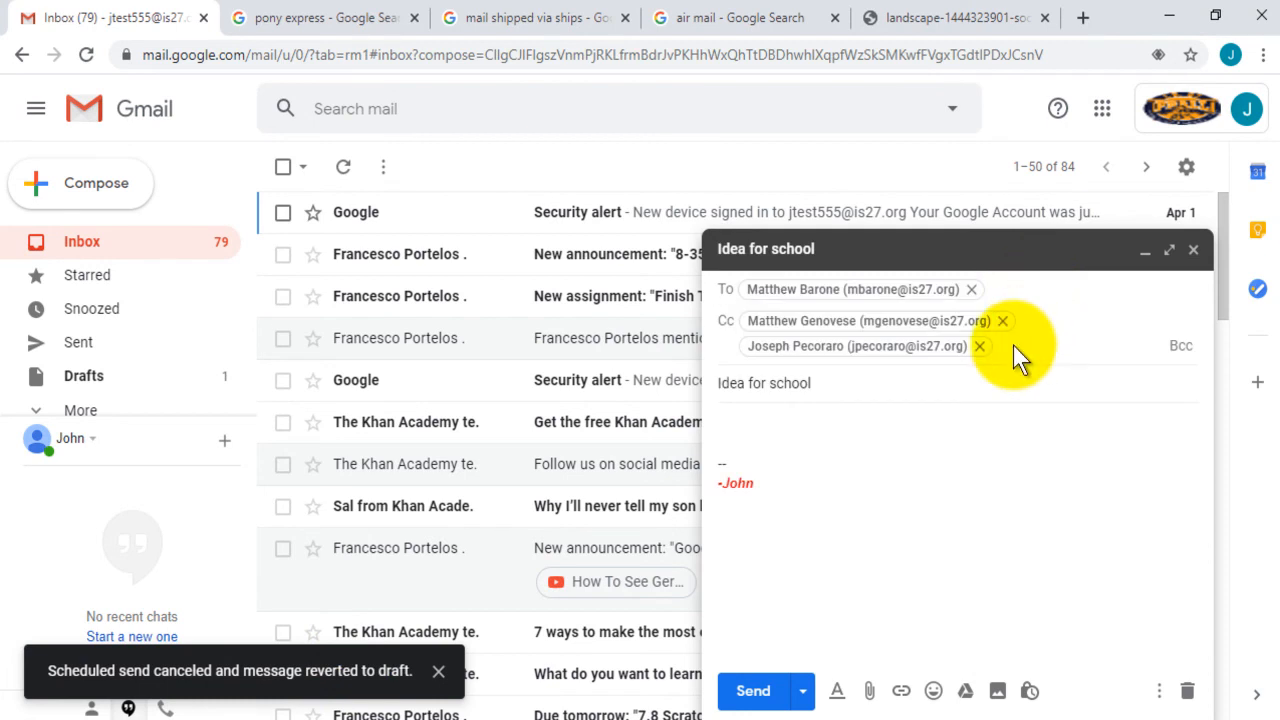
{"action": "left_click", "coordinate": [1187, 691]}
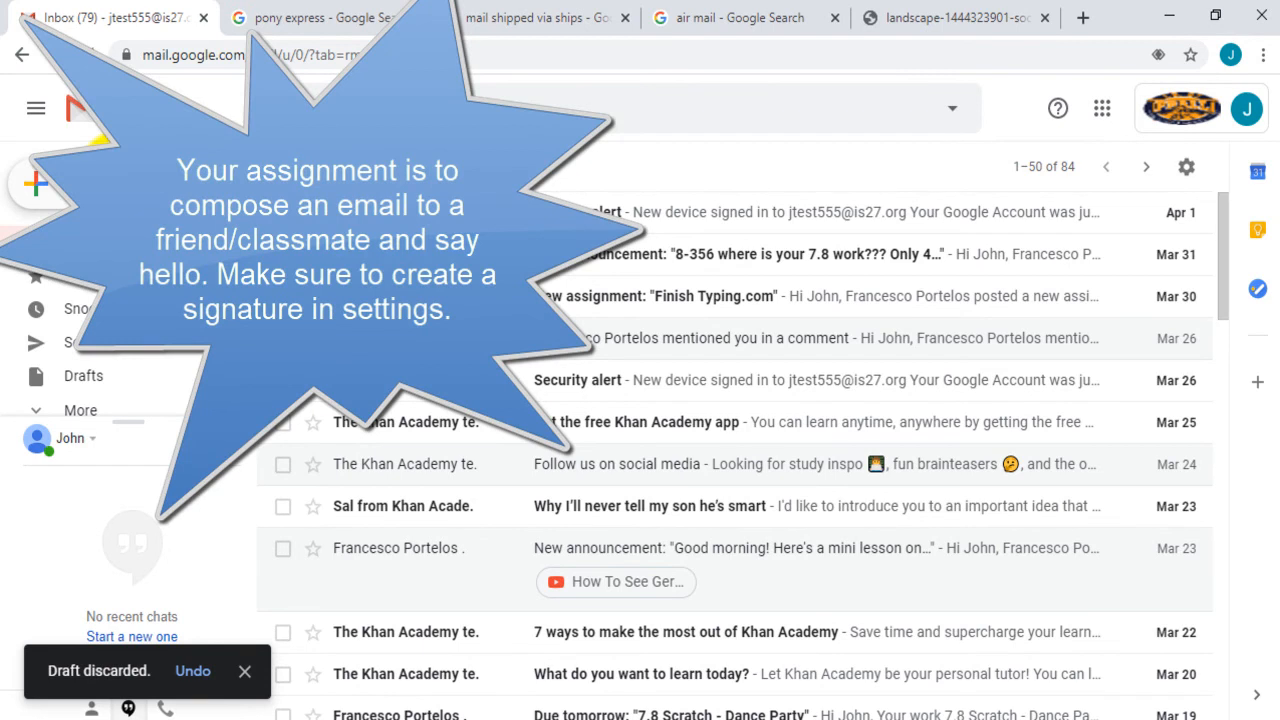
- Start a new email to a contact with the subject "What's up?"
{"action": "left_click", "coordinate": [30, 184]}
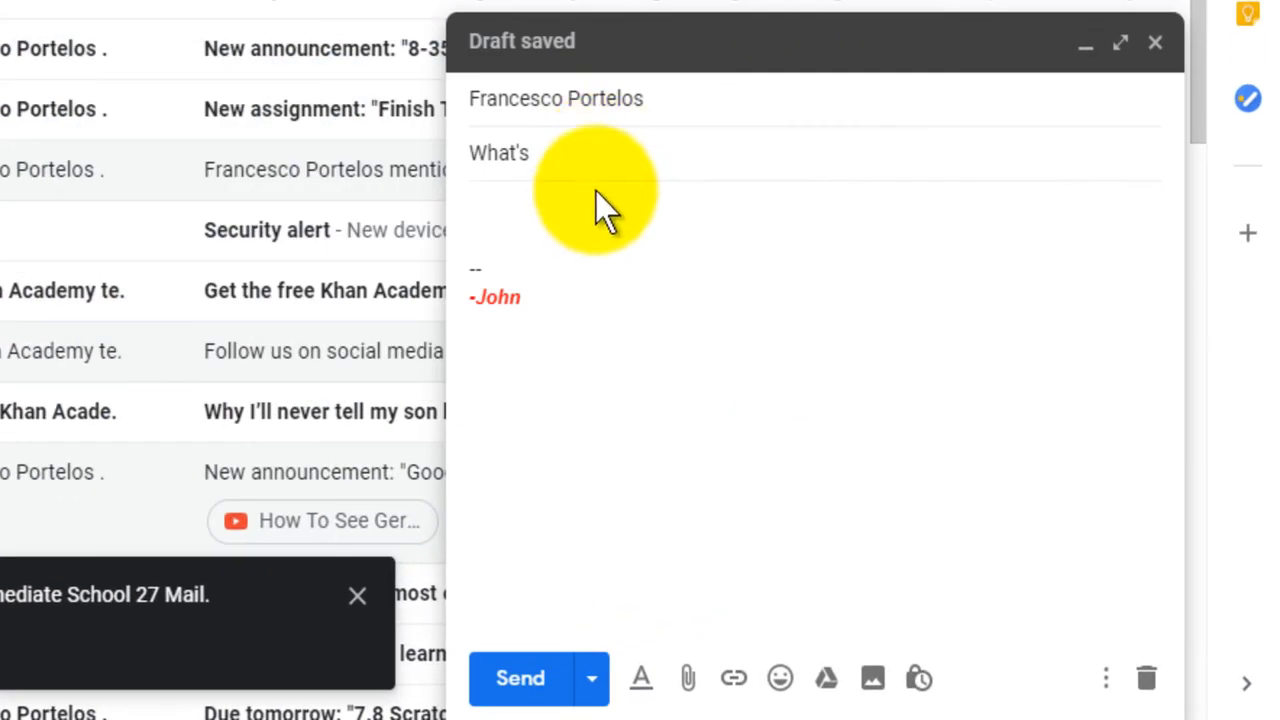
{"action": "left_click", "coordinate": [600, 152]}
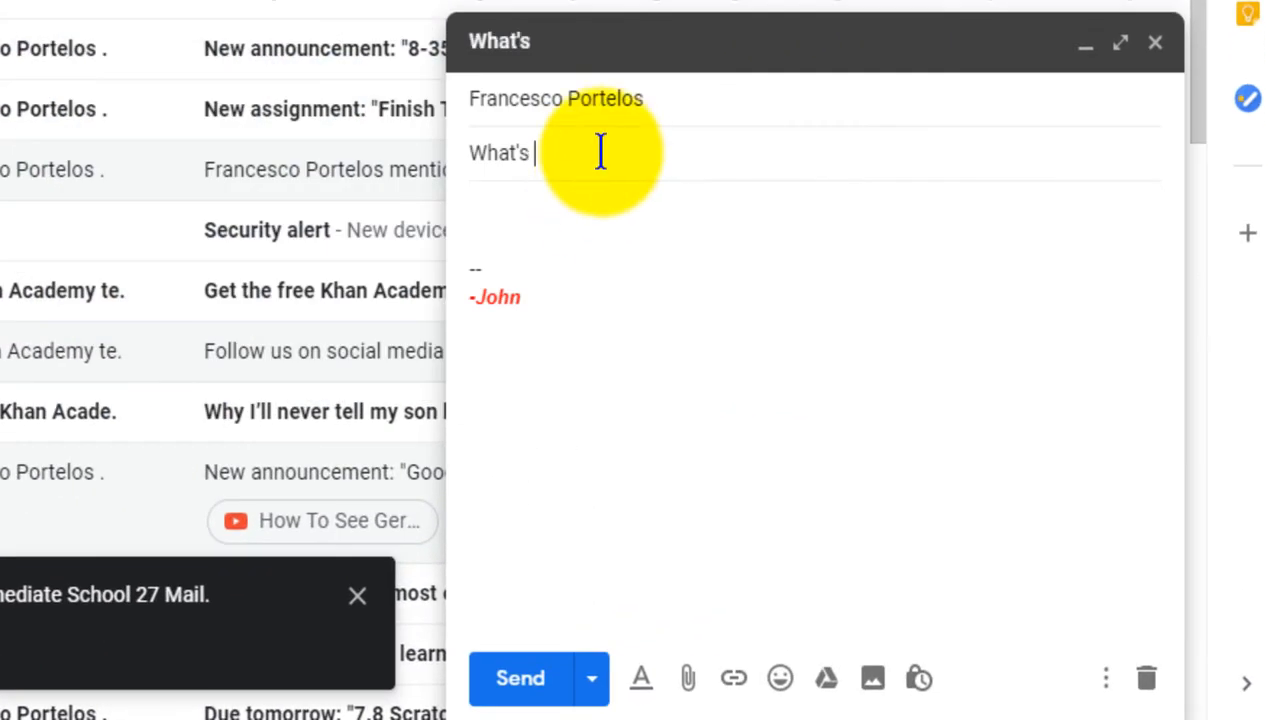
{"action": "type", "text": "up?"}
{"action": "key", "text": "Tab"}
- Write "I hope all is well with you." in the message body, dismissing the Smart Compose tip and accepting its suggested ending
{"action": "type", "text": "I hope "}
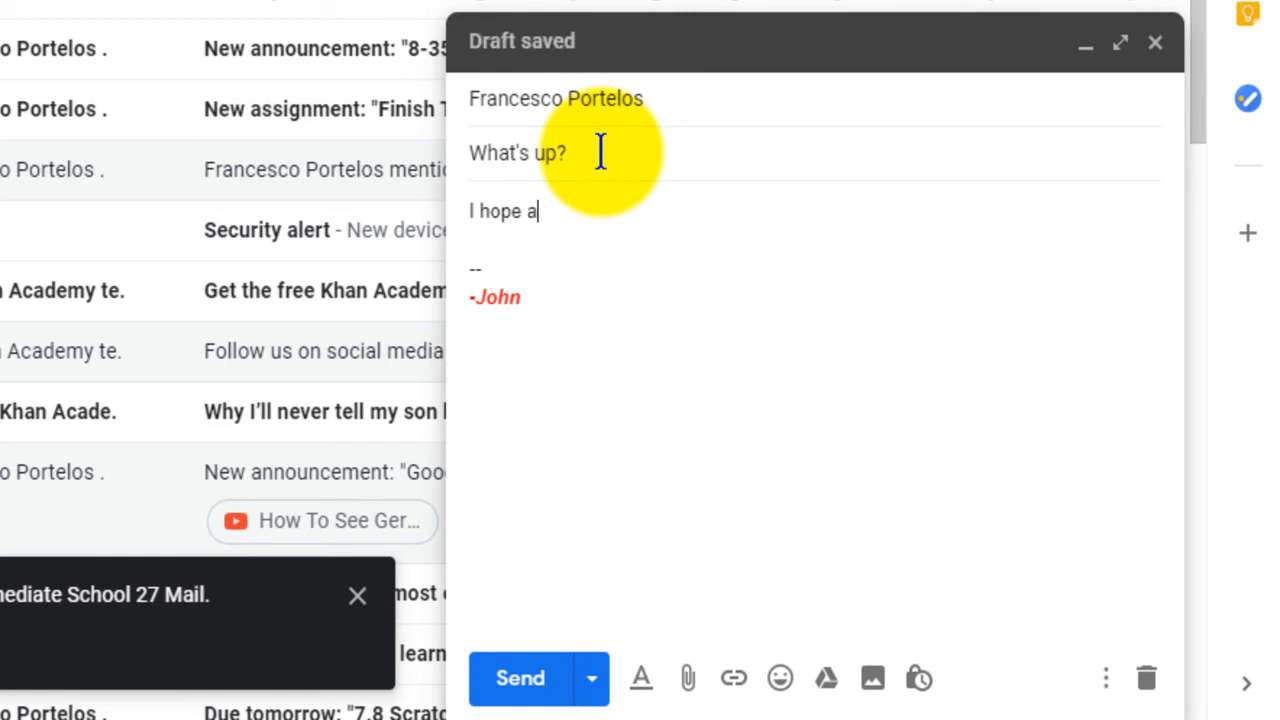
{"action": "type", "text": "all is well"}
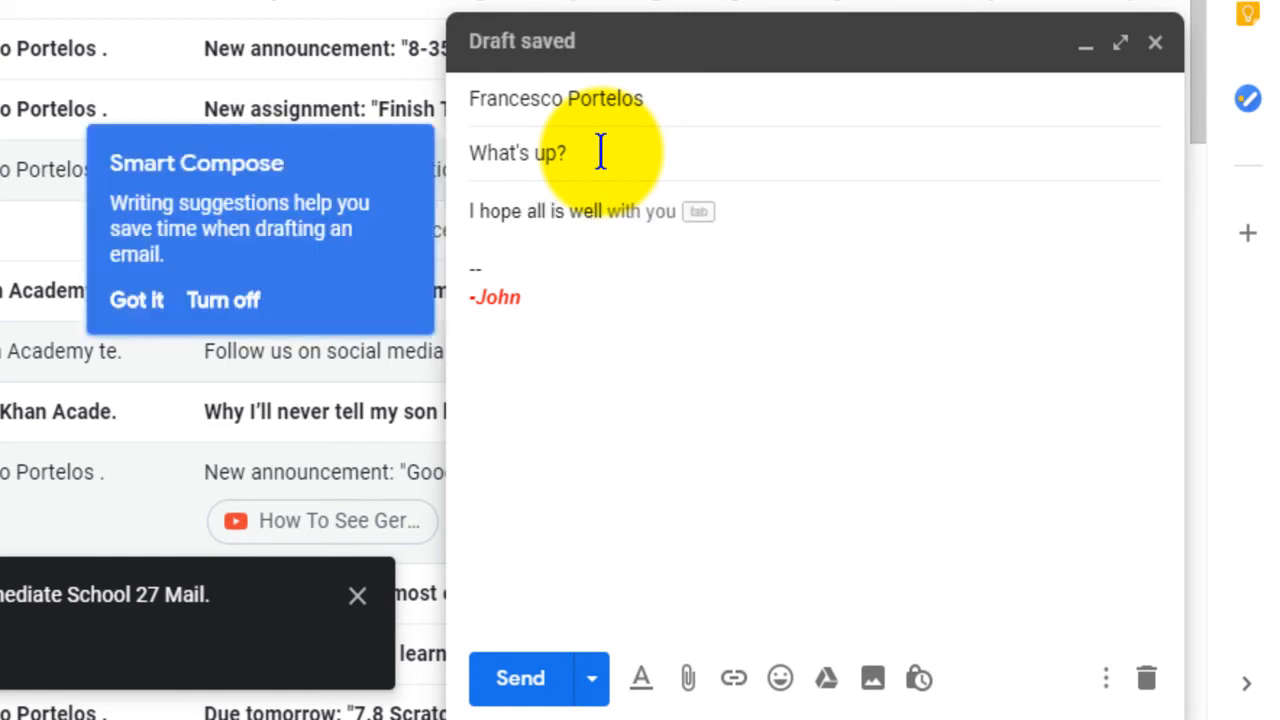
{"action": "left_click", "coordinate": [136, 305]}
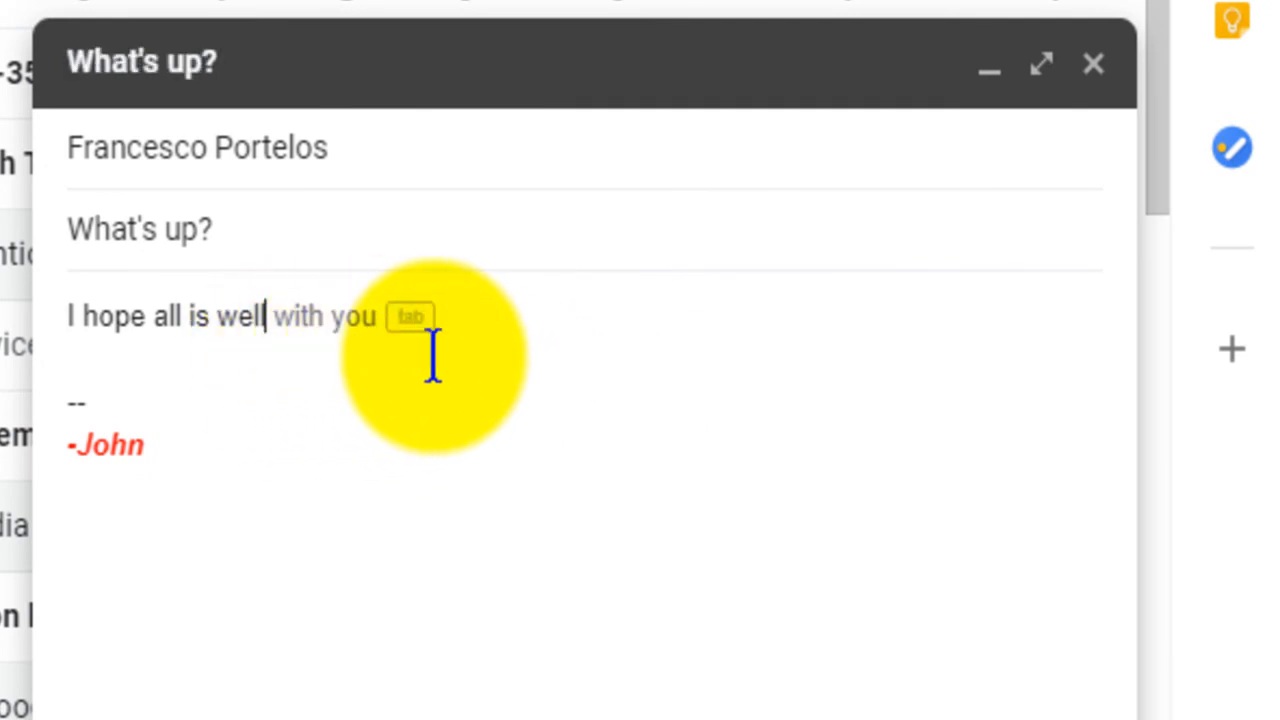
{"action": "key", "text": "Tab"}
{"action": "type", "text": "."}
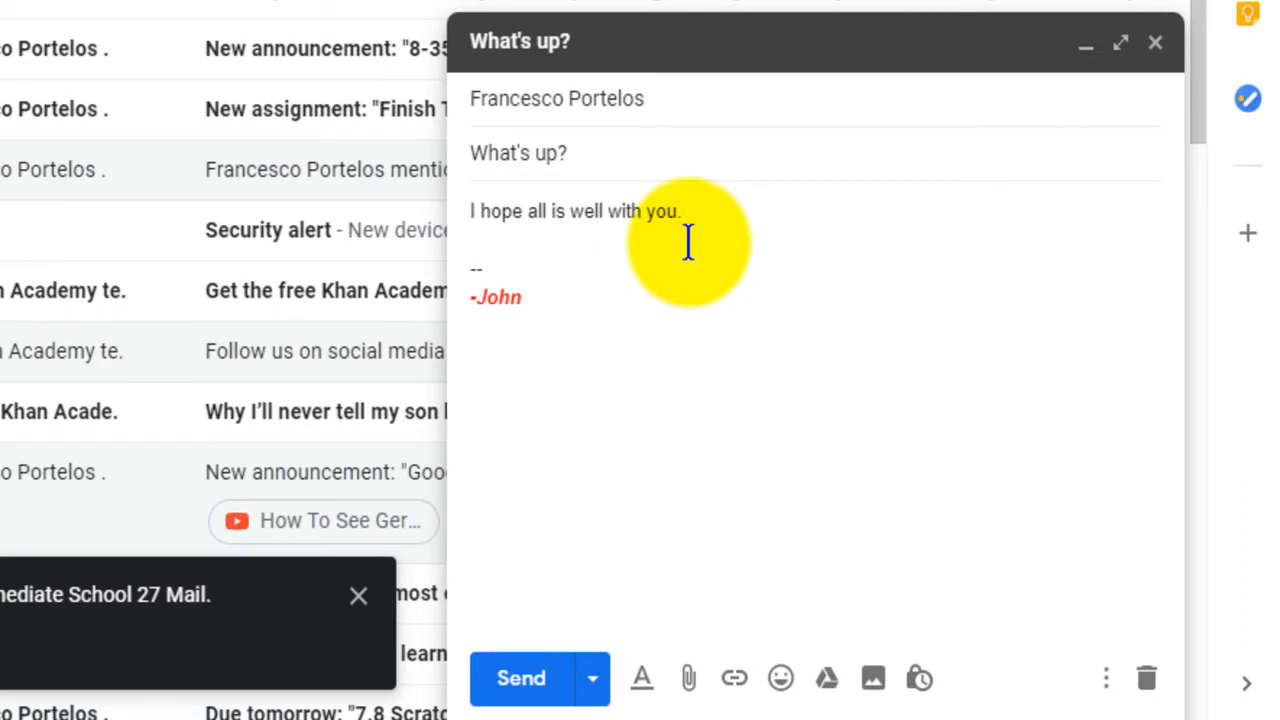
- Add the slightly smiling face emoji after the sentence by searching for "smile", and send the email
{"action": "left_click", "coordinate": [780, 678]}
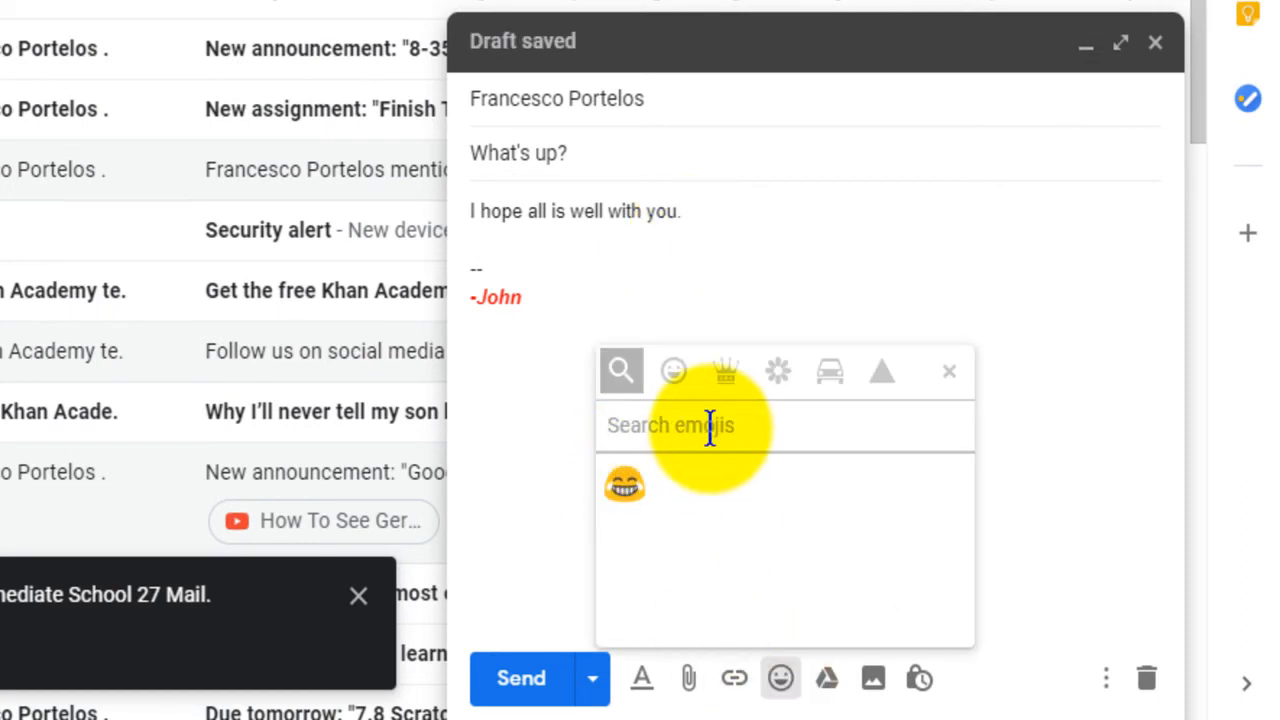
{"action": "type", "text": "smile"}
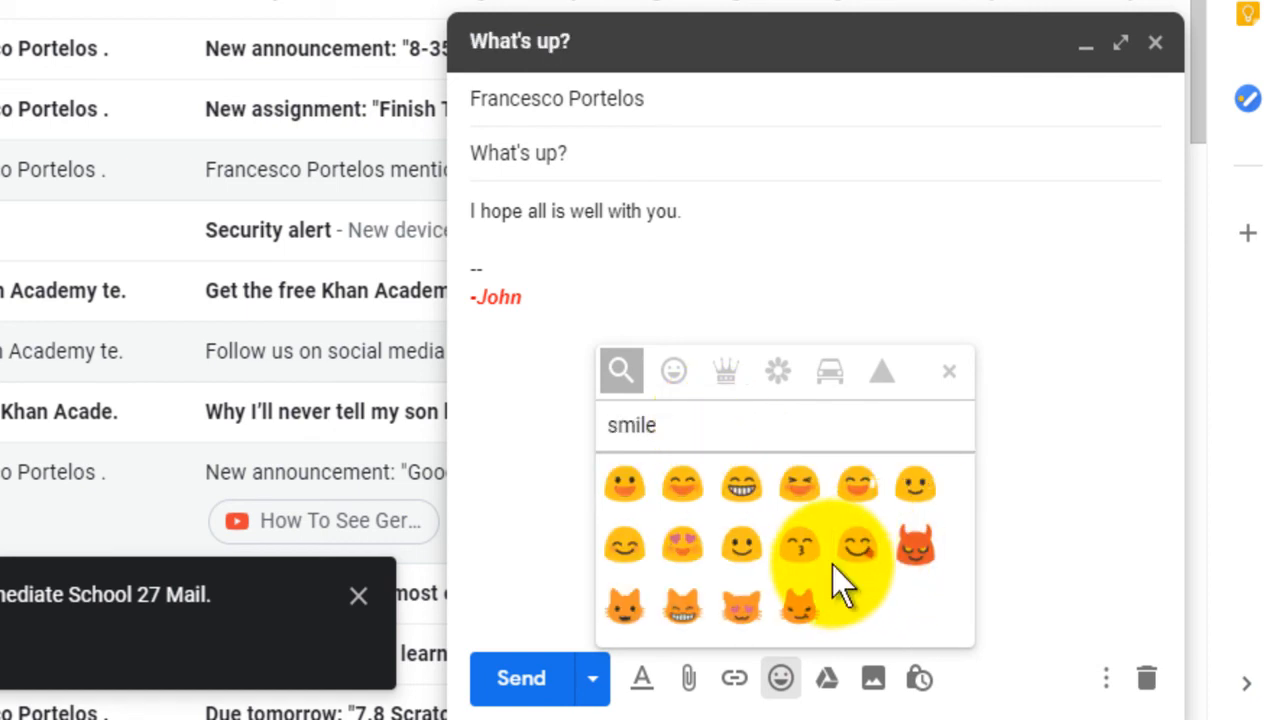
{"action": "left_click", "coordinate": [745, 550]}
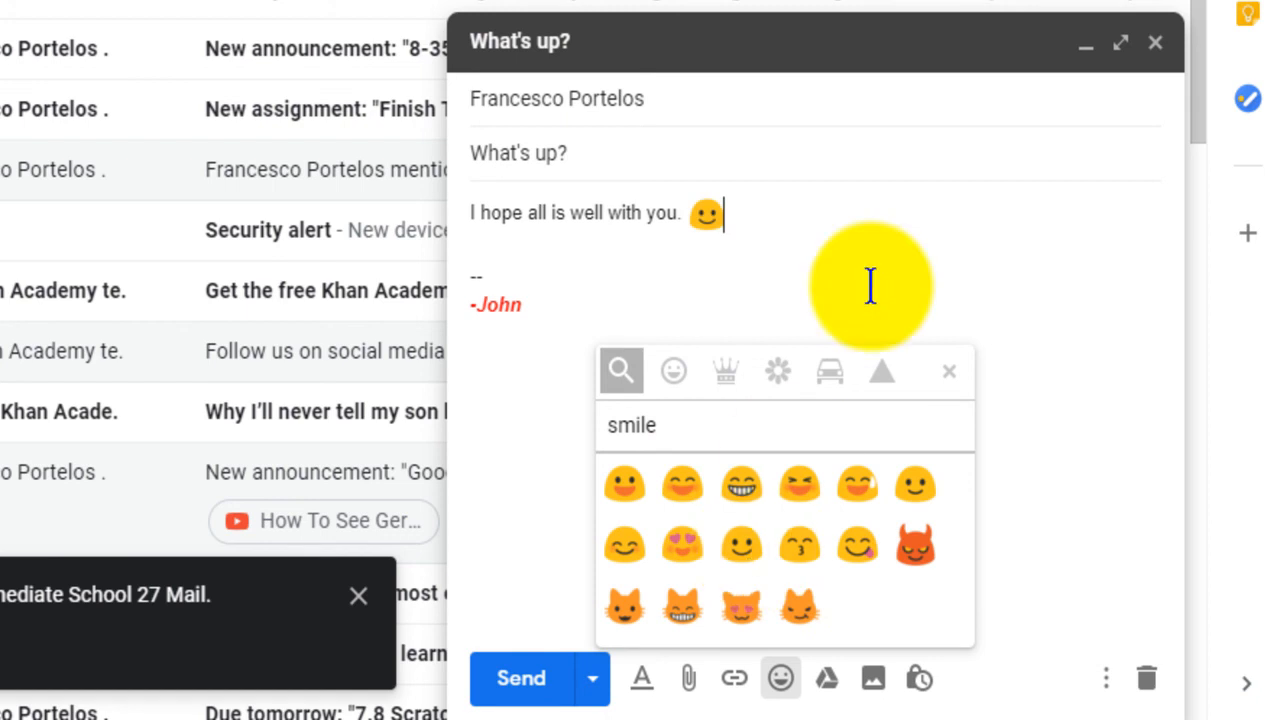
{"action": "left_click", "coordinate": [1029, 243]}
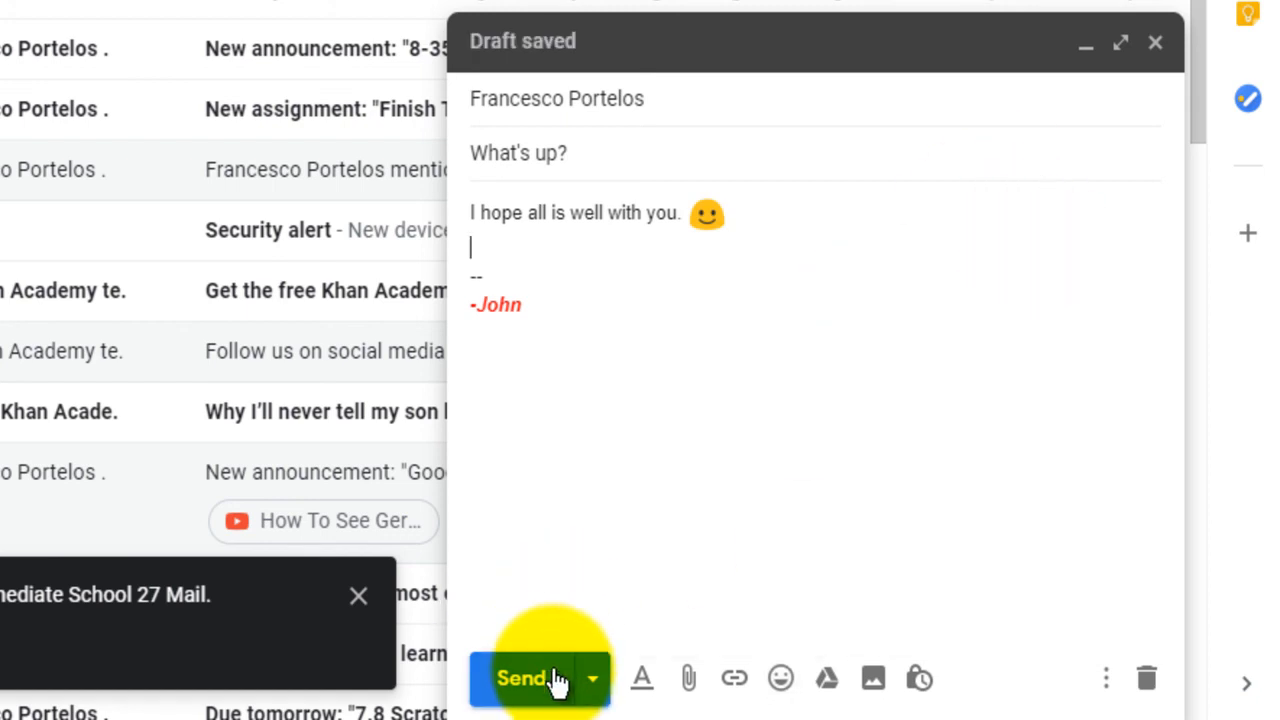
{"action": "left_click", "coordinate": [522, 679]}
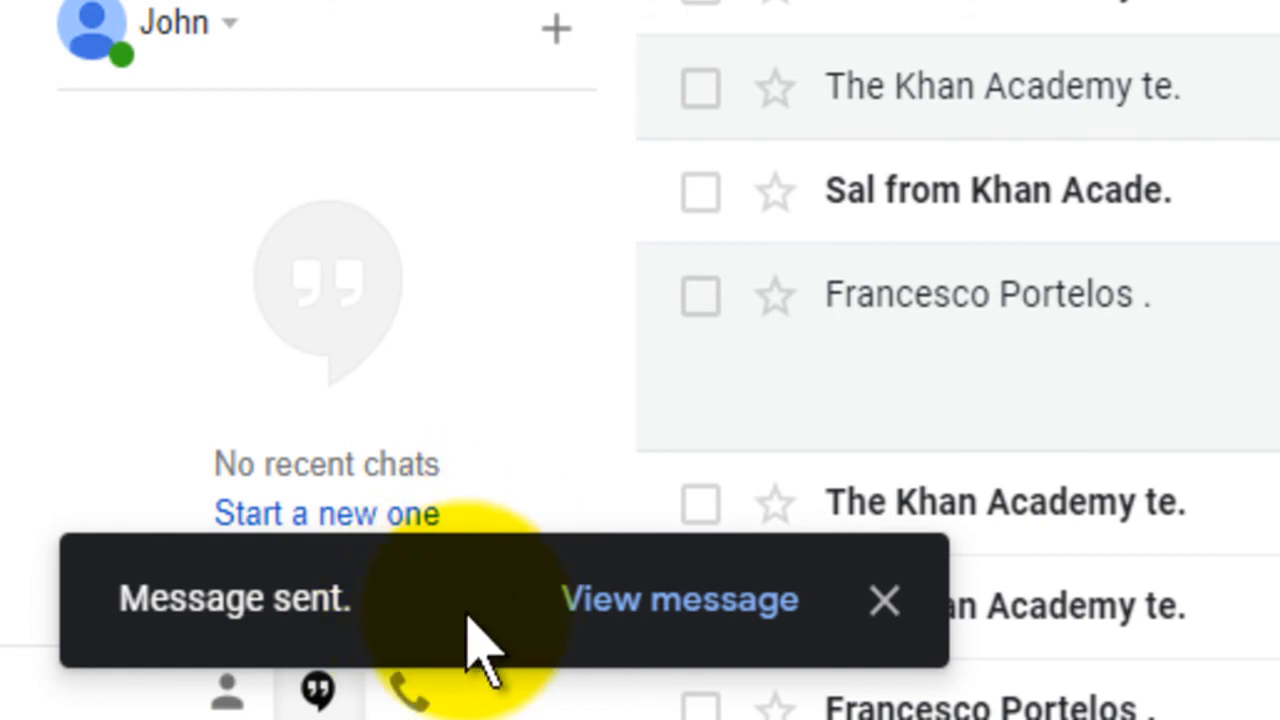
{"action": "left_click", "coordinate": [885, 601]}
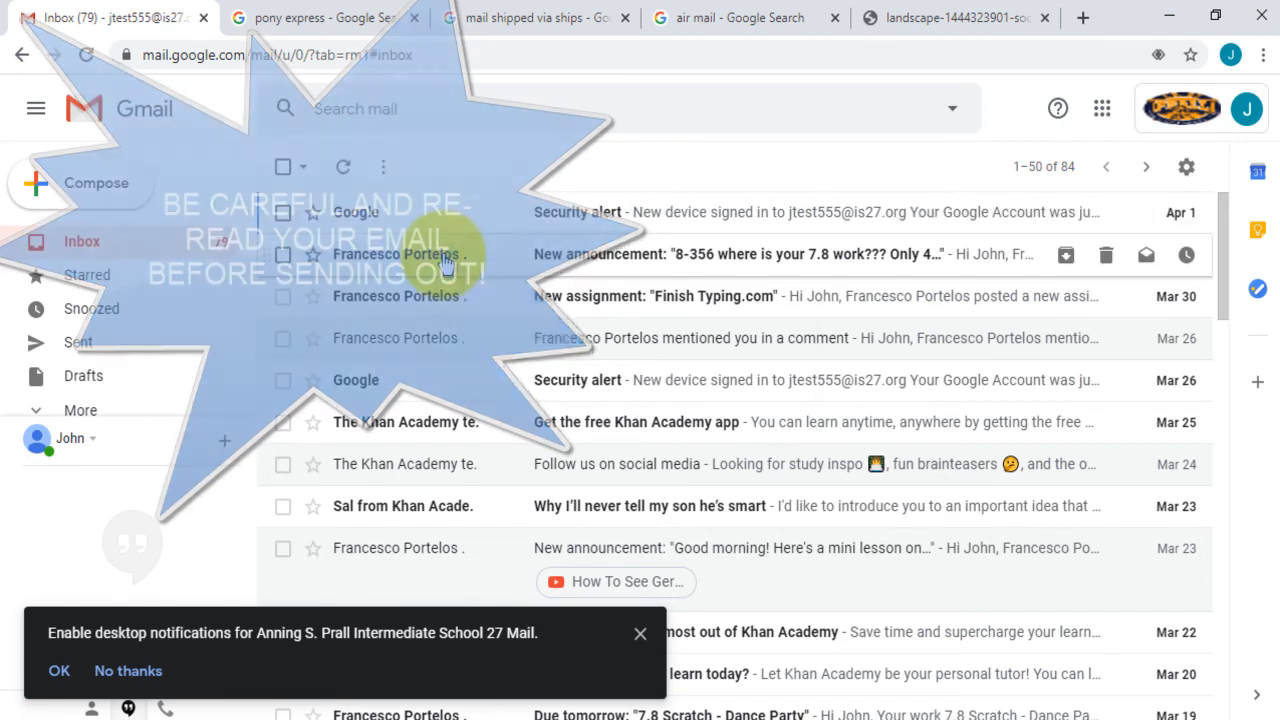
- Open the "8-356 where is your 7.8 work???" announcement, examine its sender details and further message options, and return to the inbox
{"action": "mouse_move", "coordinate": [440, 255]}
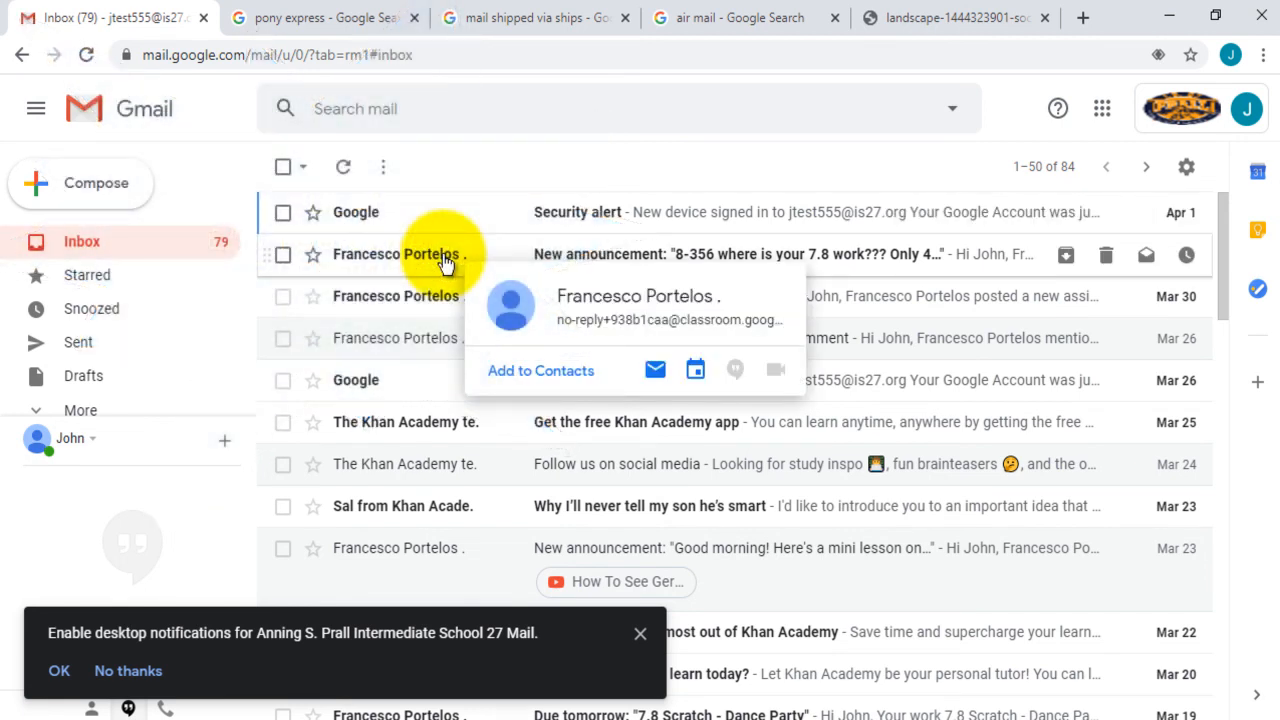
{"action": "left_click", "coordinate": [443, 257]}
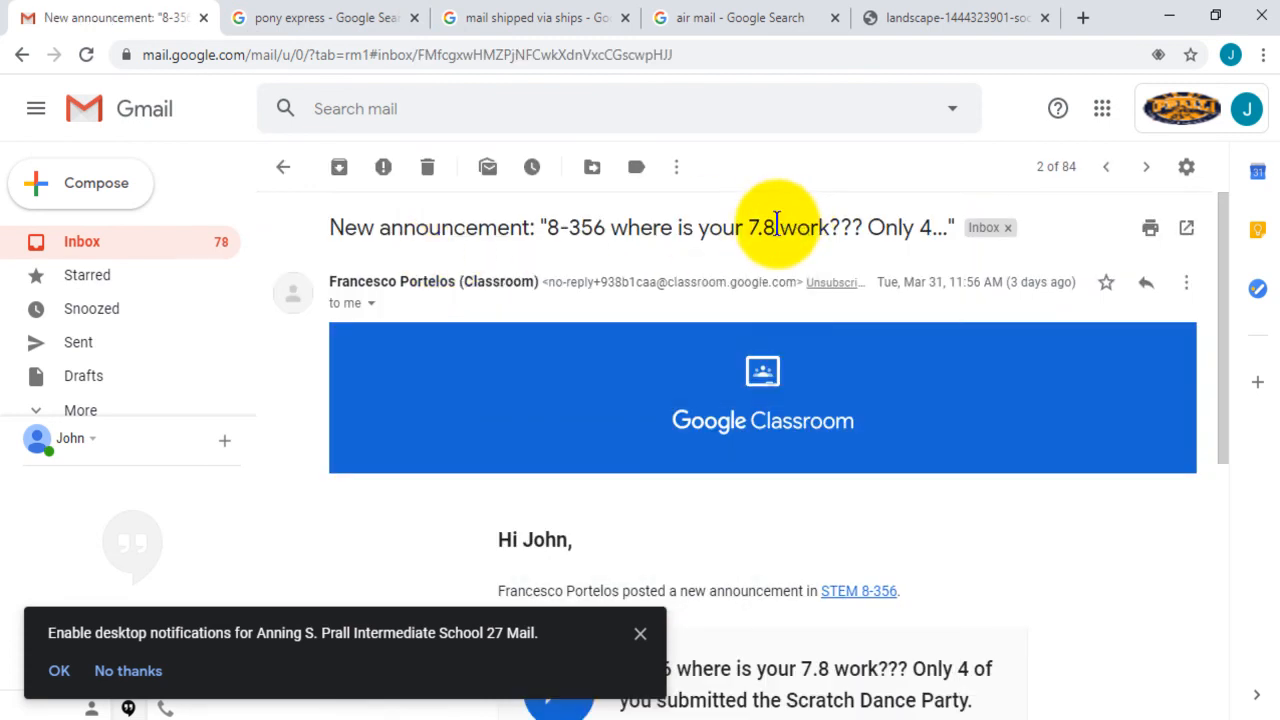
{"action": "mouse_move", "coordinate": [443, 287]}
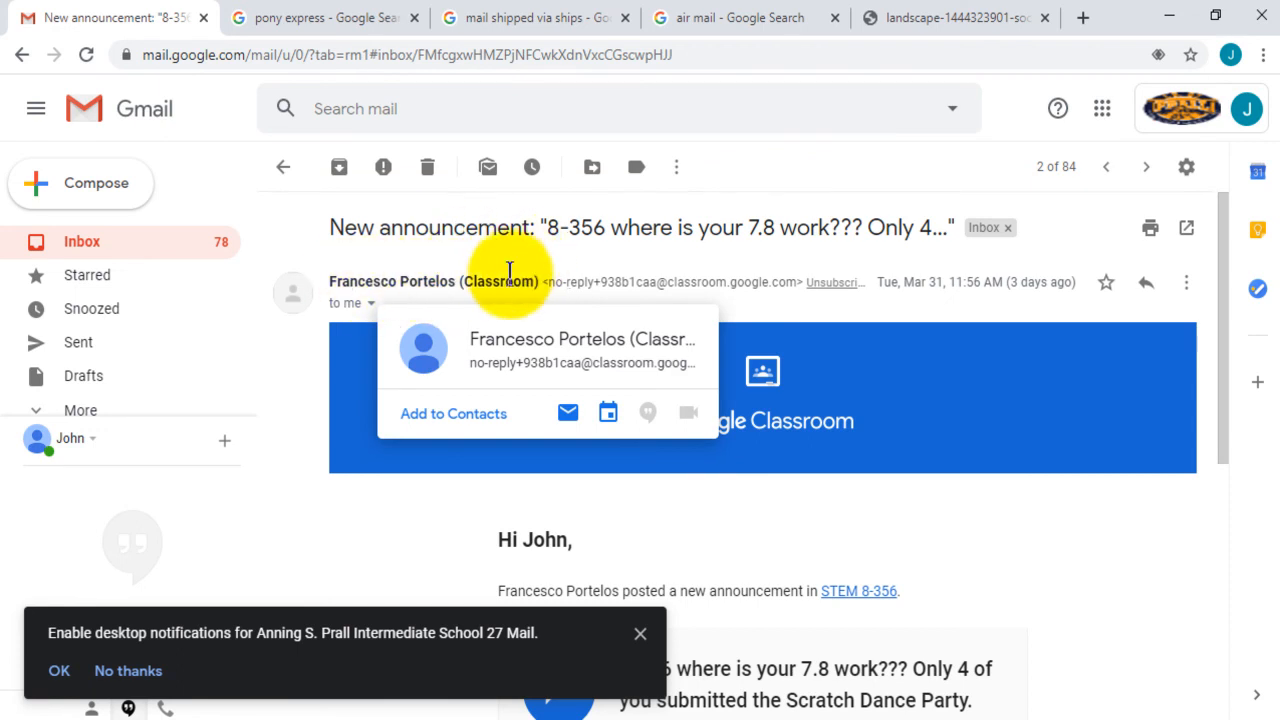
{"action": "left_click", "coordinate": [1186, 285]}
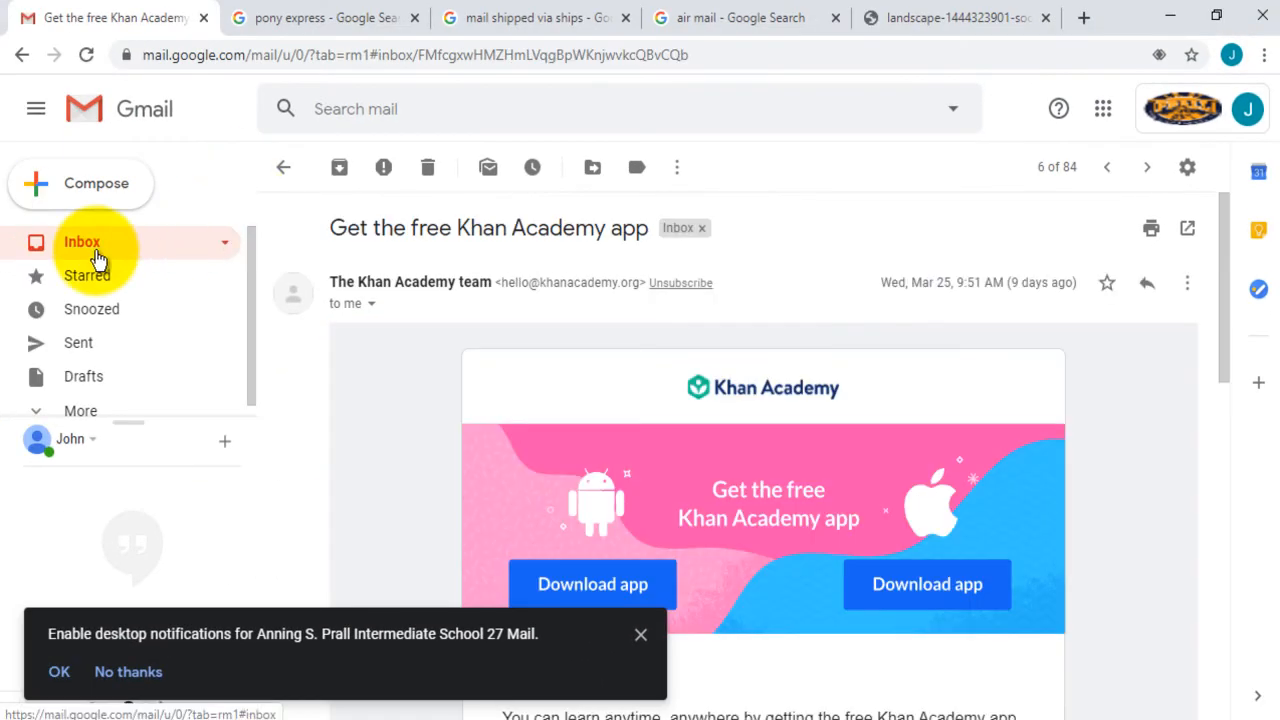
{"action": "left_click", "coordinate": [98, 255]}
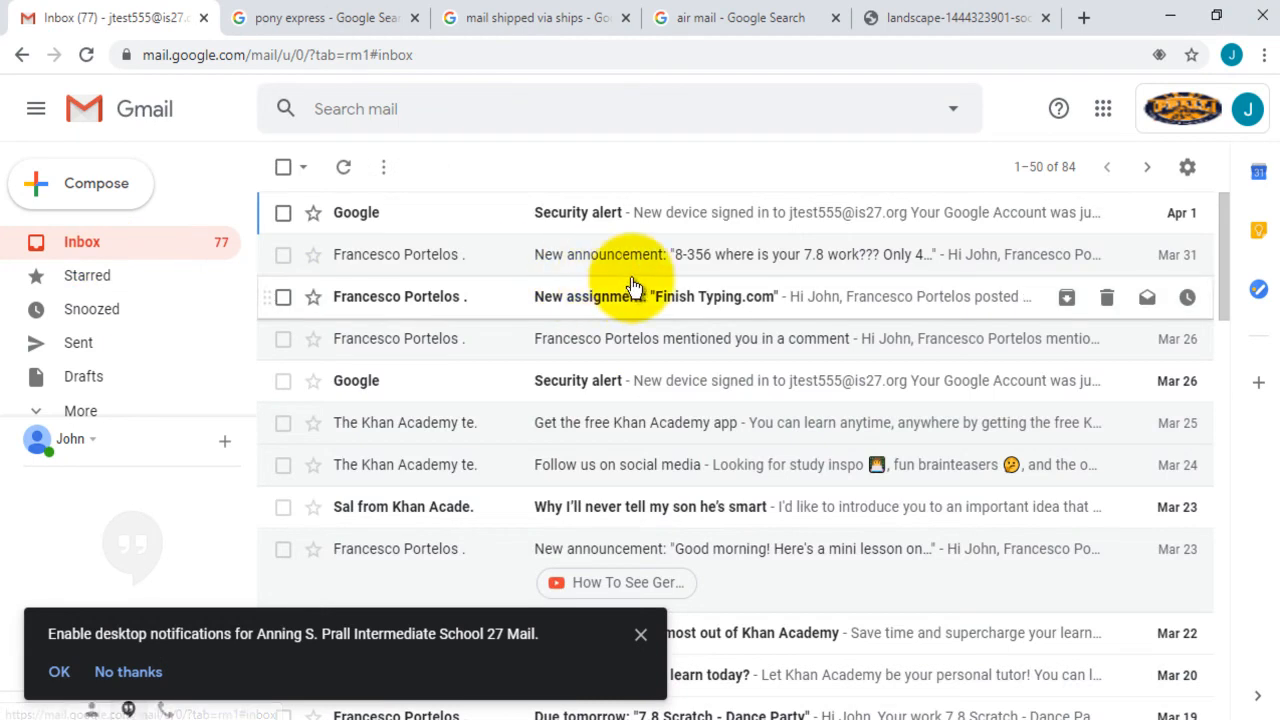
- Open the Apr 1 Google security alert email and delete it
{"action": "left_click", "coordinate": [556, 216]}
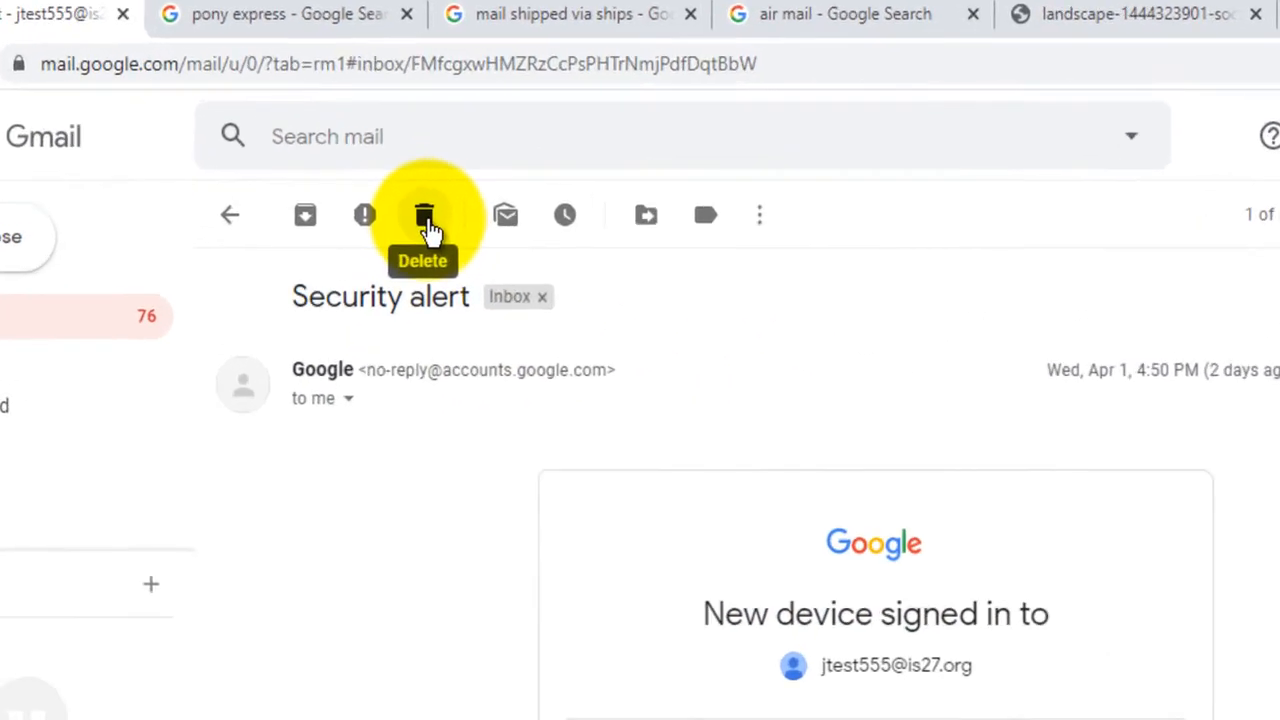
{"action": "left_click", "coordinate": [424, 238]}
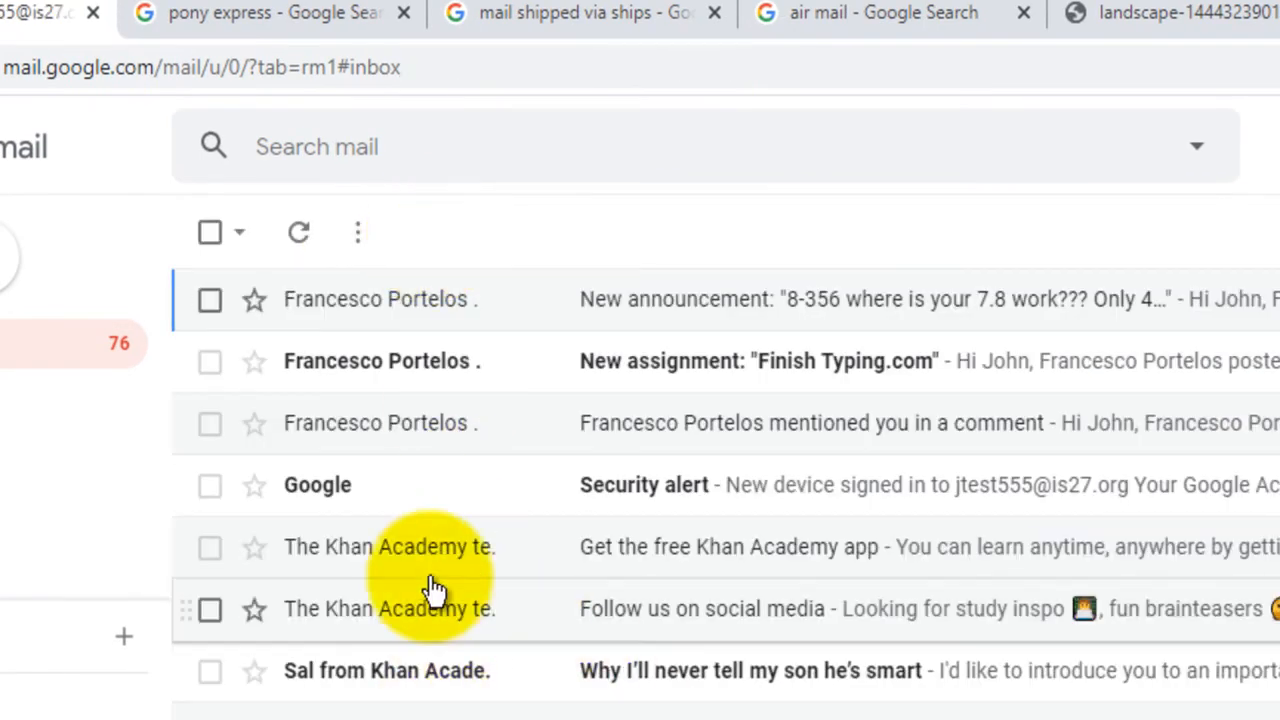
- Archive the "Get the free Khan Academy app" email and the "Good morning! Here's a mini lesson on..." announcement
{"action": "left_click", "coordinate": [392, 566]}
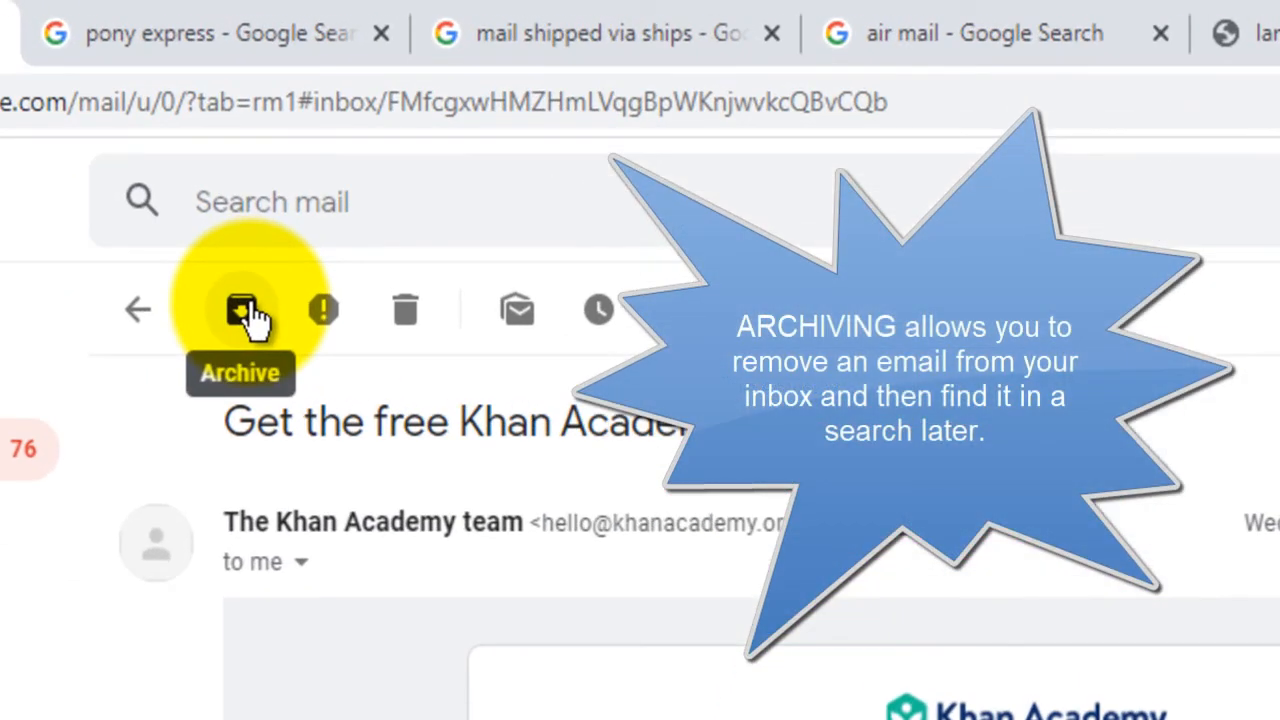
{"action": "left_click", "coordinate": [250, 316]}
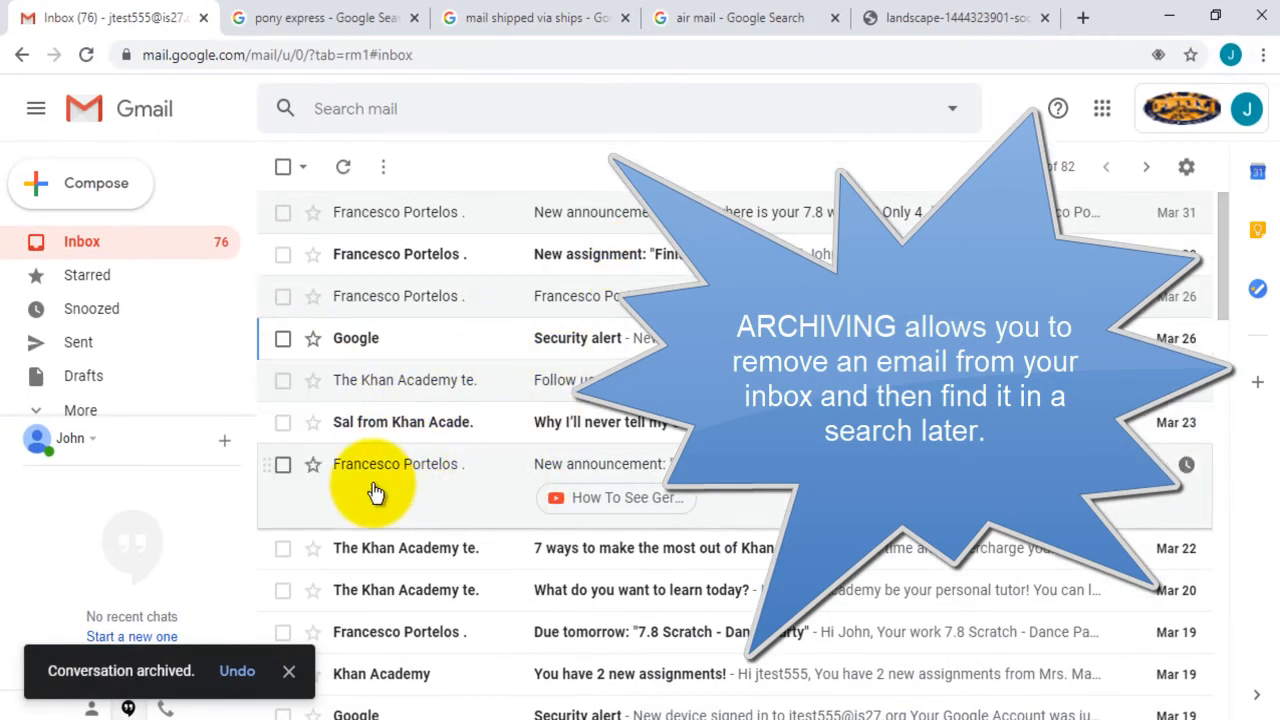
{"action": "left_click", "coordinate": [283, 465]}
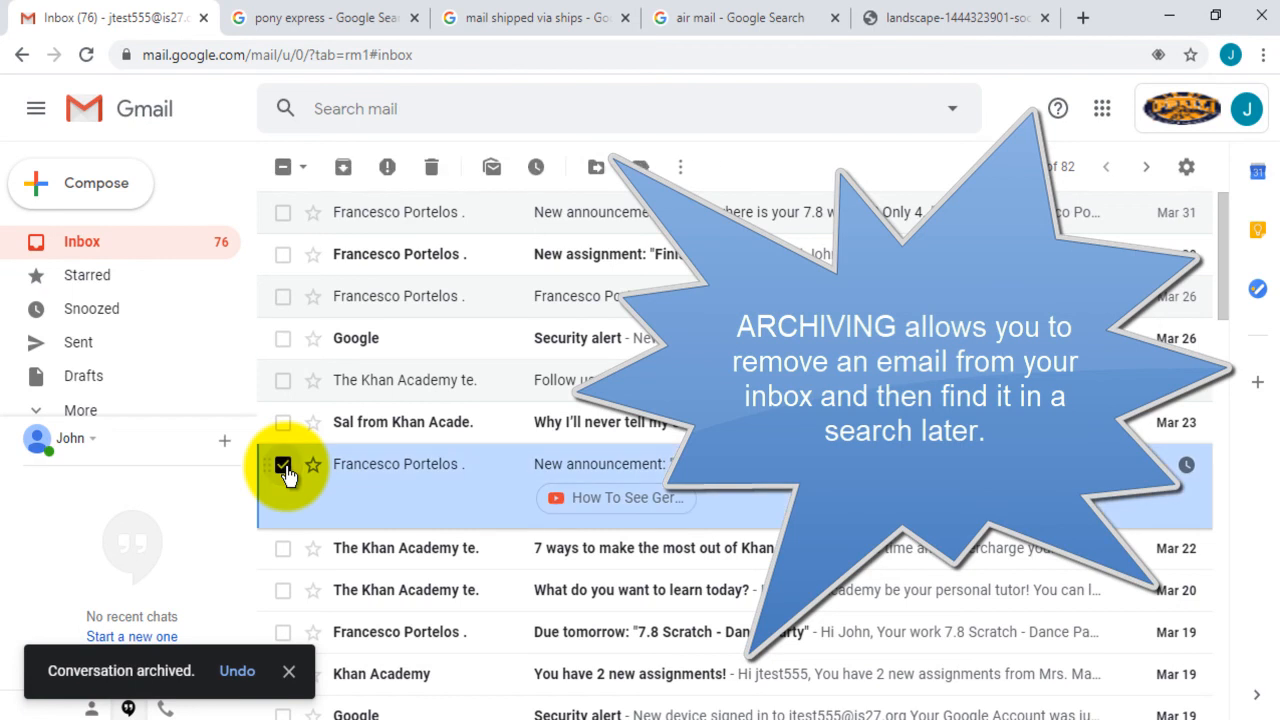
{"action": "left_click", "coordinate": [343, 166]}
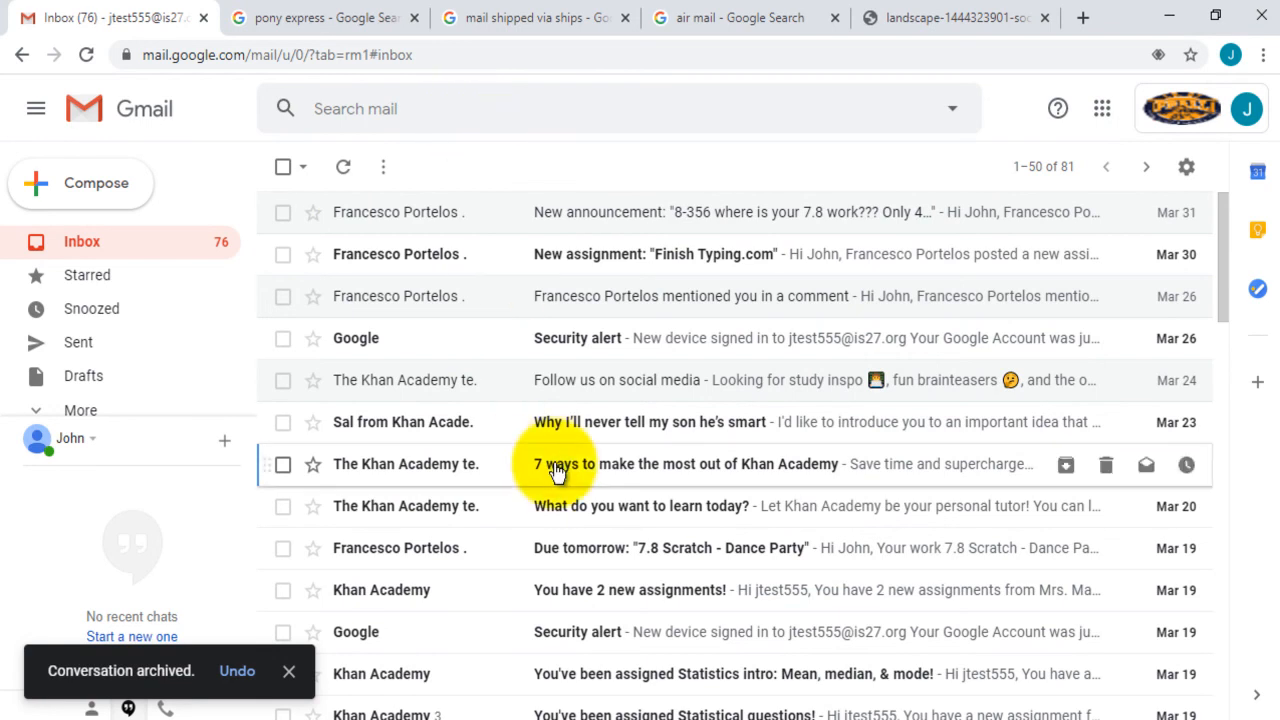
- Dismiss the desktop notifications prompt and select the two newest emails in the inbox
{"action": "scroll", "coordinate": [630, 420], "scroll_direction": "down", "scroll_amount": 15}
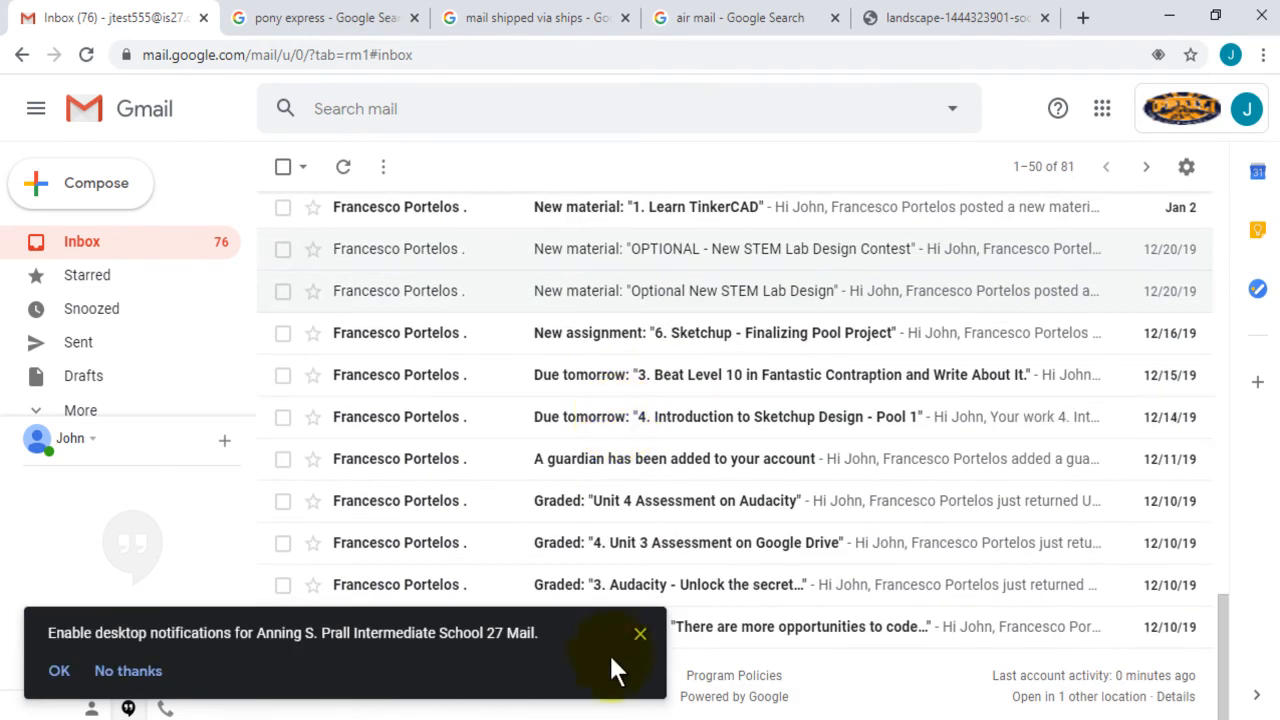
{"action": "left_click", "coordinate": [640, 633]}
{"action": "scroll", "coordinate": [651, 423], "scroll_direction": "up", "scroll_amount": 12}
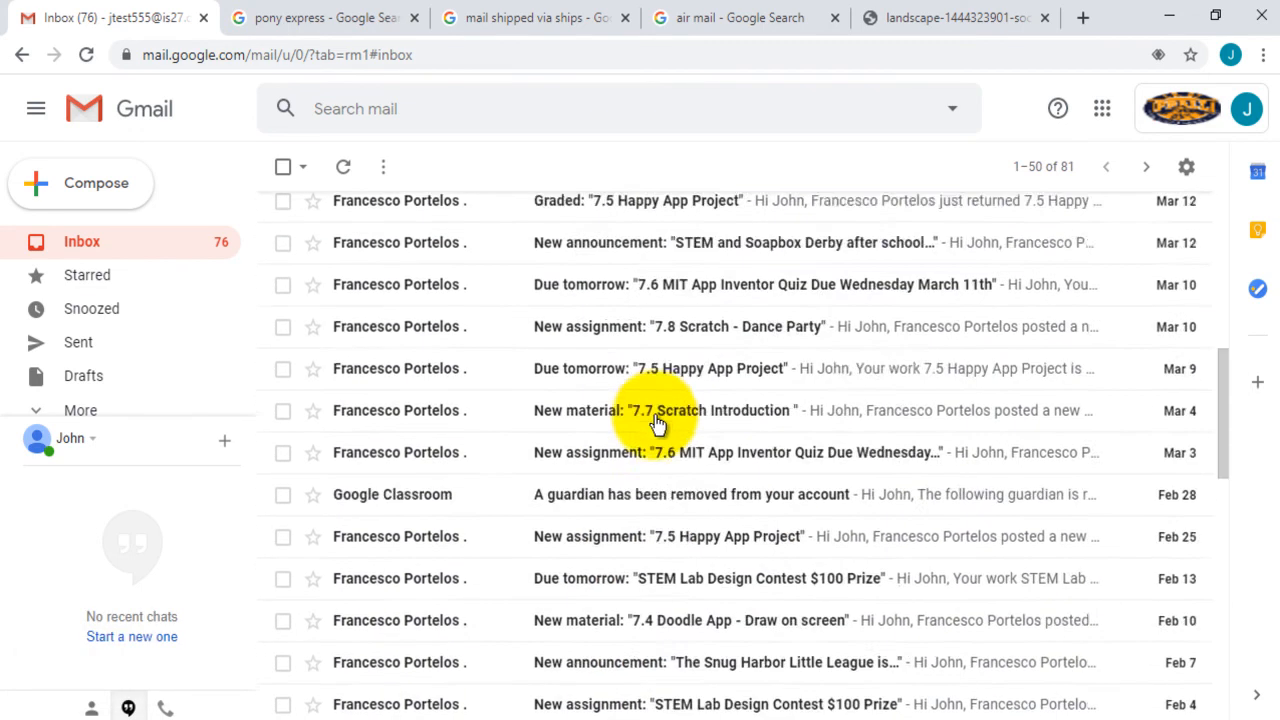
{"action": "left_click", "coordinate": [283, 214]}
{"action": "left_click", "coordinate": [283, 254]}
- Start a new blank email and place the cursor in its subject line
{"action": "left_click", "coordinate": [108, 186]}
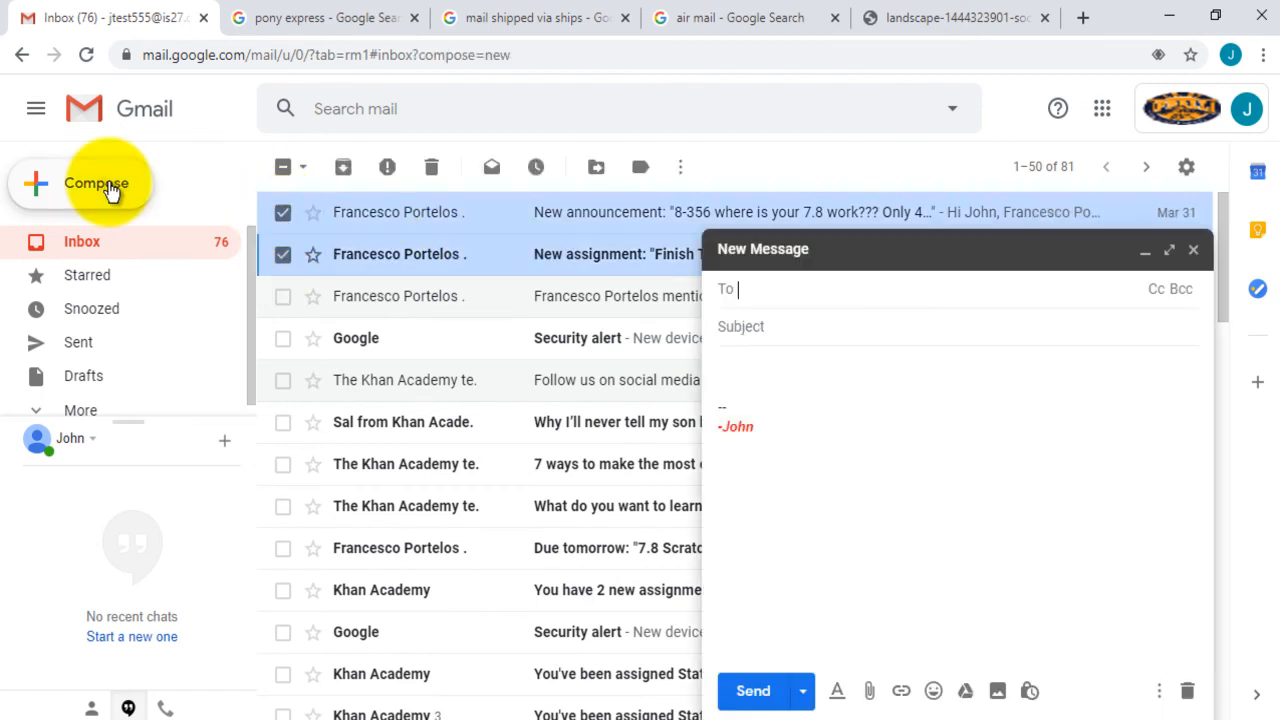
{"action": "left_click", "coordinate": [772, 326]}
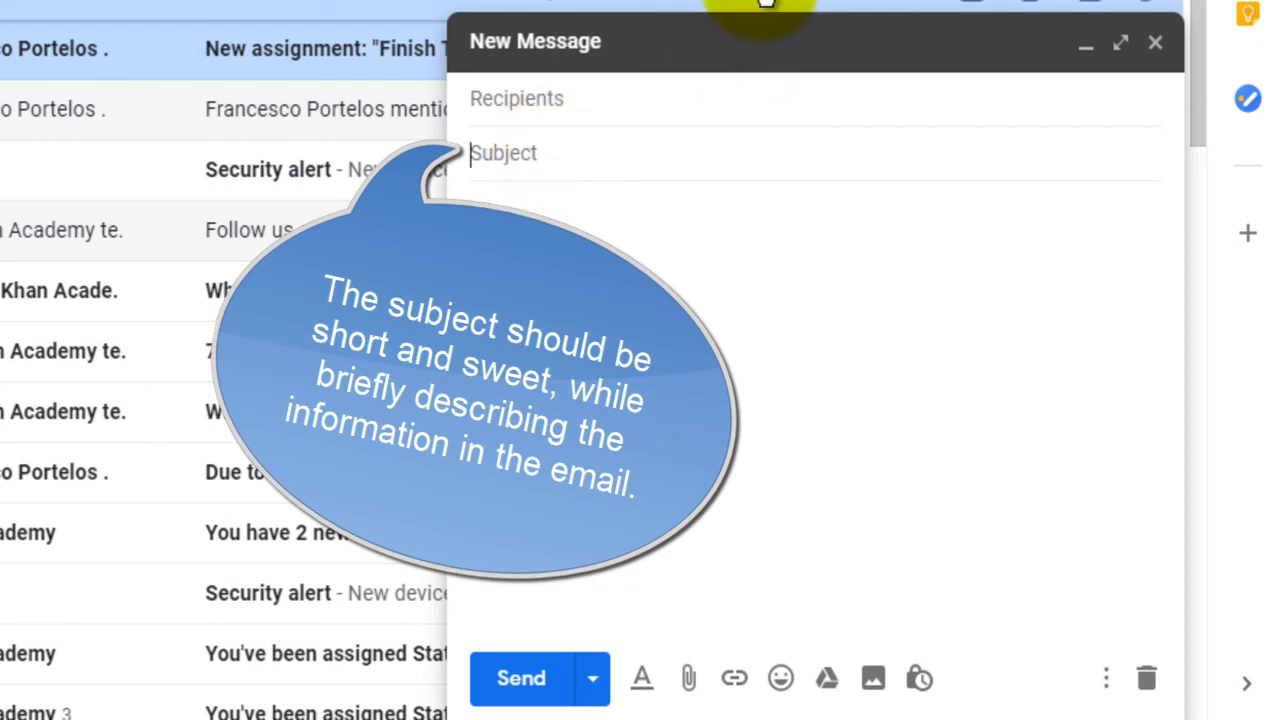
- Close the blank email and compose a new one with the body text "I am having trouble with 7.8."
{"action": "left_click", "coordinate": [1158, 45]}
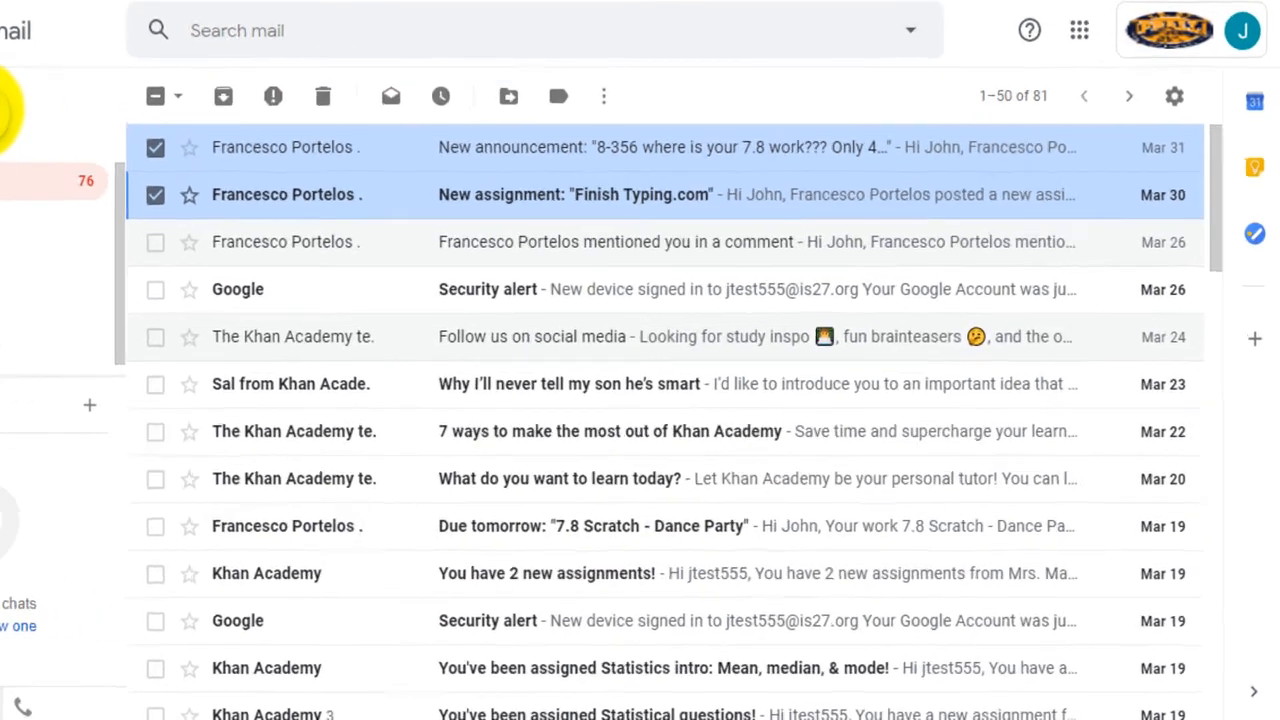
{"action": "left_click", "coordinate": [1, 111]}
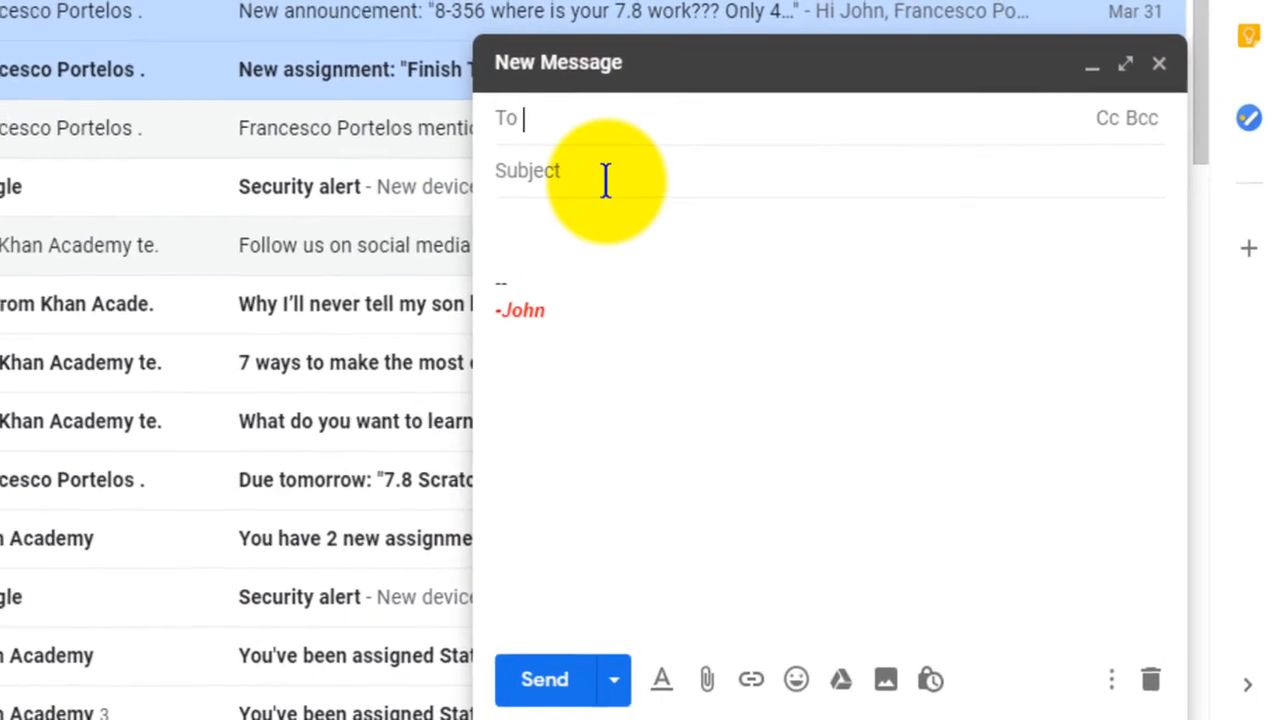
{"action": "left_click", "coordinate": [733, 325]}
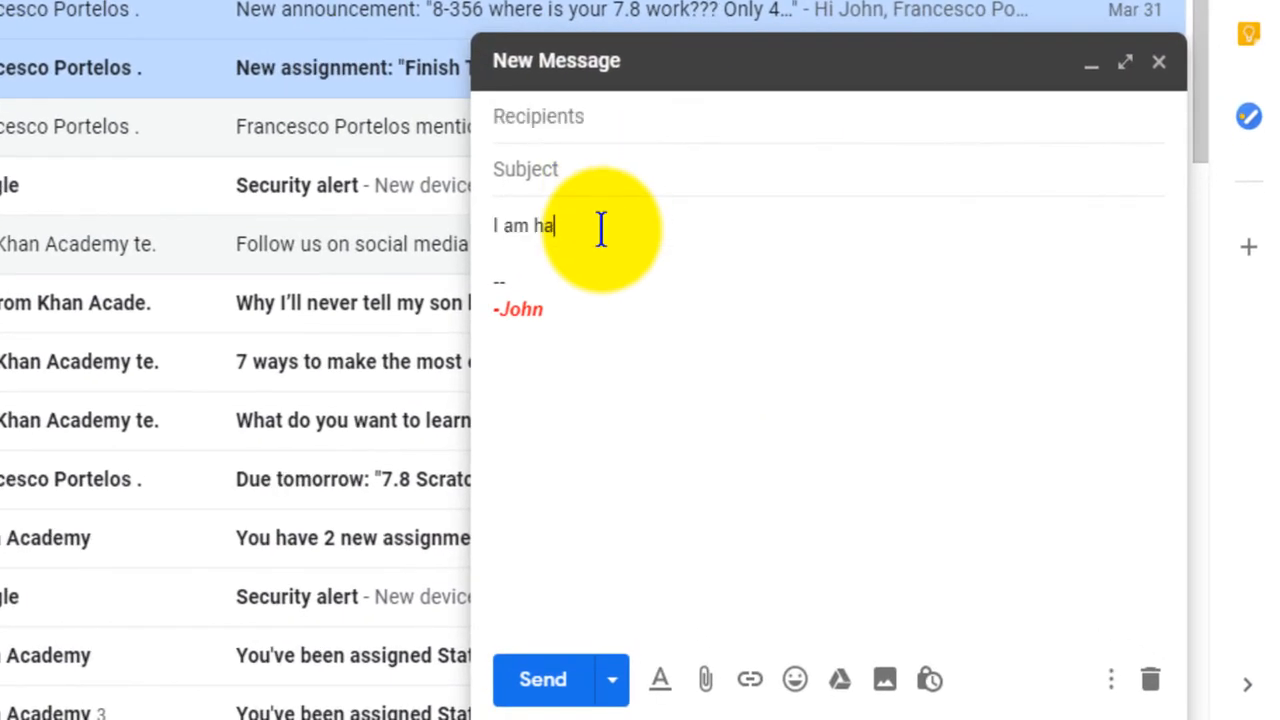
{"action": "type", "text": "I am having trouble with 7."}
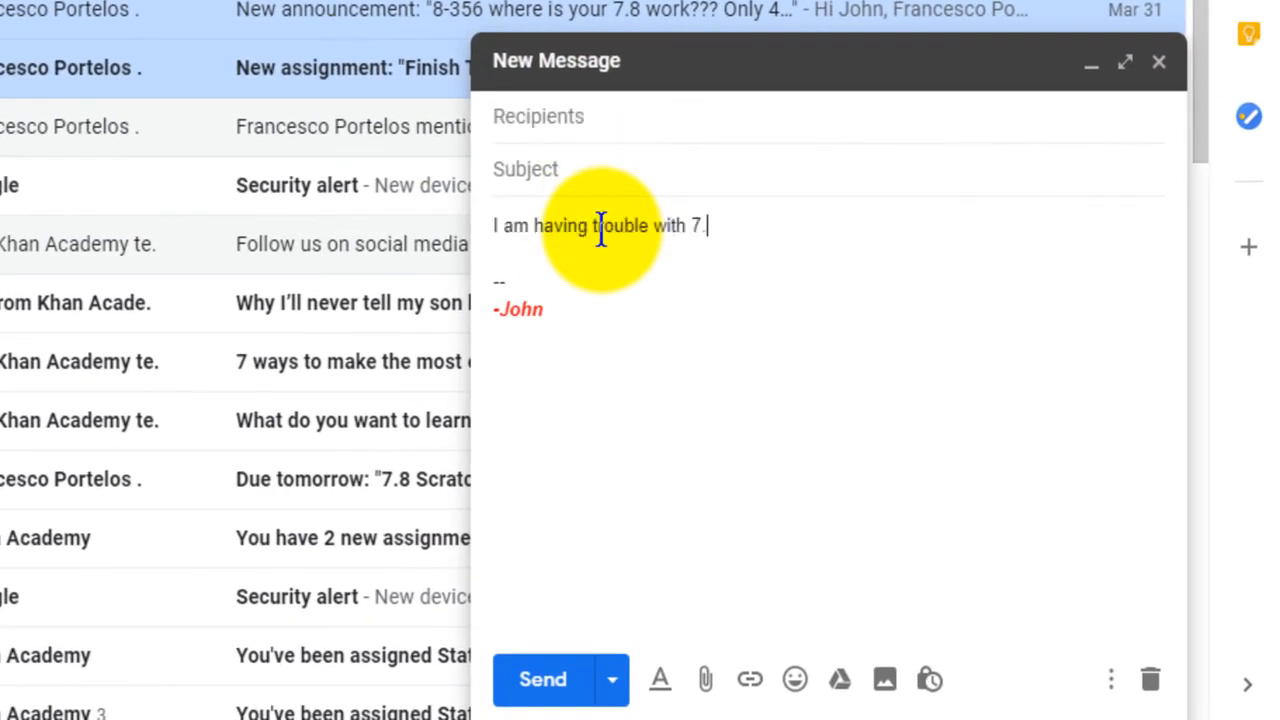
{"action": "type", "text": "8."}
- Address the email to the teacher's suggested contact, set the subject to "Hi" and send it
{"action": "left_click", "coordinate": [586, 126]}
{"action": "type", "text": "port"}
{"action": "left_click", "coordinate": [590, 160]}
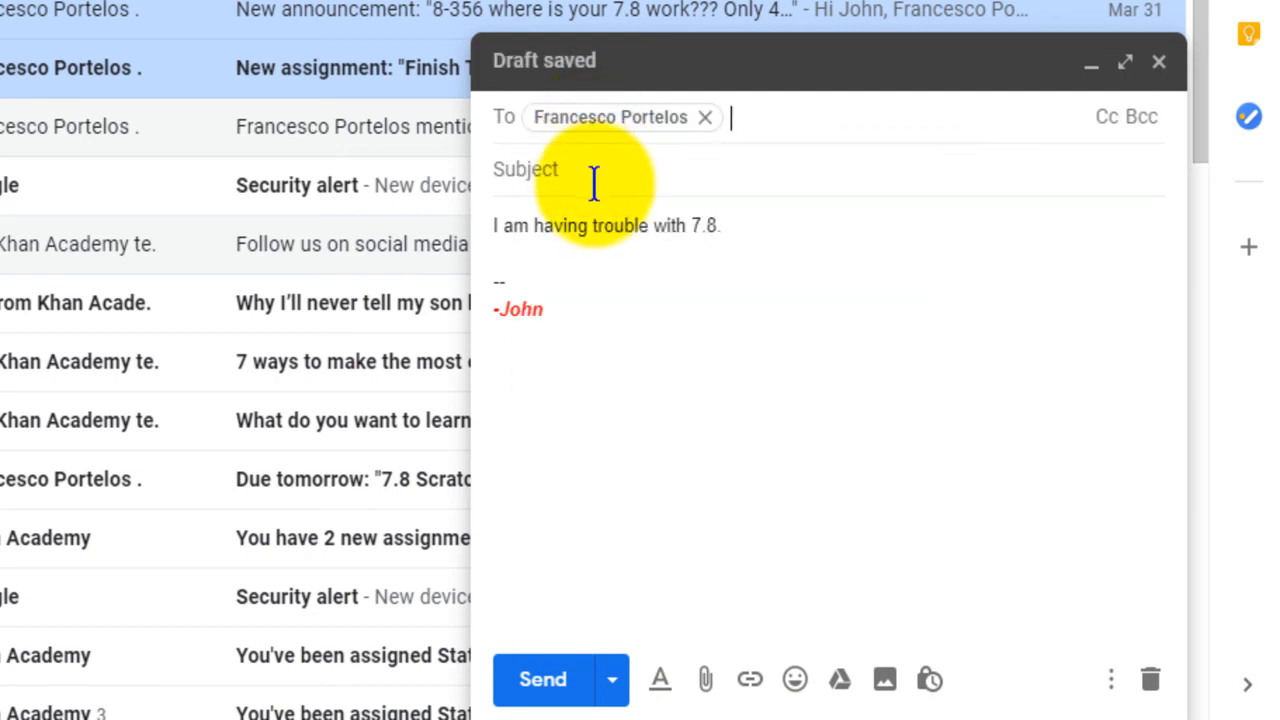
{"action": "left_click", "coordinate": [594, 182]}
{"action": "type", "text": "Hi"}
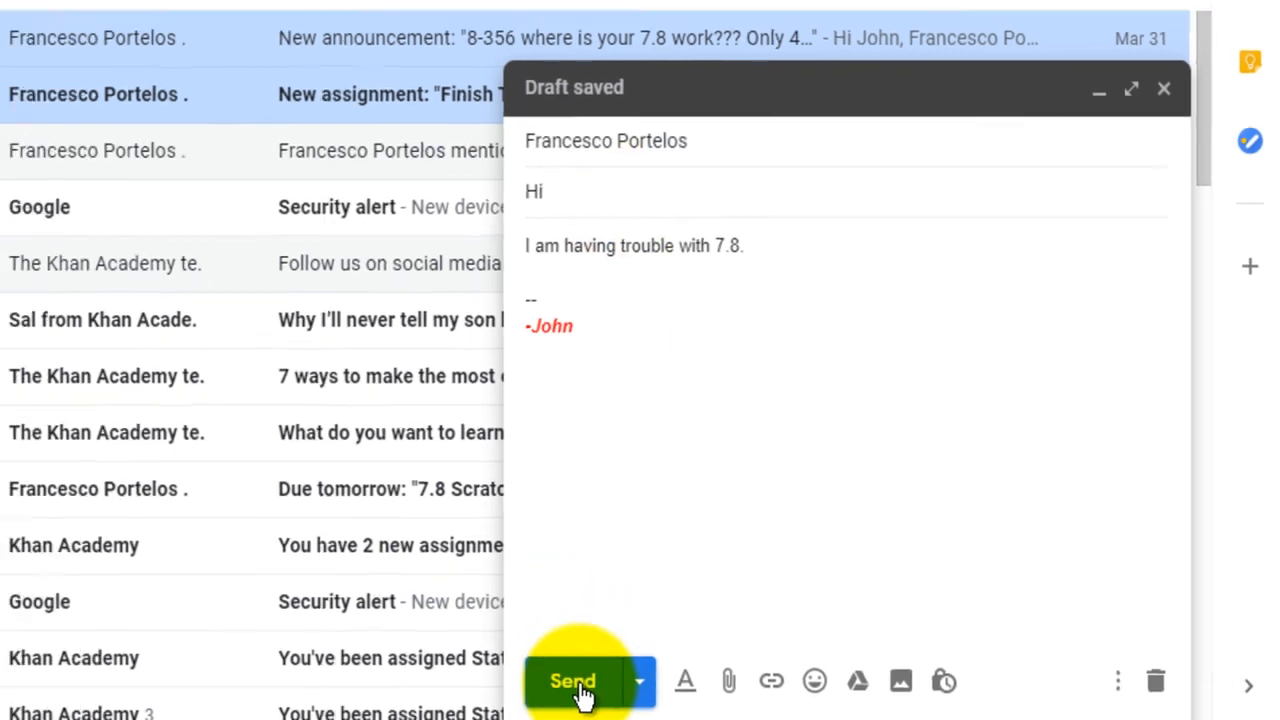
{"action": "left_click", "coordinate": [578, 685]}
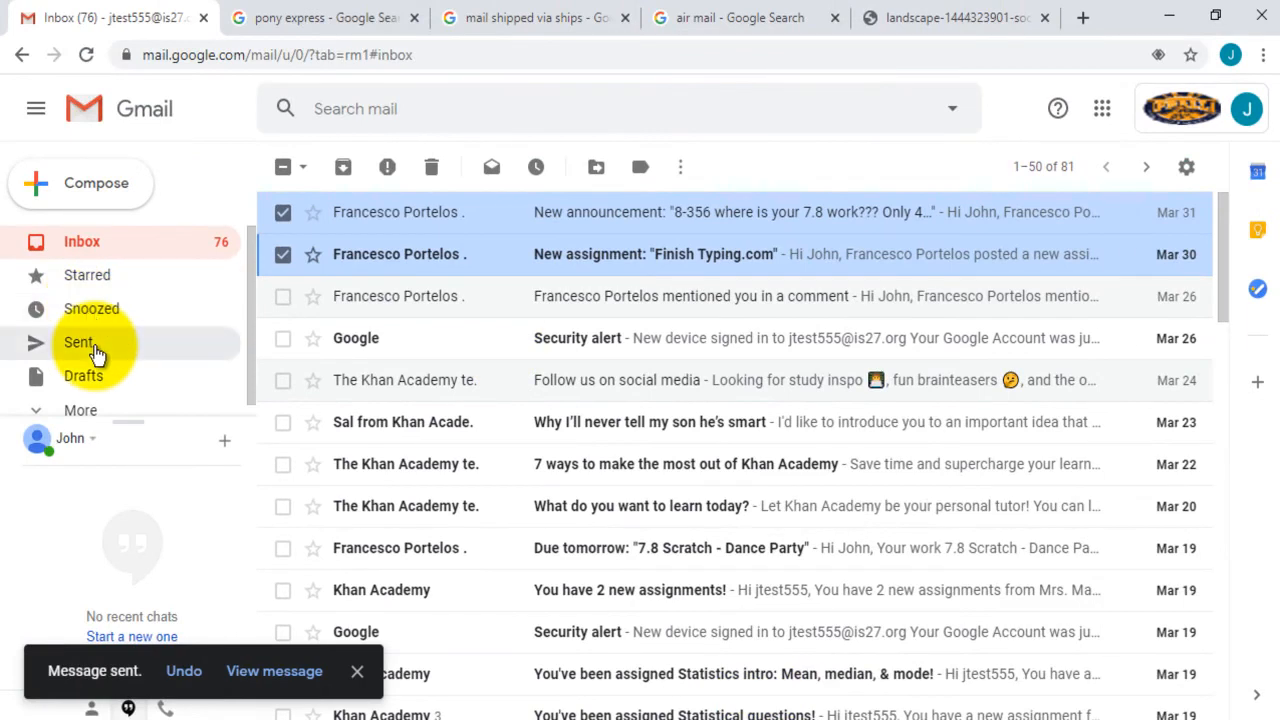
- View the Sent folder and search all mail for the teacher's suggested e-mail address
{"action": "left_click", "coordinate": [94, 345]}
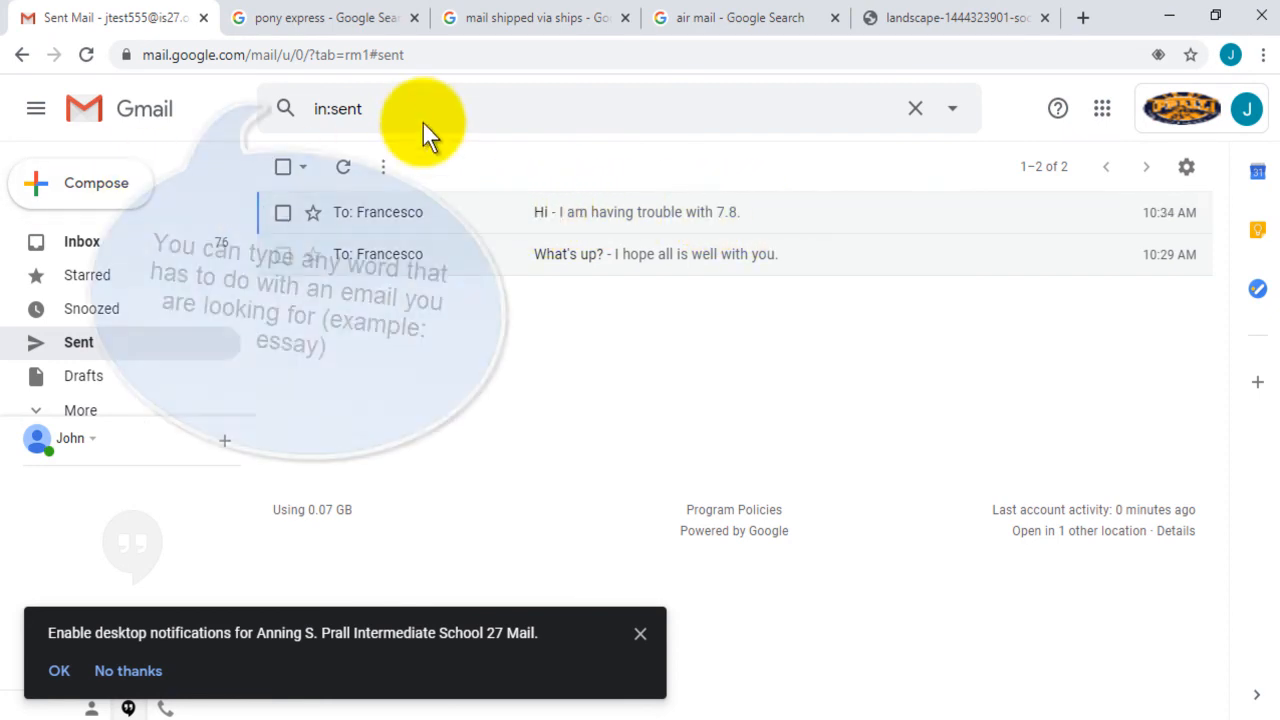
{"action": "left_click", "coordinate": [409, 106]}
{"action": "key", "text": "ctrl+a"}
{"action": "key", "text": "BackSpace"}
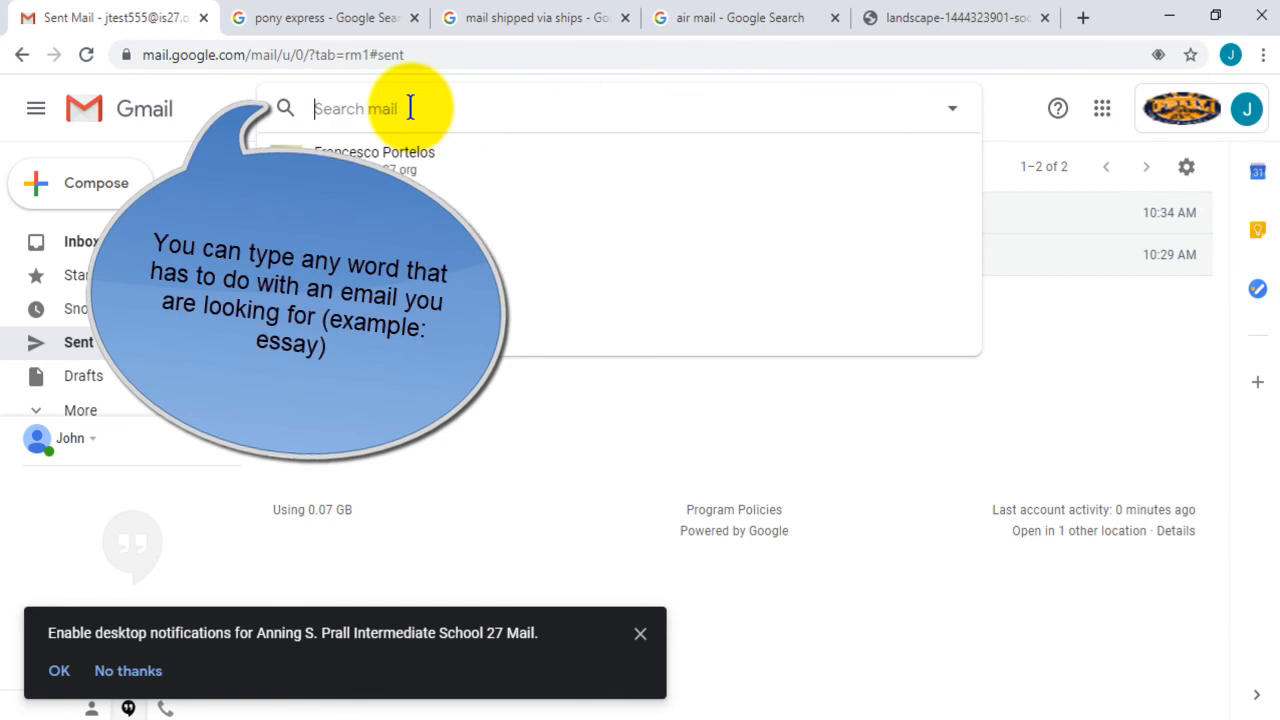
{"action": "type", "text": "porte"}
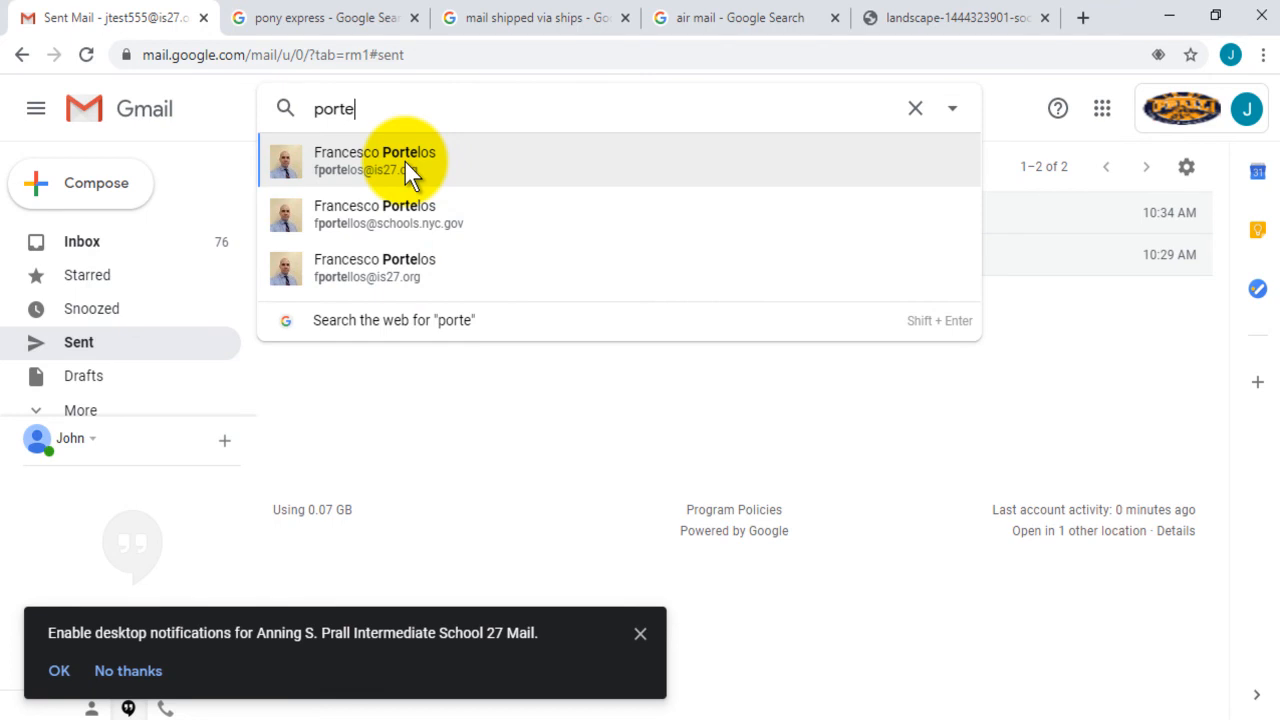
{"action": "left_click", "coordinate": [404, 160]}
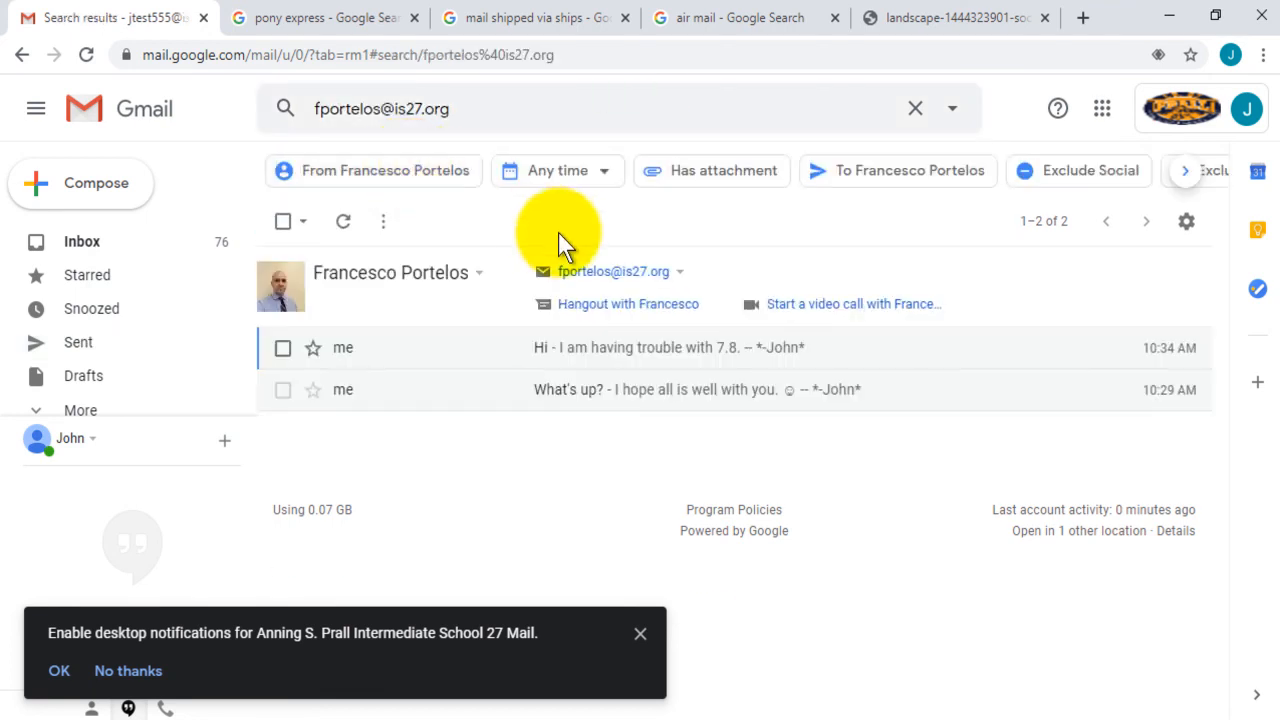
- Filter the search results to messages from the teacher that are older than a month
{"action": "left_click", "coordinate": [573, 172]}
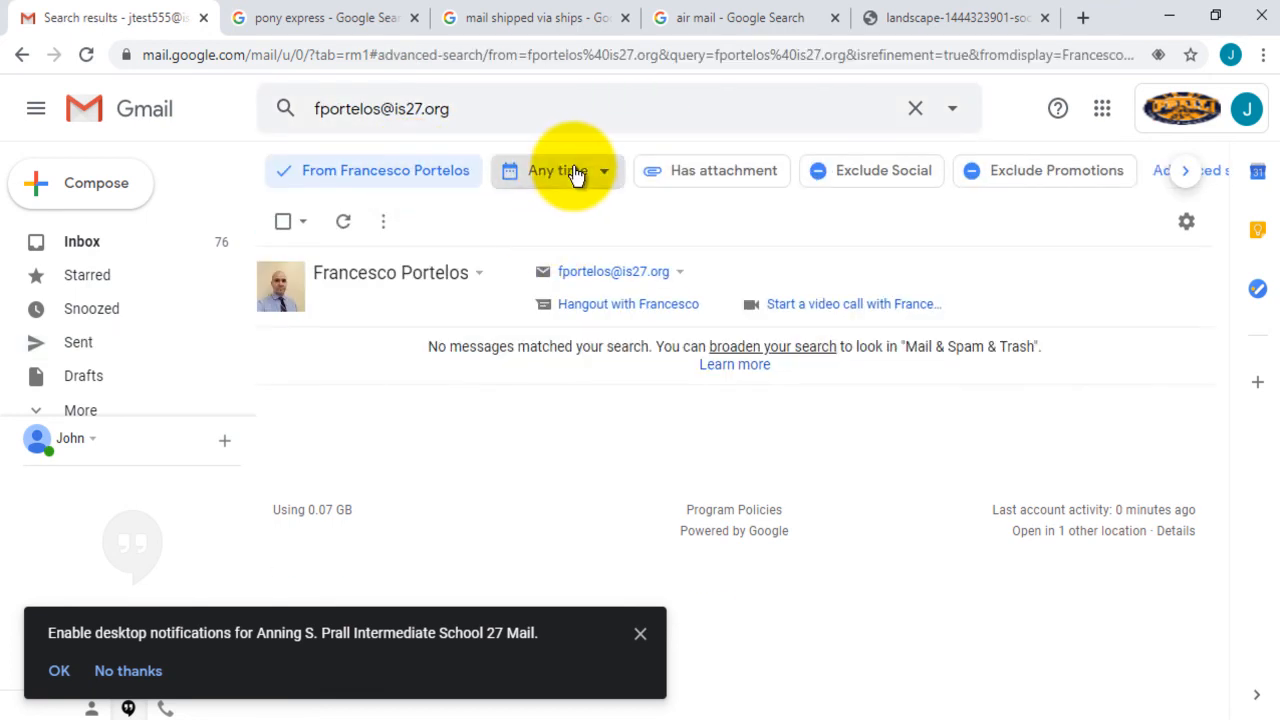
{"action": "left_click", "coordinate": [603, 281]}
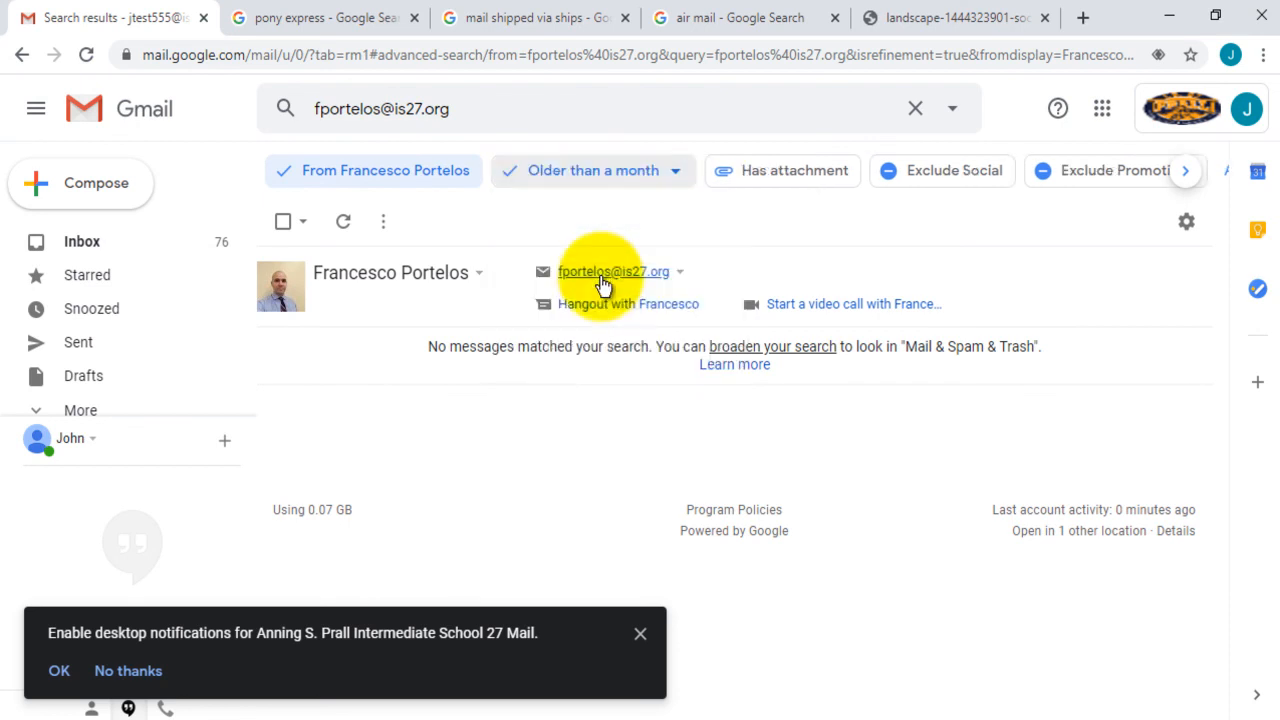
- Return to the inbox and look through the older messages in its list
{"action": "left_click", "coordinate": [86, 243]}
{"action": "scroll", "coordinate": [606, 234], "scroll_direction": "down", "scroll_amount": 10}
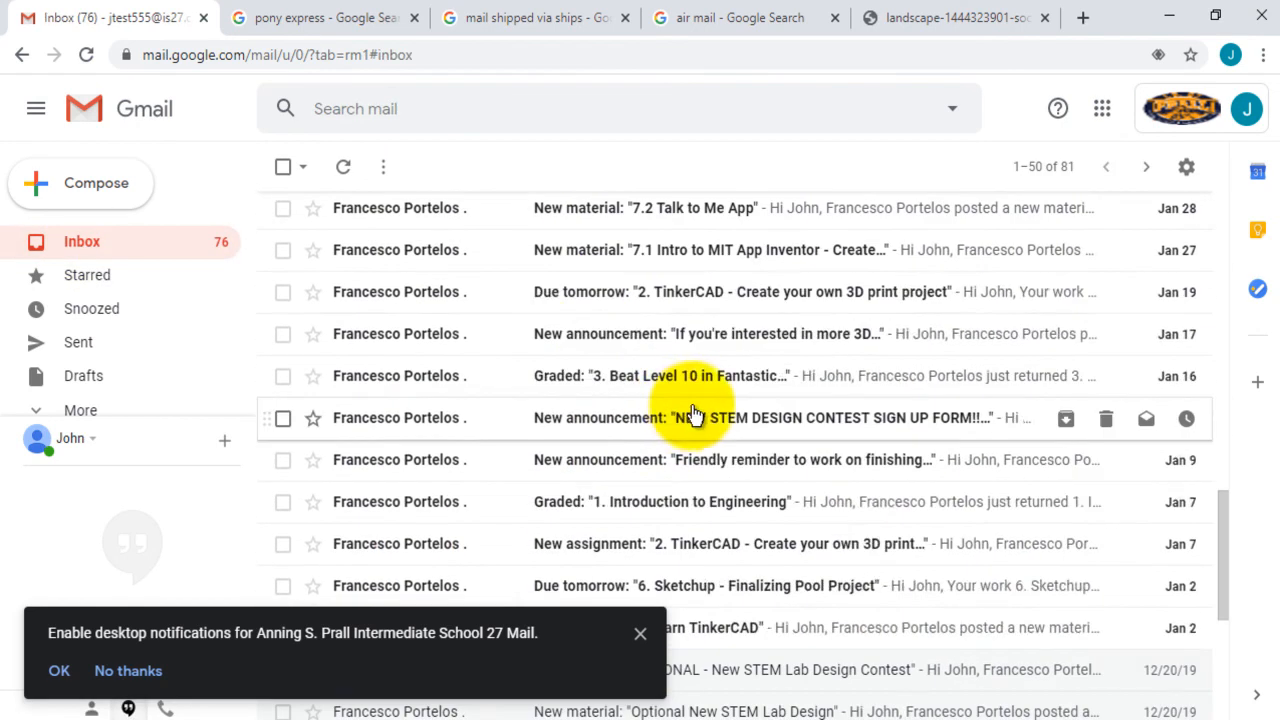
{"action": "scroll", "coordinate": [543, 345], "scroll_direction": "up", "scroll_amount": 10}
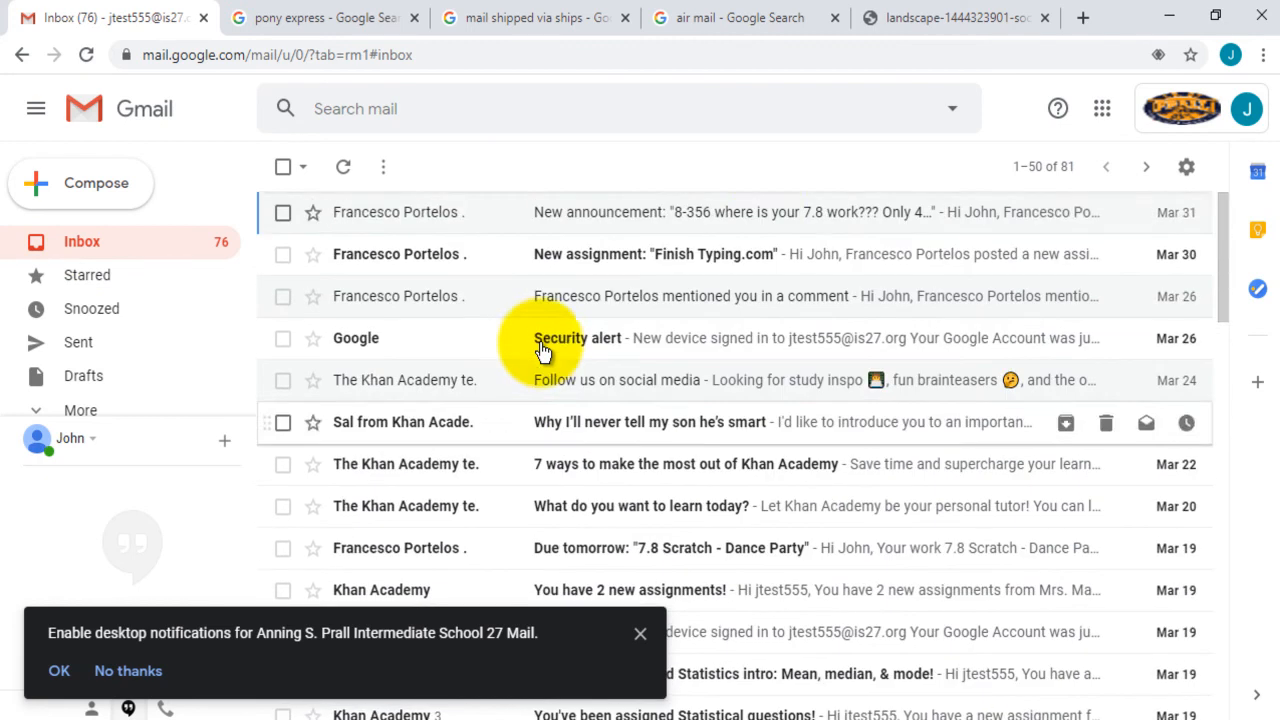